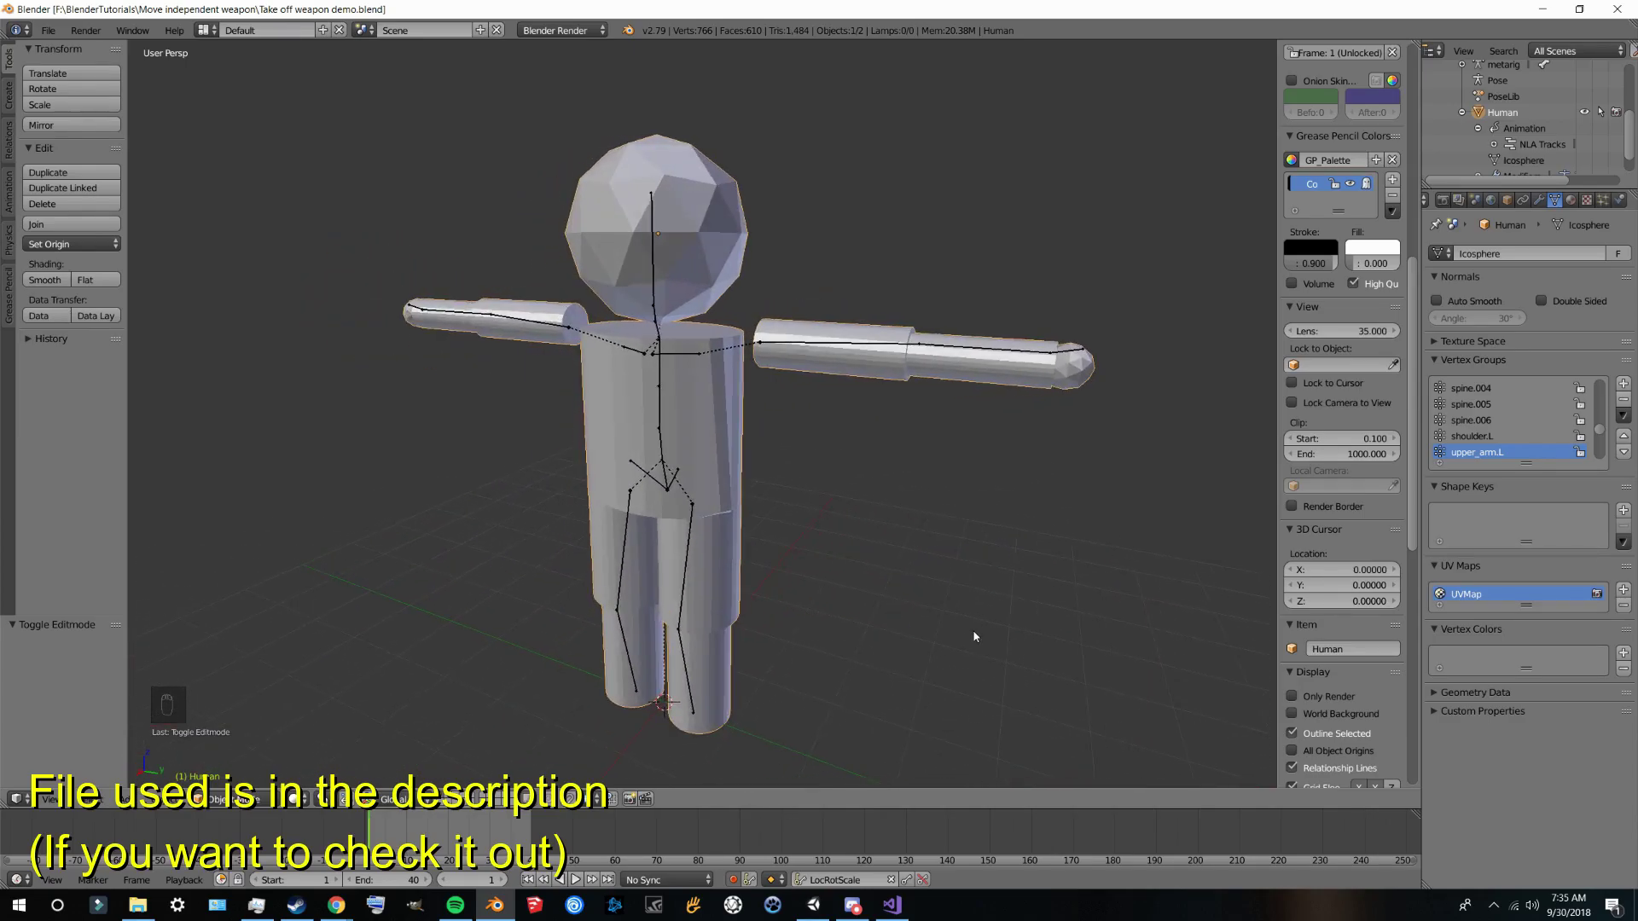
Step: Turn on automatic keyframing, then split the 3D view and make the new area a Dope Sheet in Action Editor mode
left_click(732, 880)
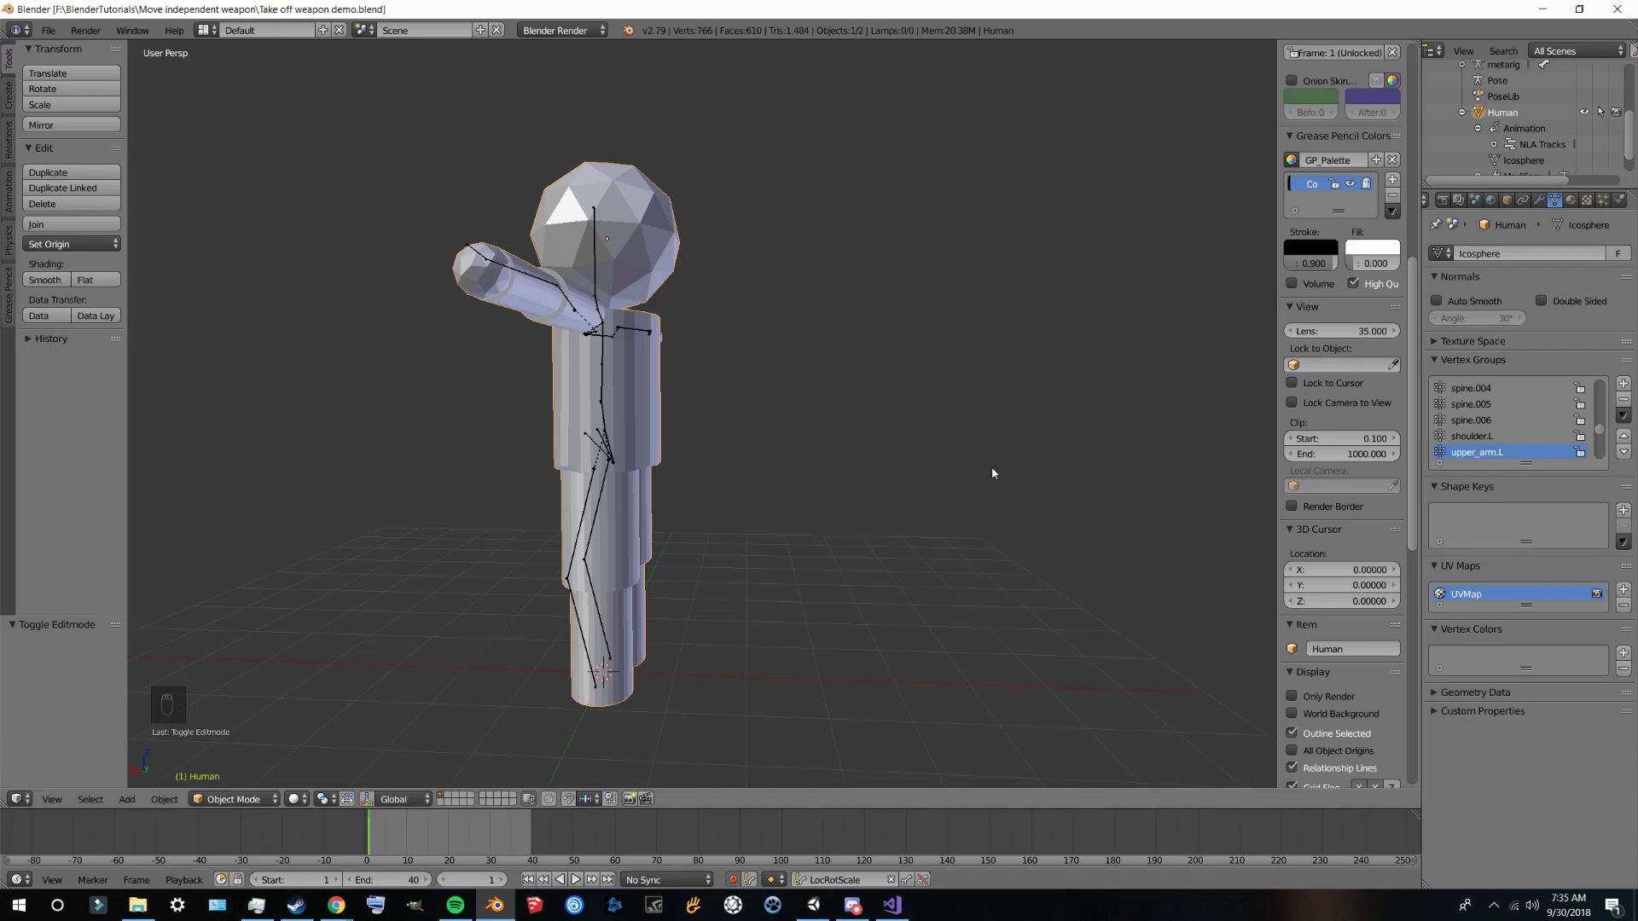
left_click_drag(1418, 54, 1007, 426)
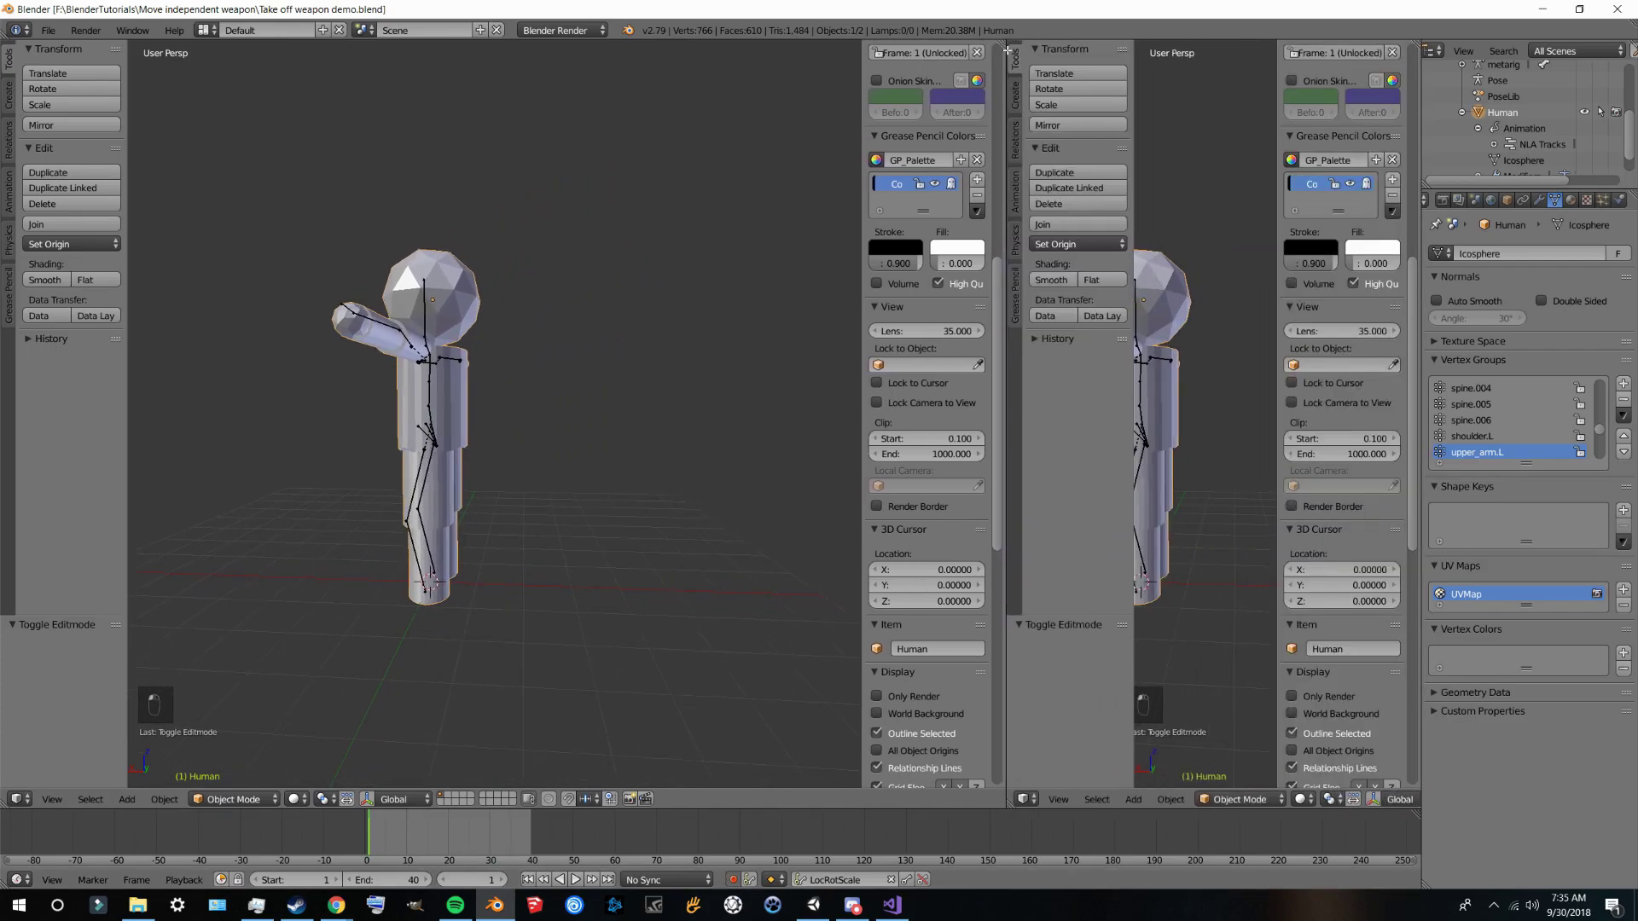
left_click(1026, 800)
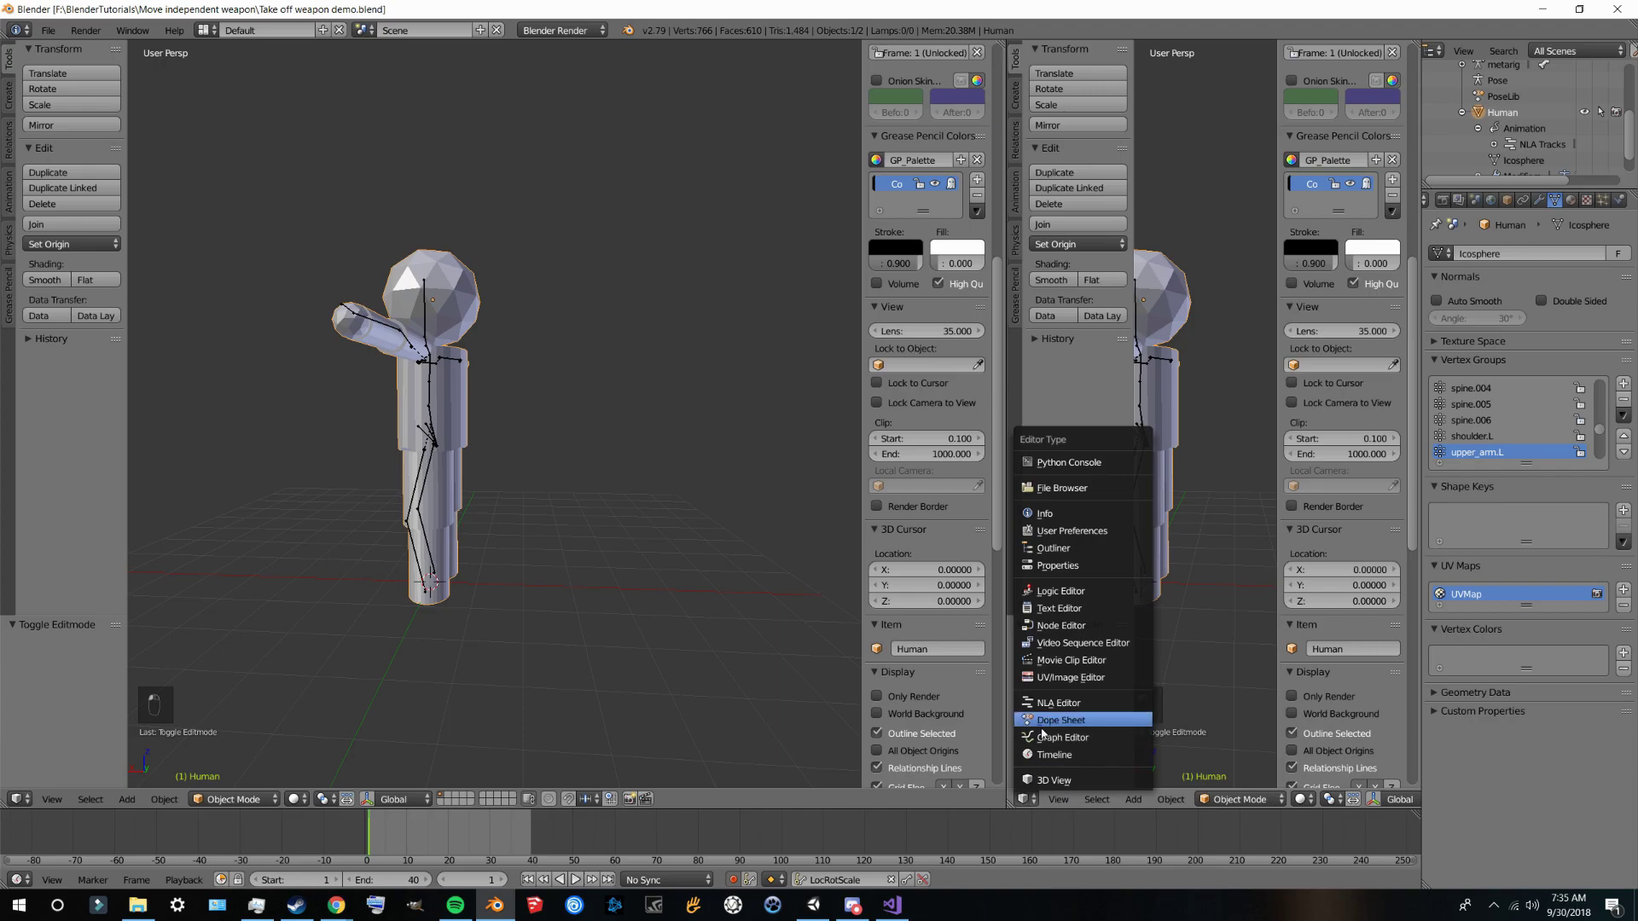
left_click(1066, 720)
left_click(1295, 800)
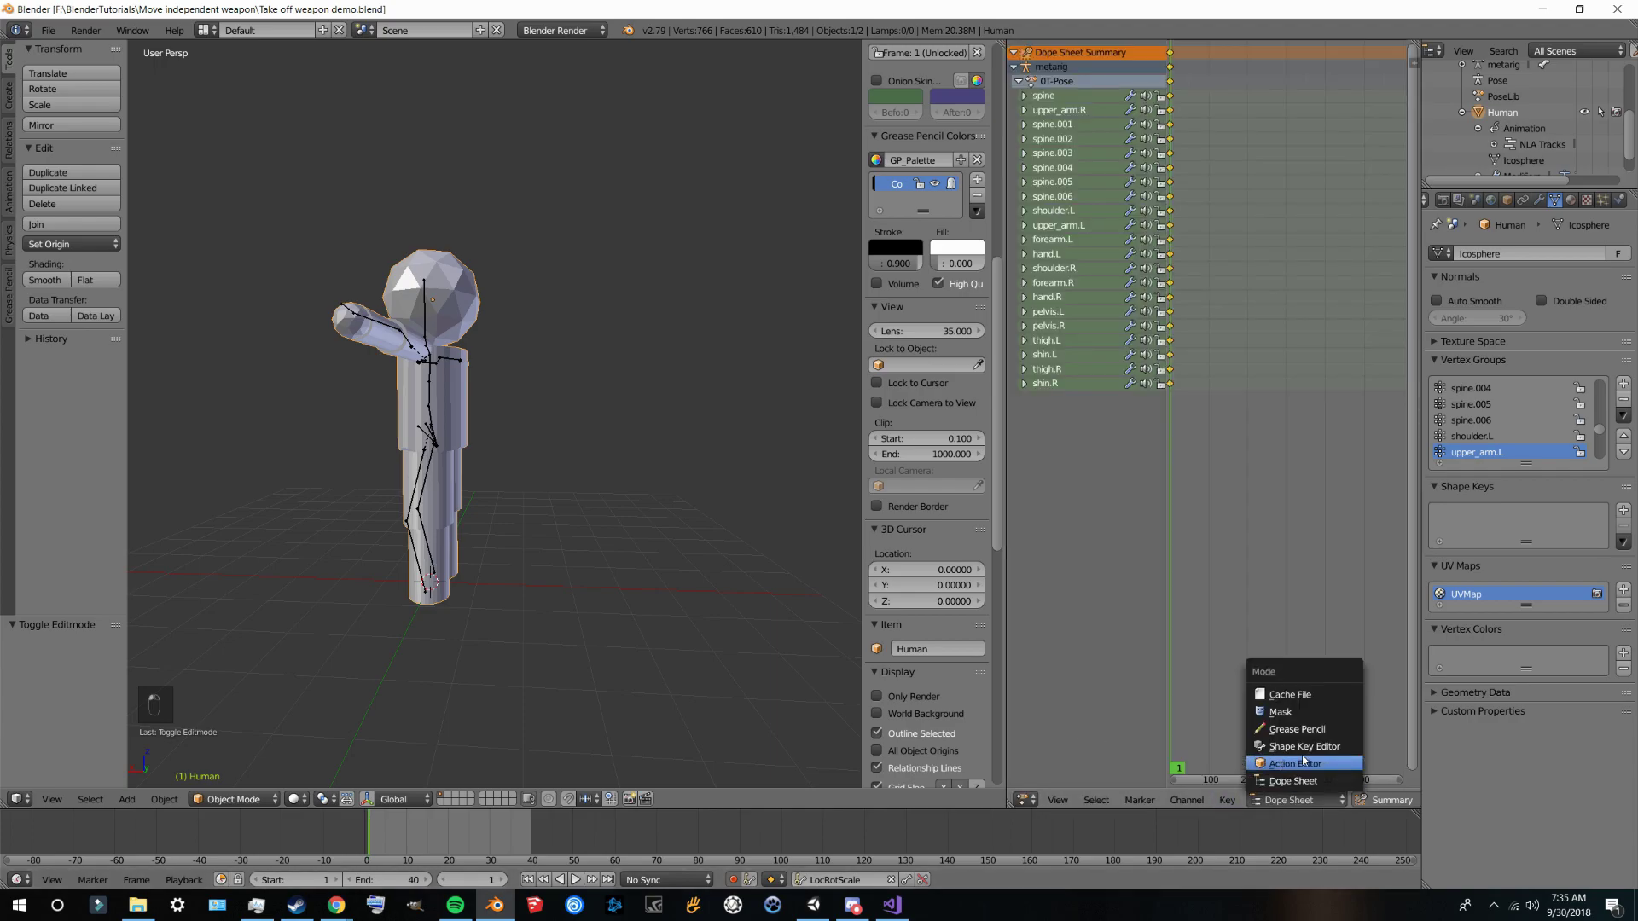
left_click(1299, 764)
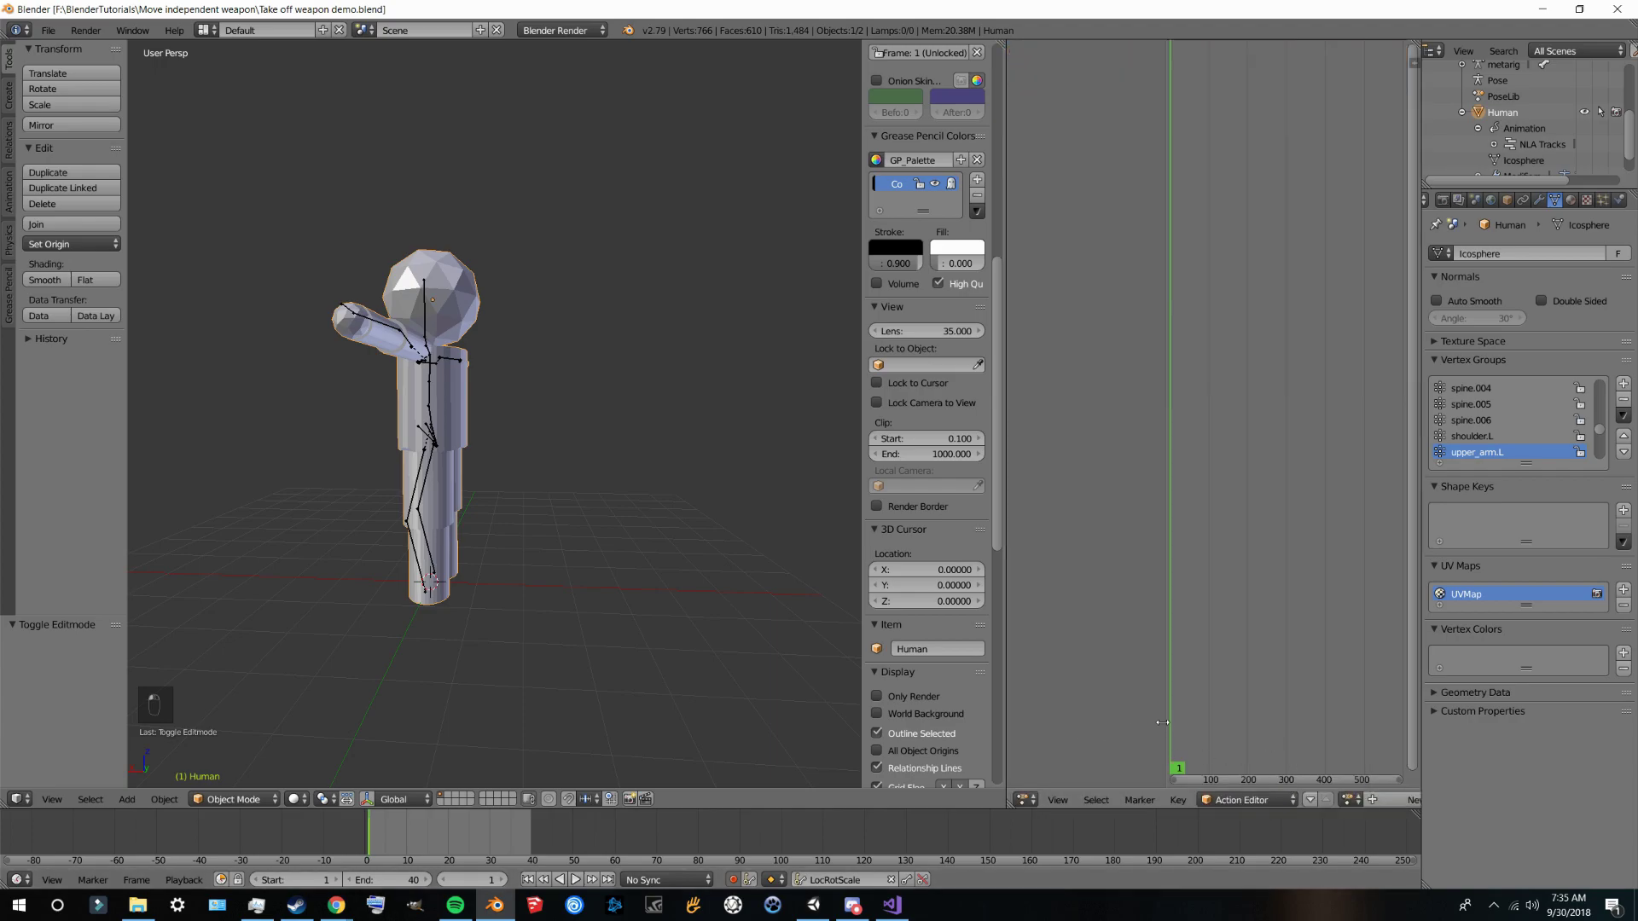
left_click_drag(1163, 723, 1063, 724)
Step: Show only the empty second scene layer in the 3D view
scroll(410, 652, "up", 3)
middle_click_drag(341, 621, 429, 802)
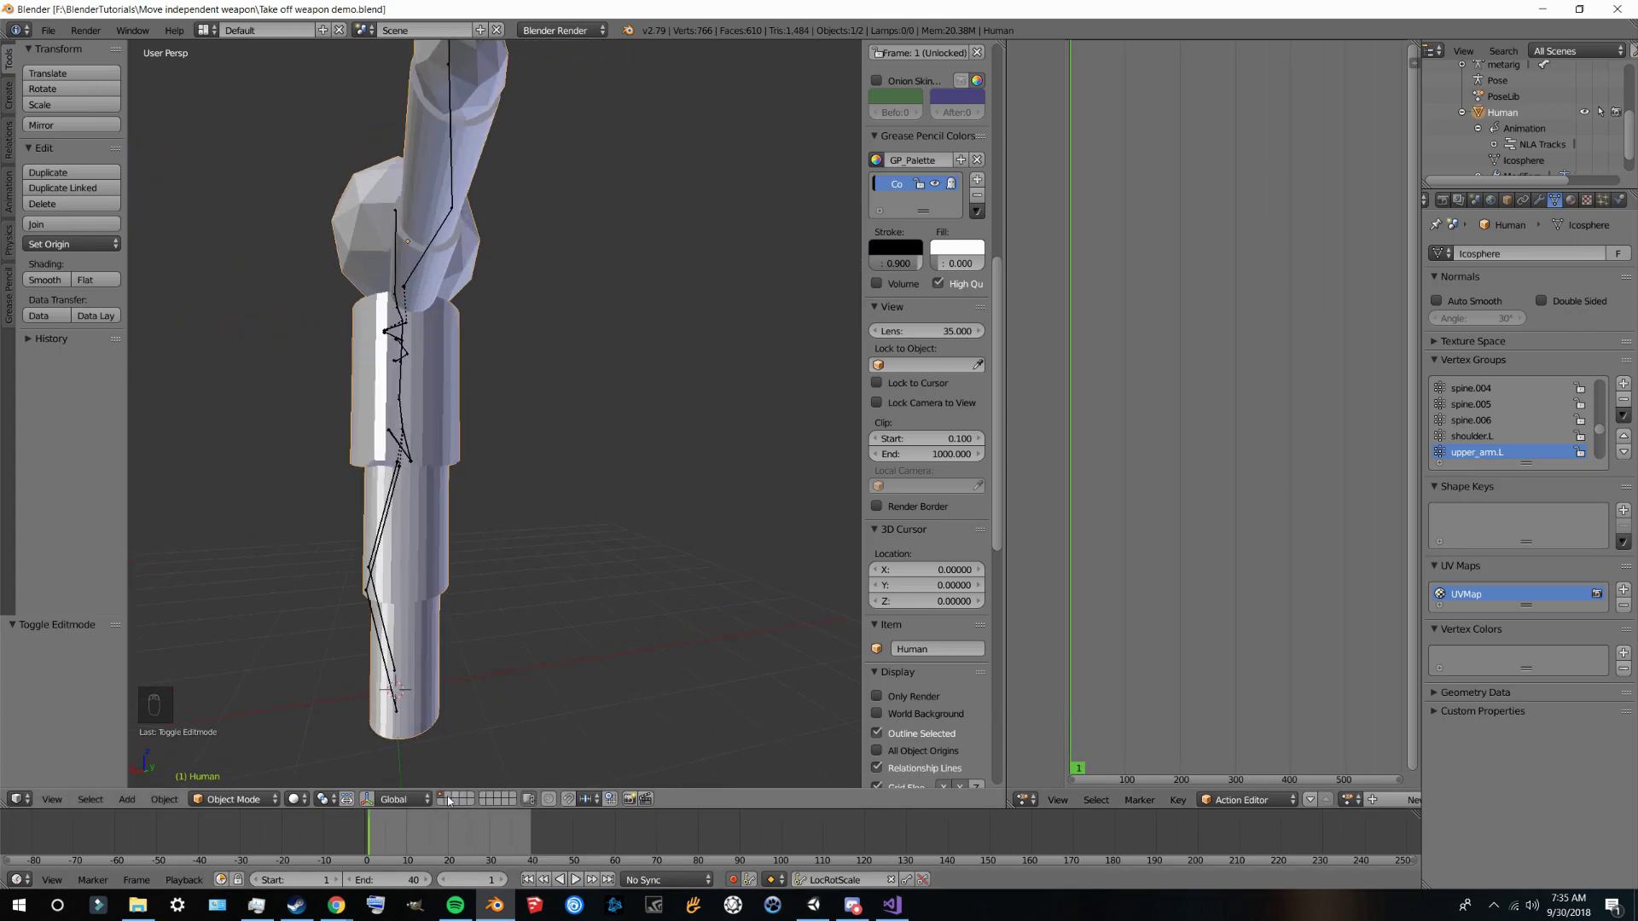
left_click(450, 800)
left_click(442, 797)
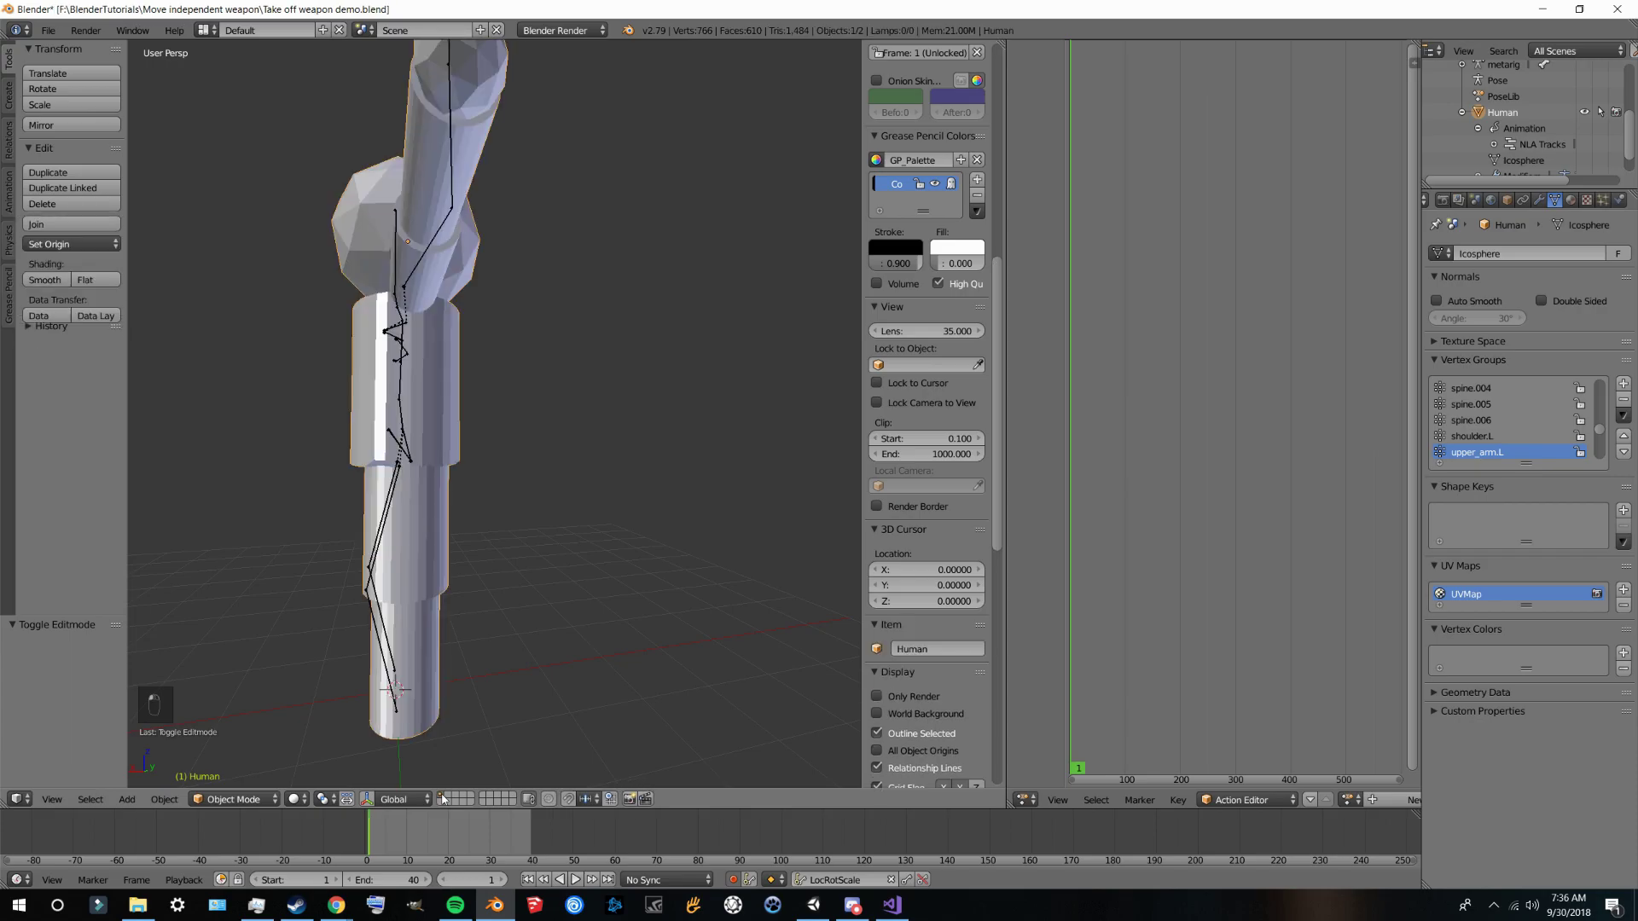
left_click(451, 799)
Step: Add a mesh cylinder with the default settings on the second layer
middle_click_drag(455, 686, 376, 512)
left_click(9, 95)
left_click(76, 169)
Step: Set the cylinder's X and Y scale to 0.05
middle_click_drag(392, 410, 384, 514)
scroll(926, 341, "up", 12)
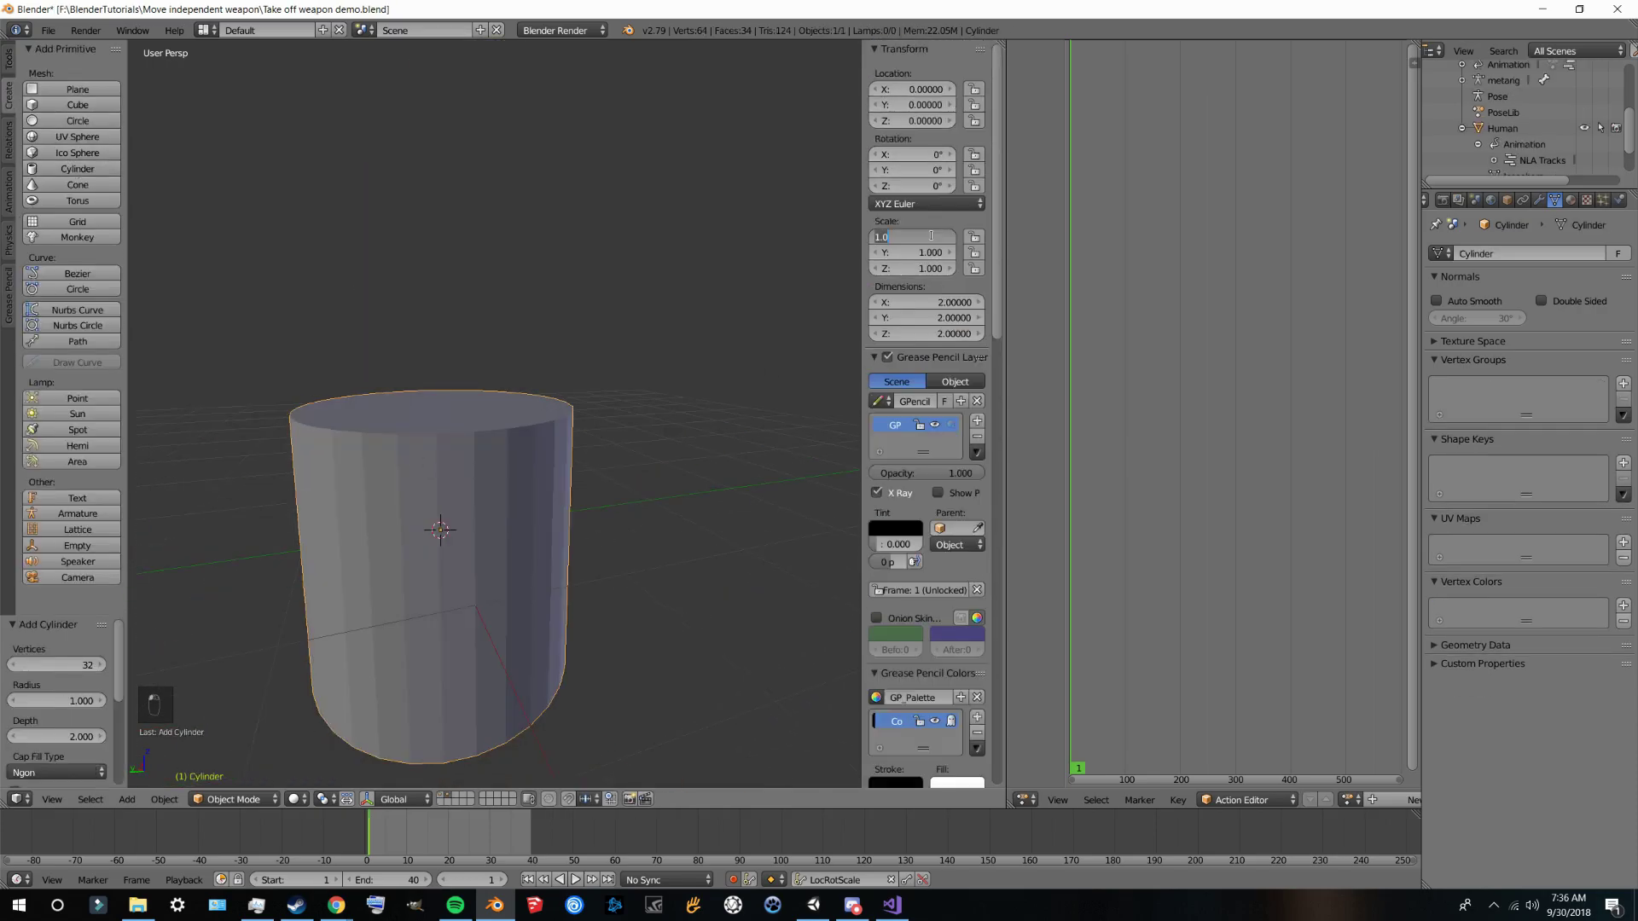
double_click(911, 238)
type(".05")
key("Tab")
type(".05")
key("Return")
key("XF86AudioPlay")
Step: Thin and lengthen the cylinder into a rod with X and Y scale 0.03 and Z scale 2
middle_click_drag(512, 477, 589, 589)
double_click(878, 237)
double_click(877, 253)
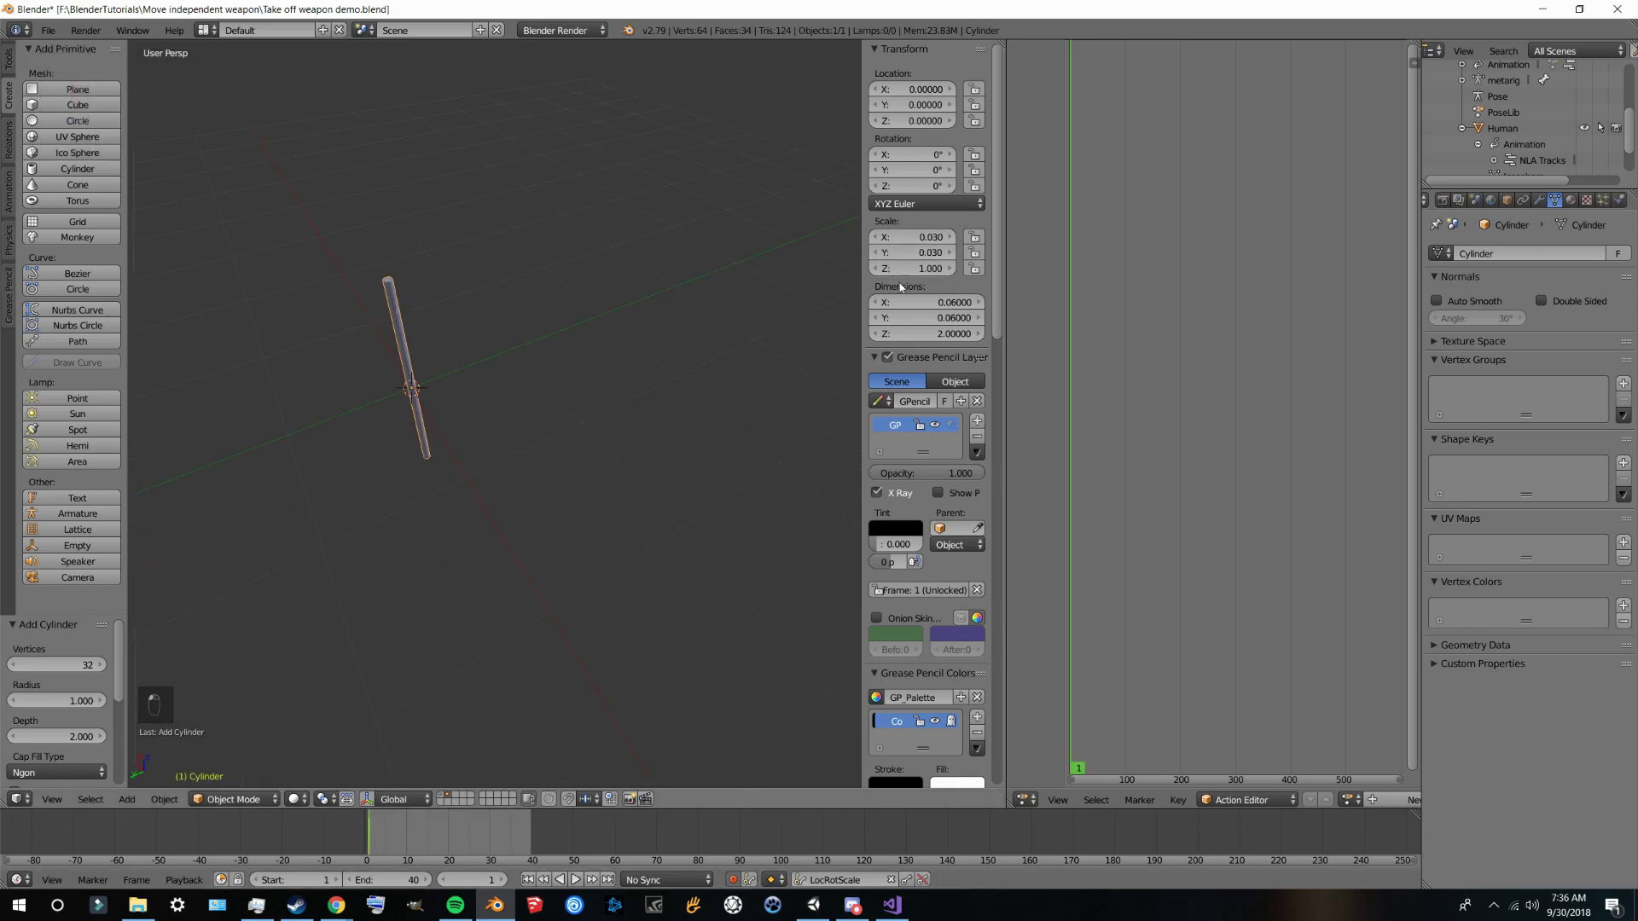
double_click(904, 269)
type("2")
key("Return")
Step: Add a single-bone armature at the rod's centre in the front orthographic view and enter Edit Mode
middle_click_drag(375, 393, 596, 406)
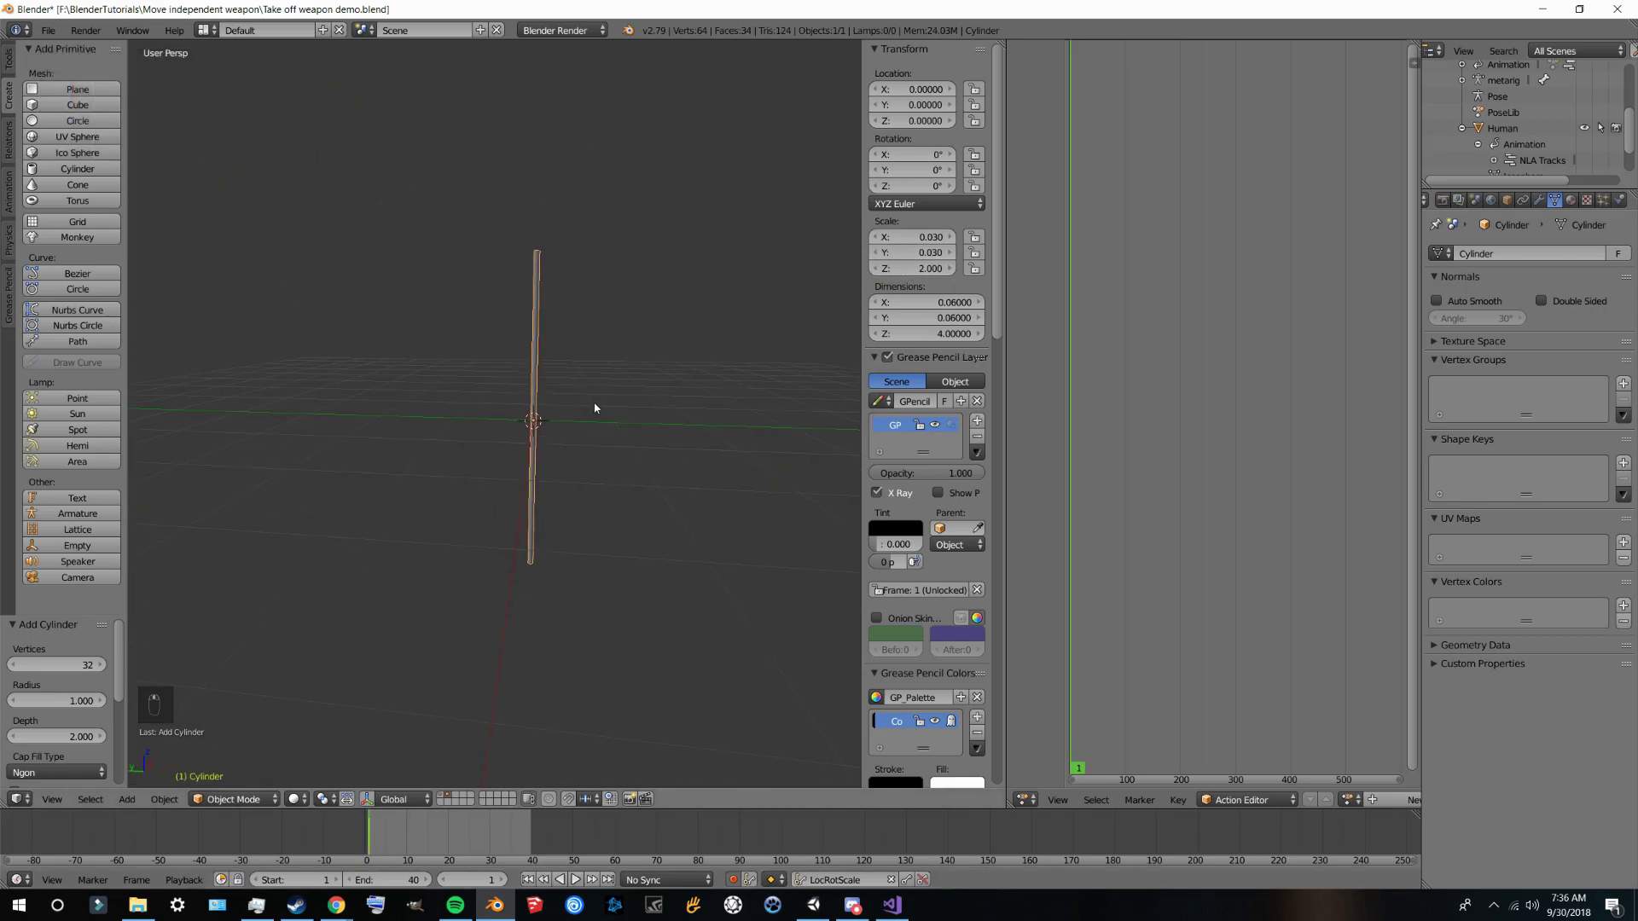
key("KP_5")
key("KP_1")
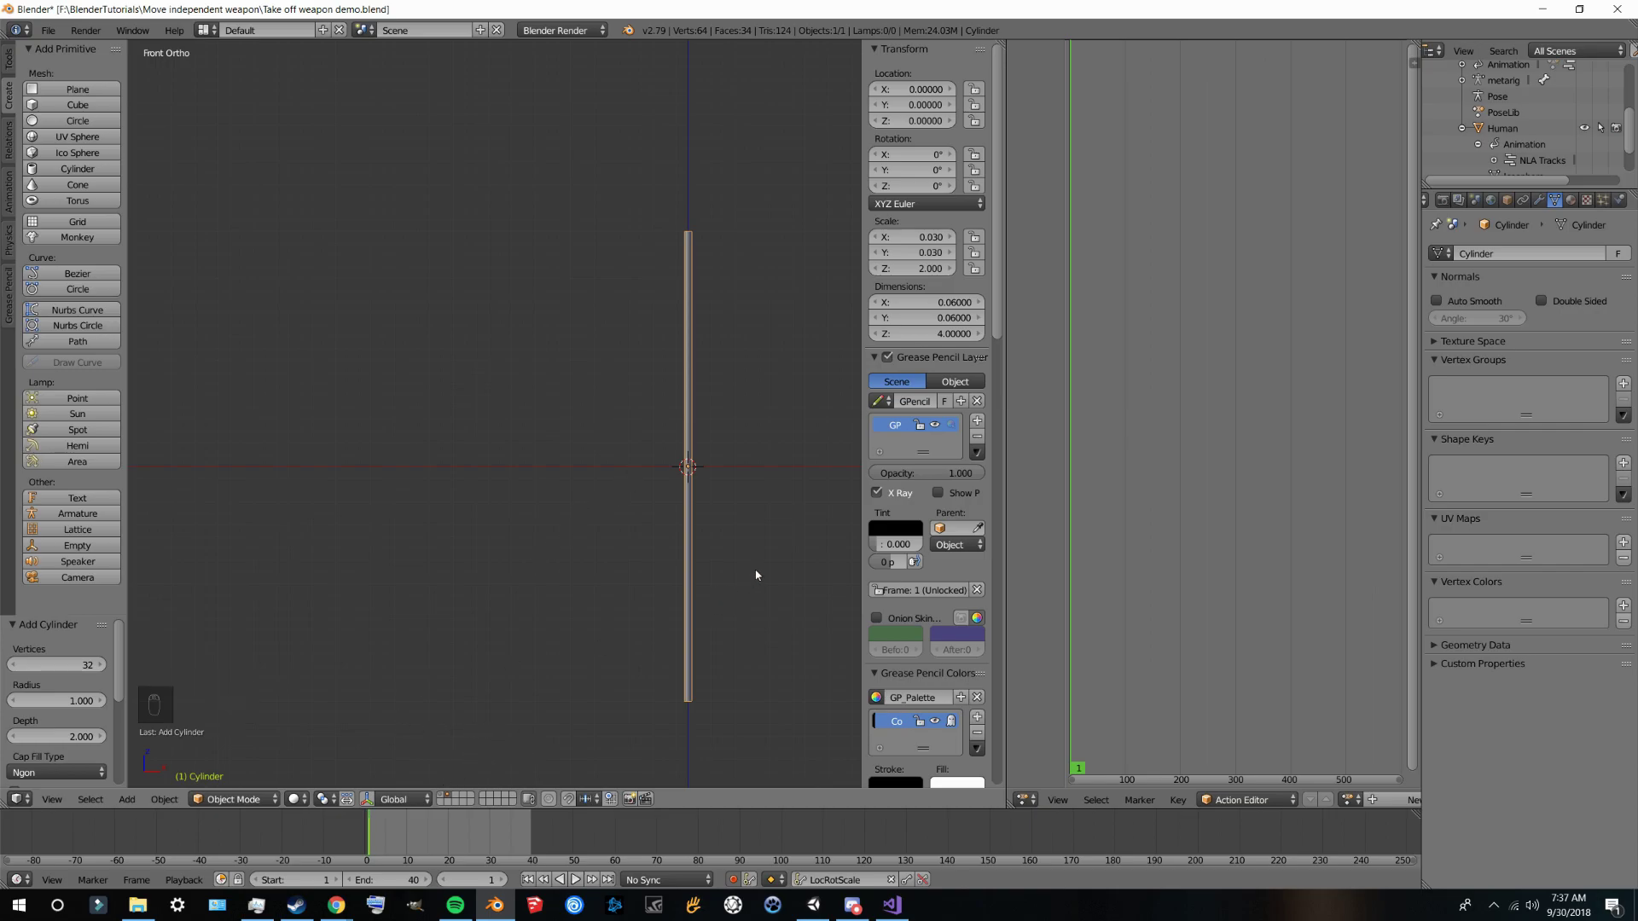
middle_click_drag(757, 571, 632, 567, "shift")
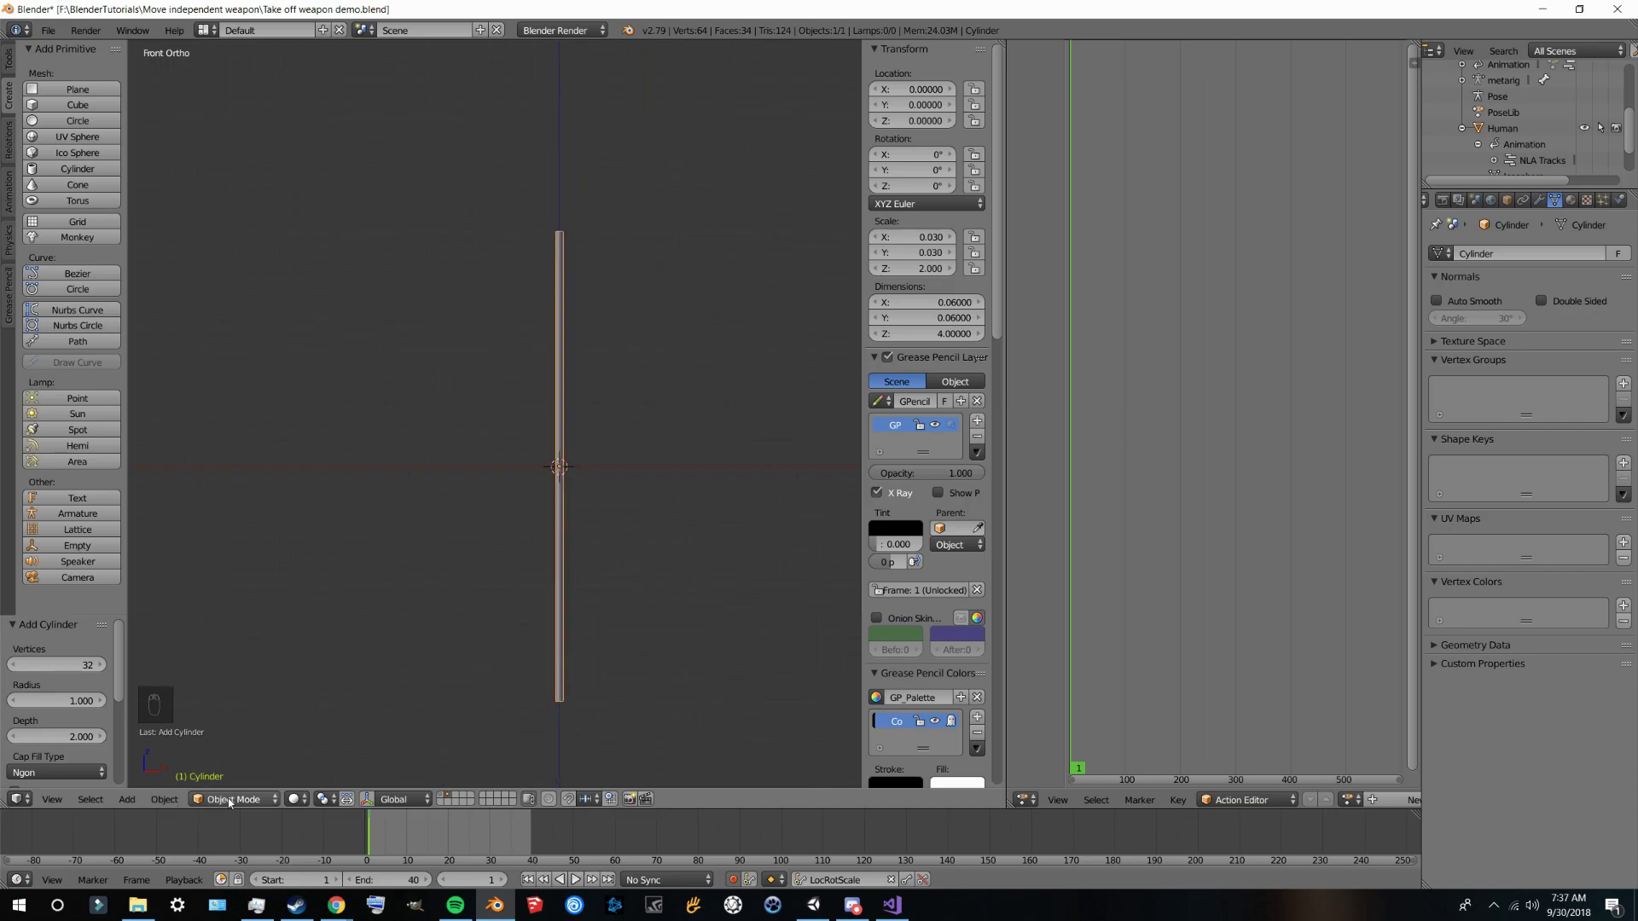
key("shift+a")
mouse_move(475, 633)
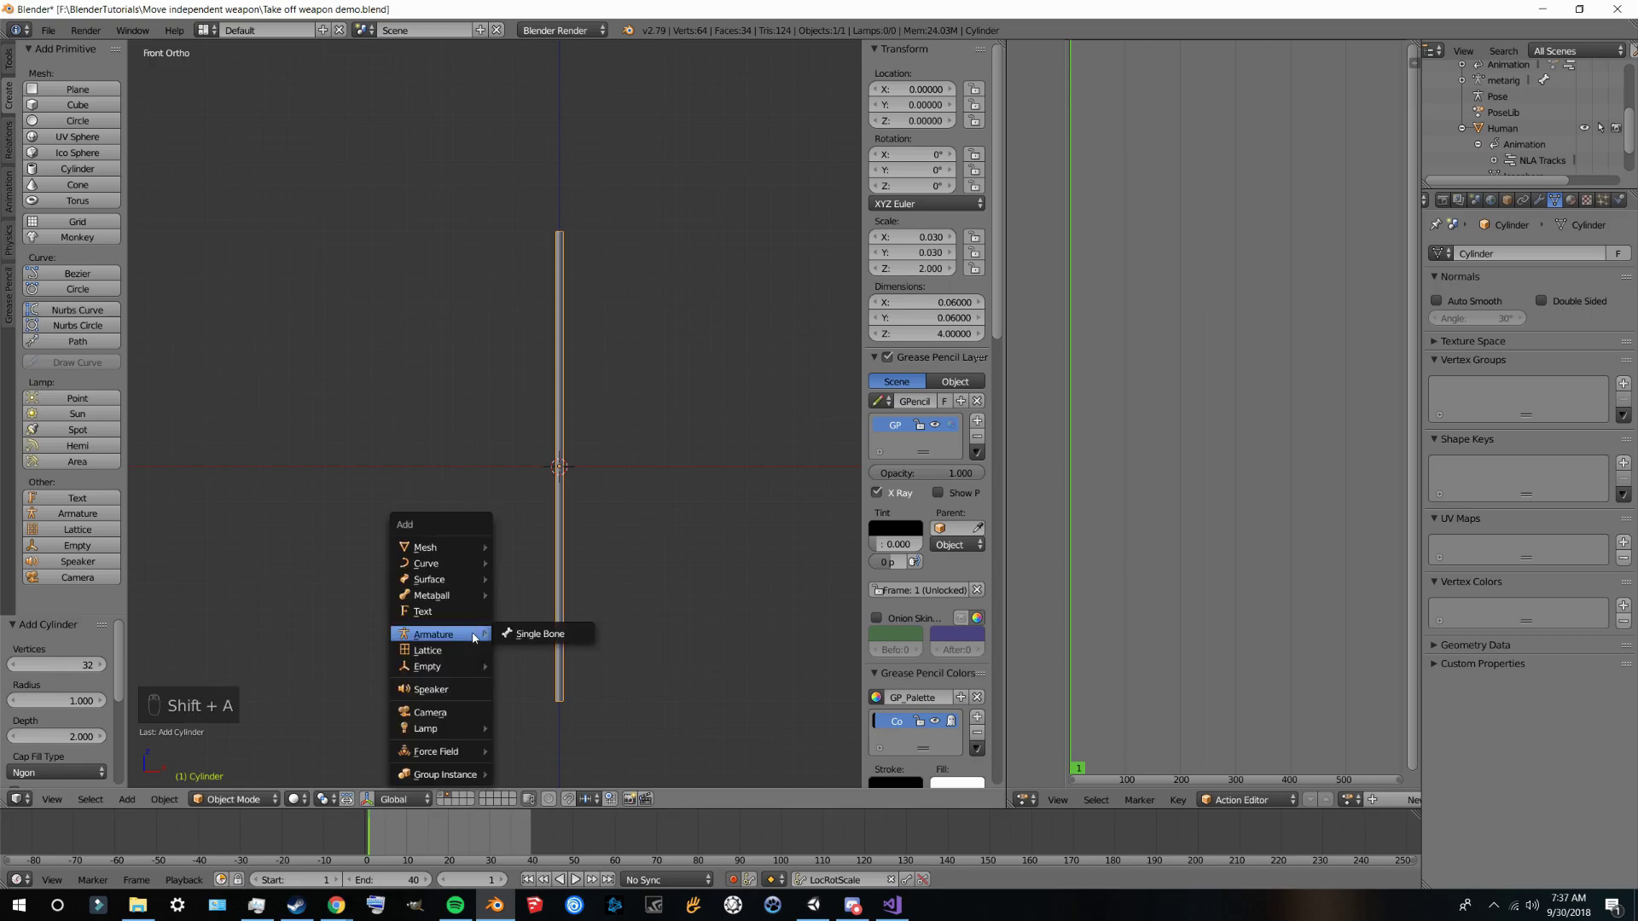
left_click(581, 631)
key("Tab")
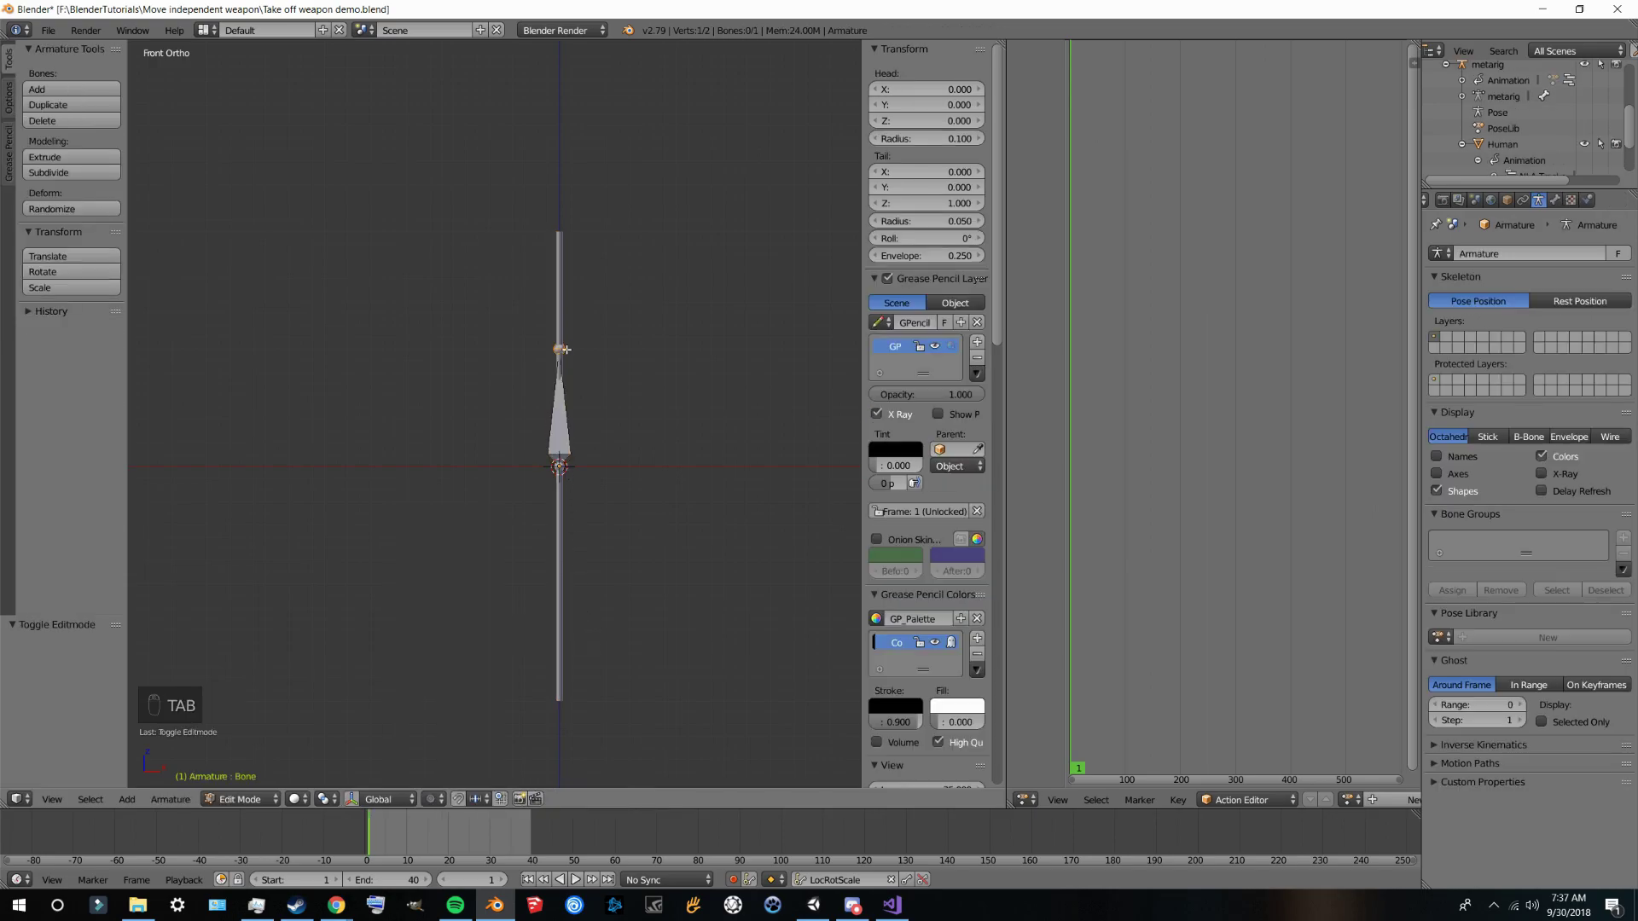
Step: Raise the bone's tail to about Z 1.964 with the translate manipulator, and display the armature as Stick with X-Ray
right_click(559, 349)
left_click(357, 801)
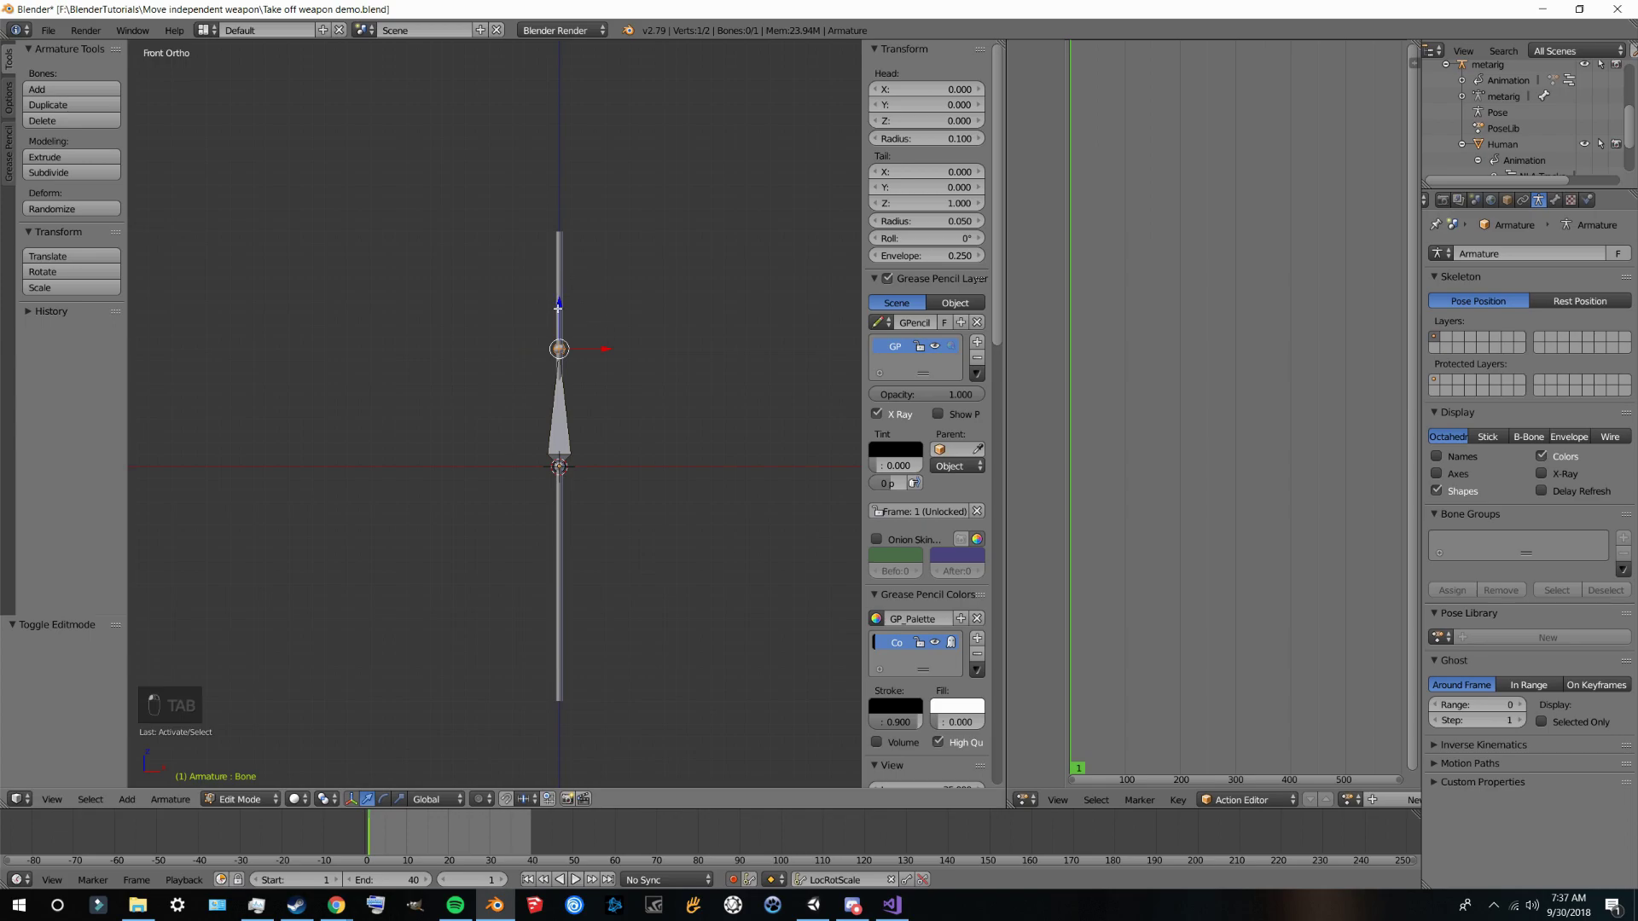
left_click_drag(560, 317, 560, 203)
left_click(1487, 437)
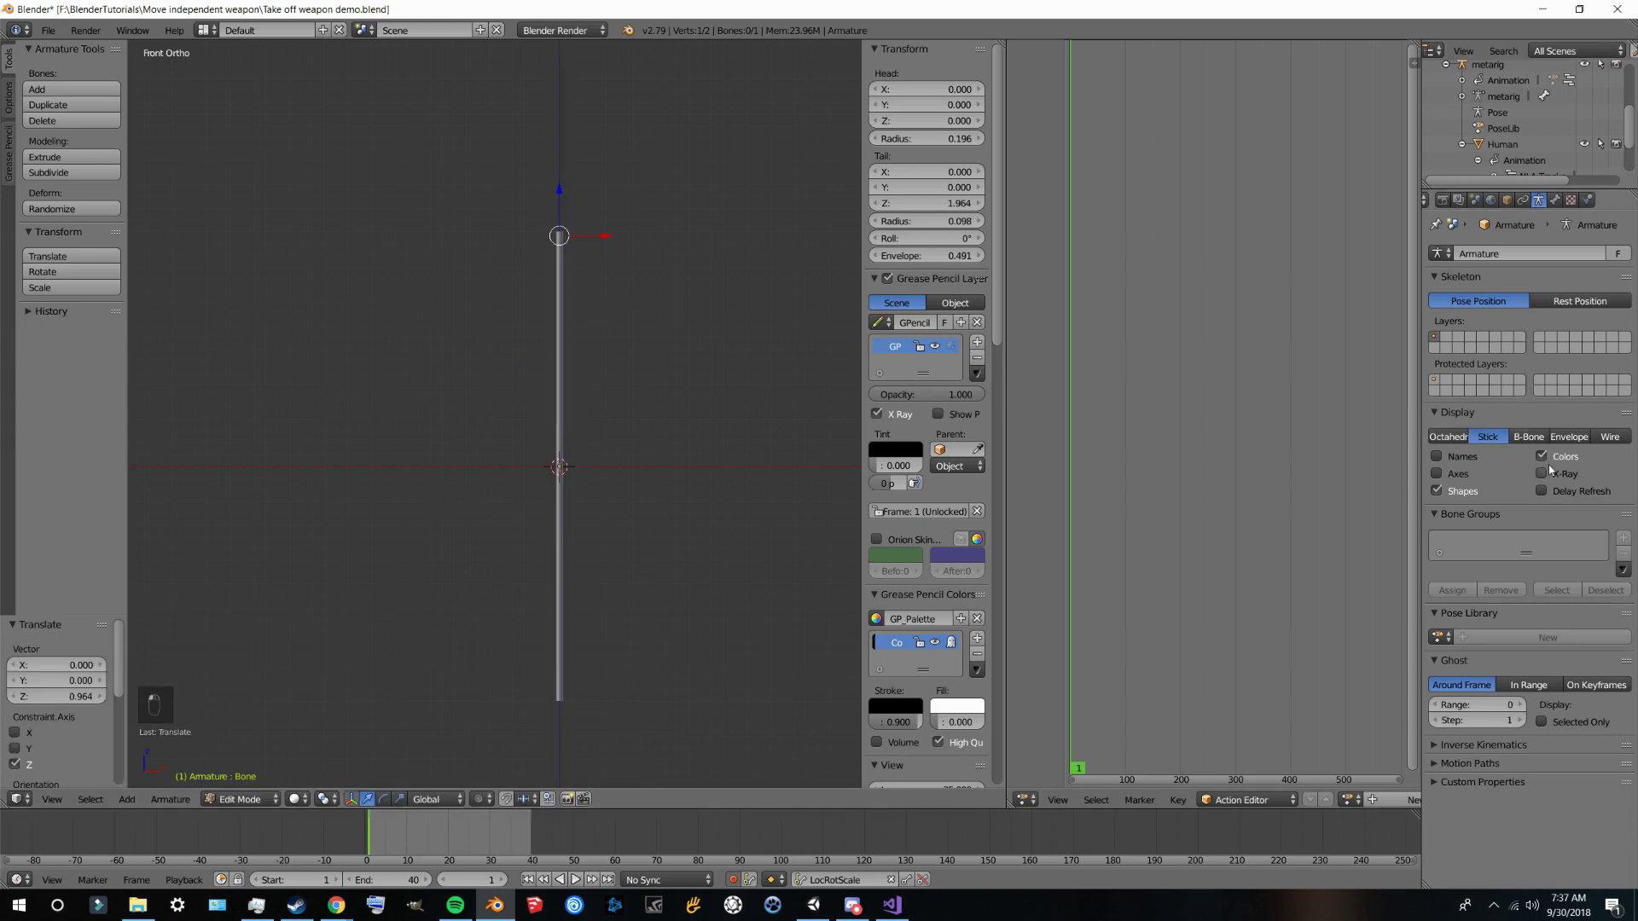
left_click(1541, 473)
Step: Fit the bone to the rod's full length, with its head at about Z -1.994 and its tail at about Z 1.997
right_click(559, 422)
left_click_drag(559, 421, 559, 656)
right_click(558, 235)
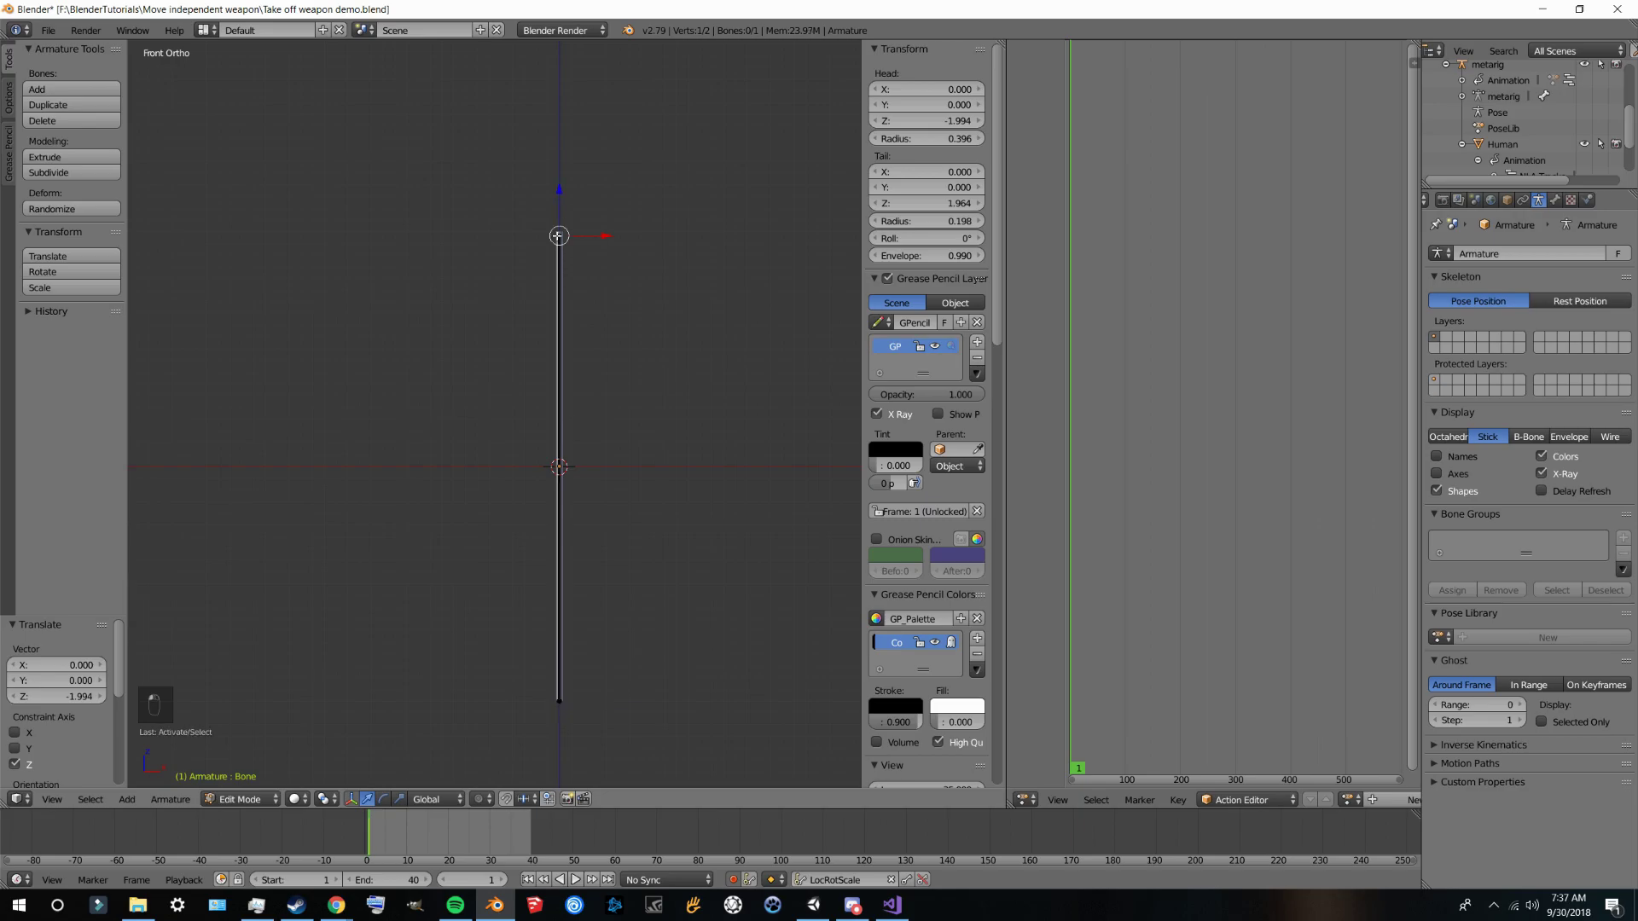
left_click_drag(561, 194, 560, 189)
Step: Duplicate the bone and shrink the copy below the rod, with its head at about Z -3.207 and tail at about Z -2.353
right_click(557, 518)
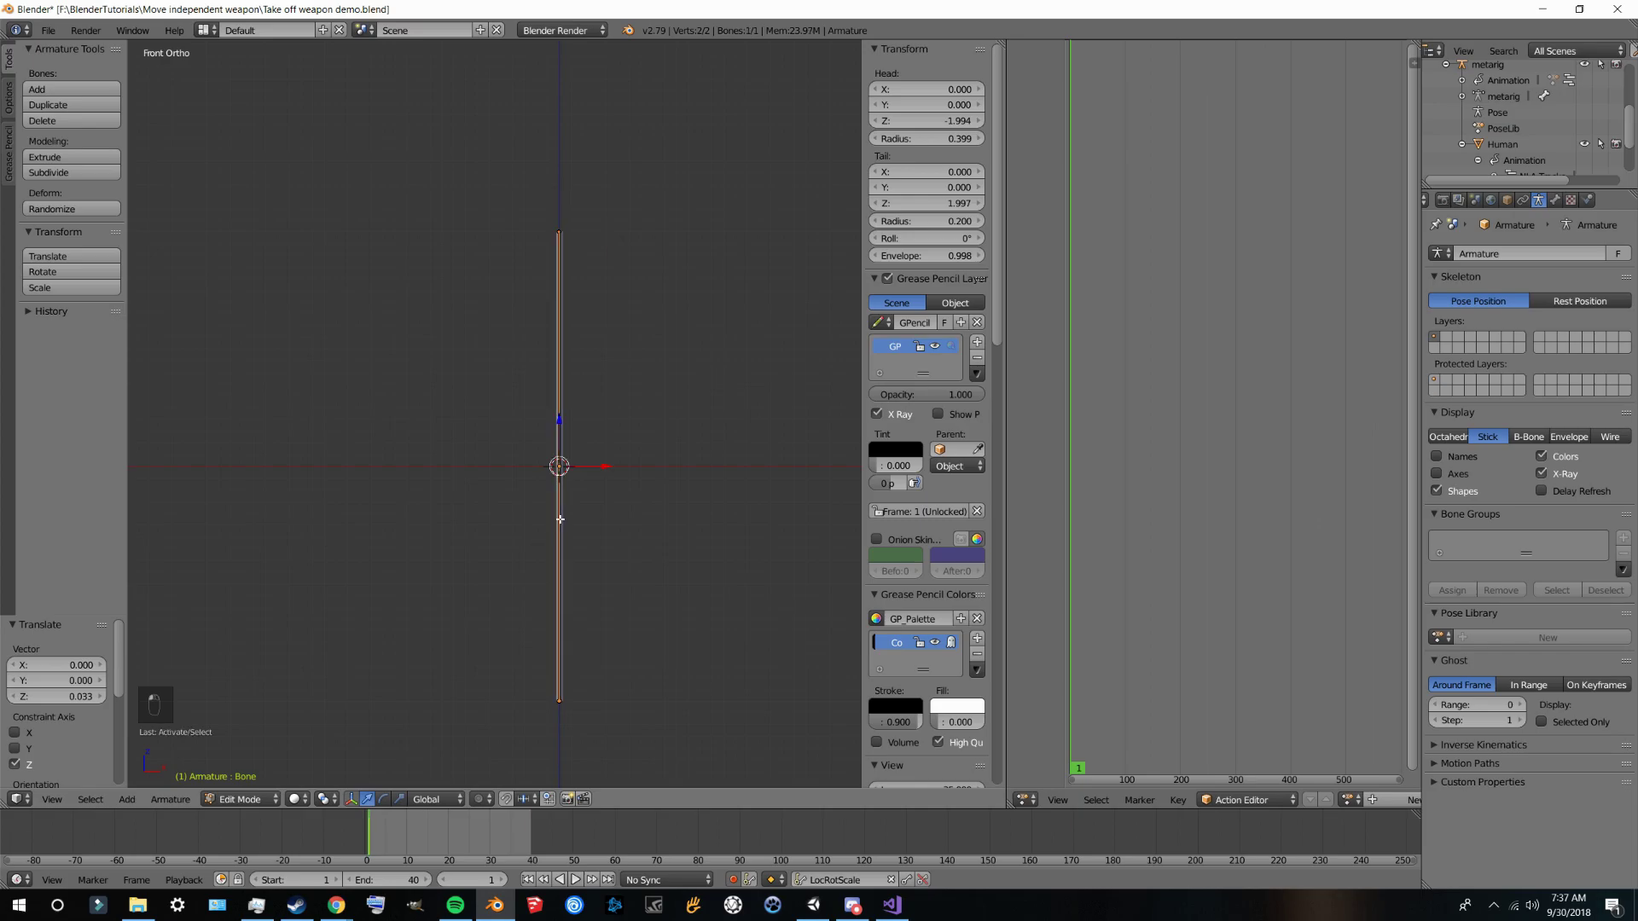
key("shift+d")
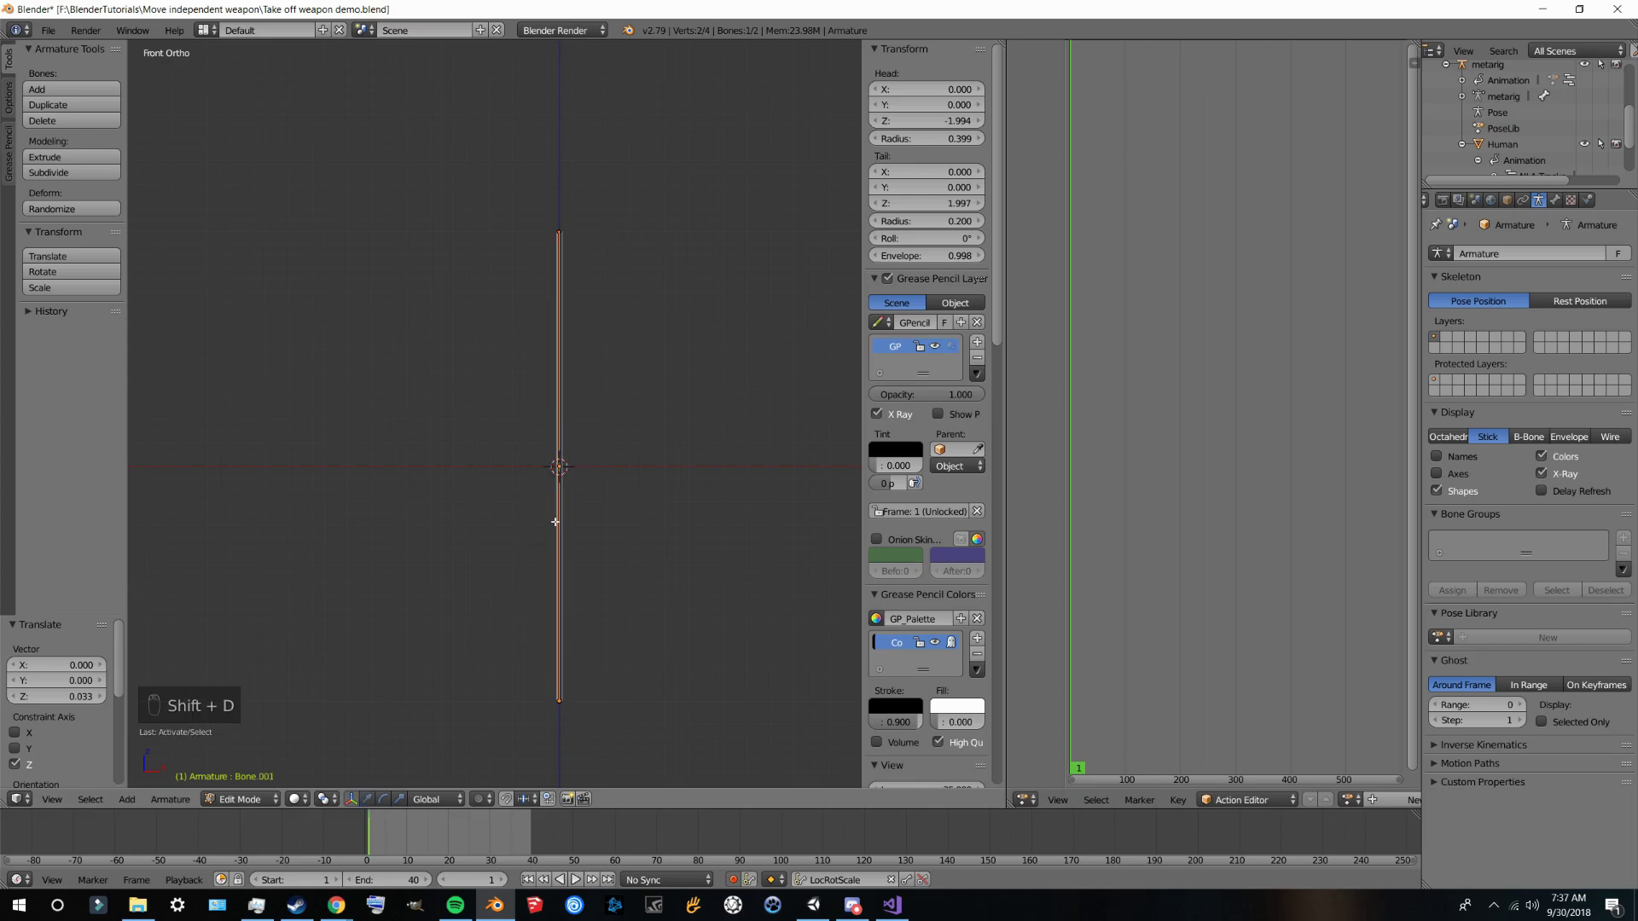
left_click(541, 597)
key("KP_1")
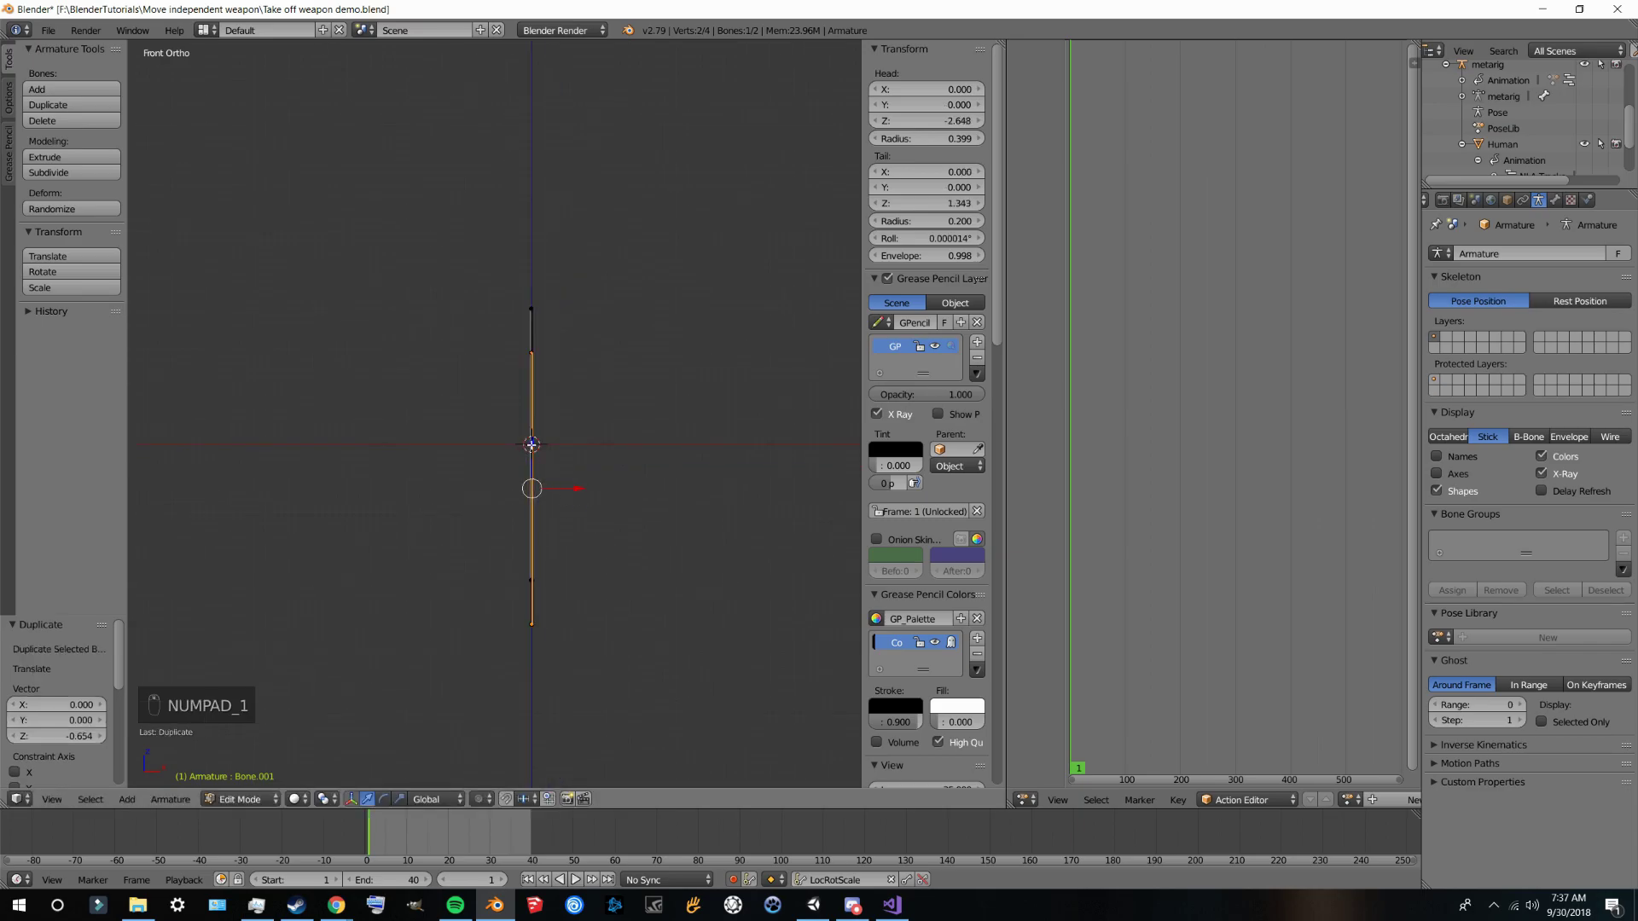
left_click_drag(531, 444, 532, 595)
key("s")
left_click(555, 603)
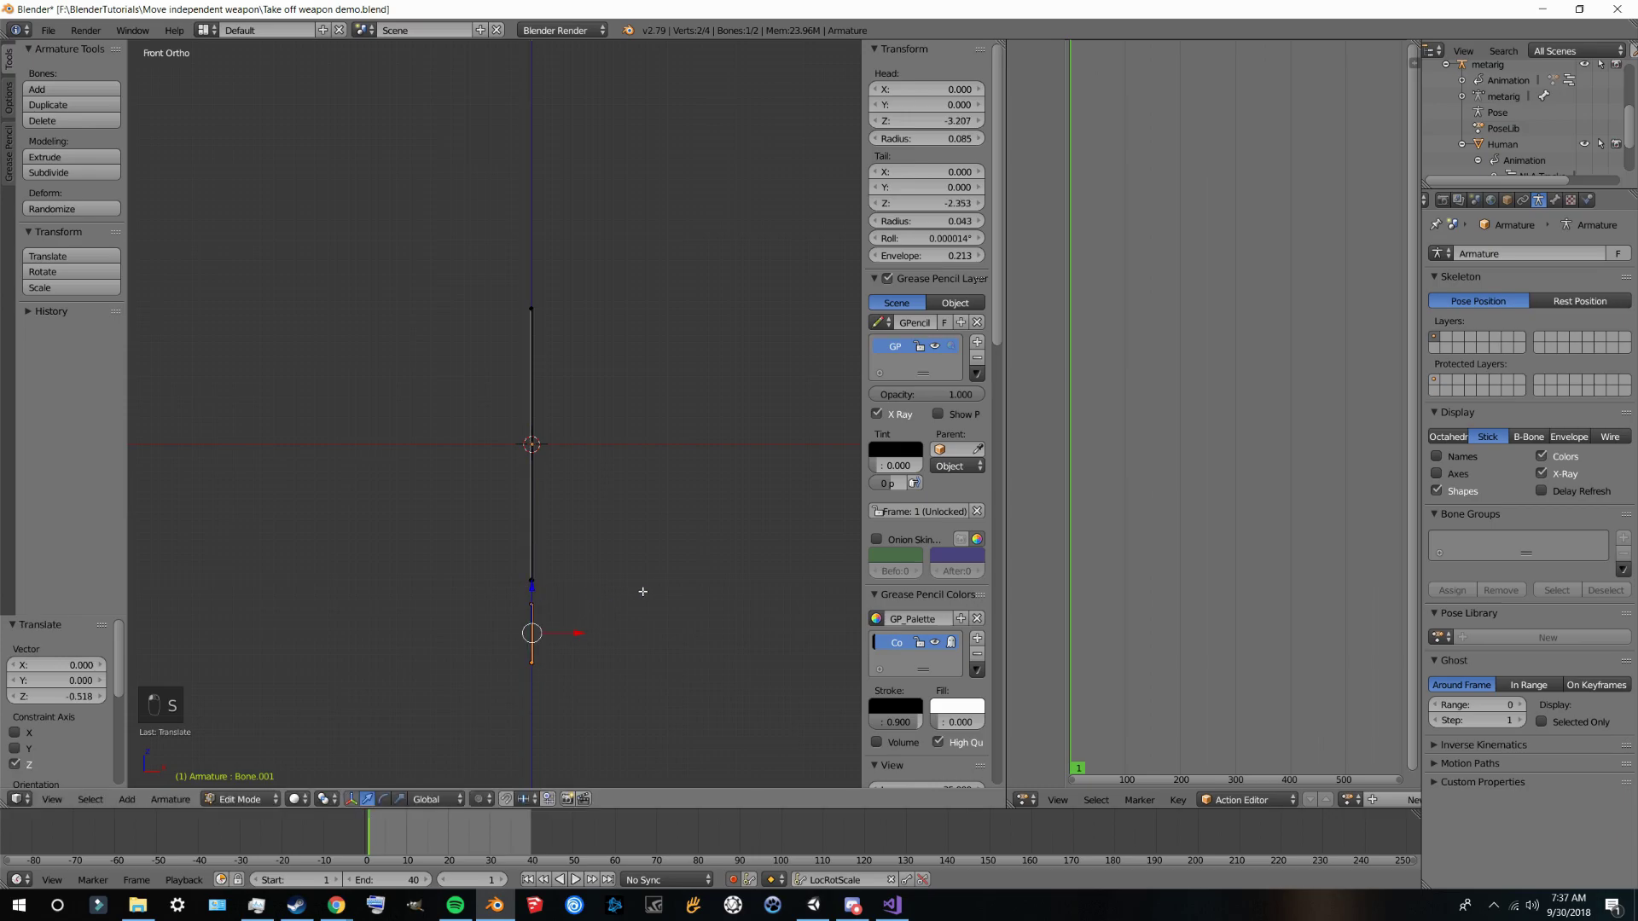
Step: Parent the long rod bone to the small lower bone with Keep Offset
right_click(531, 516)
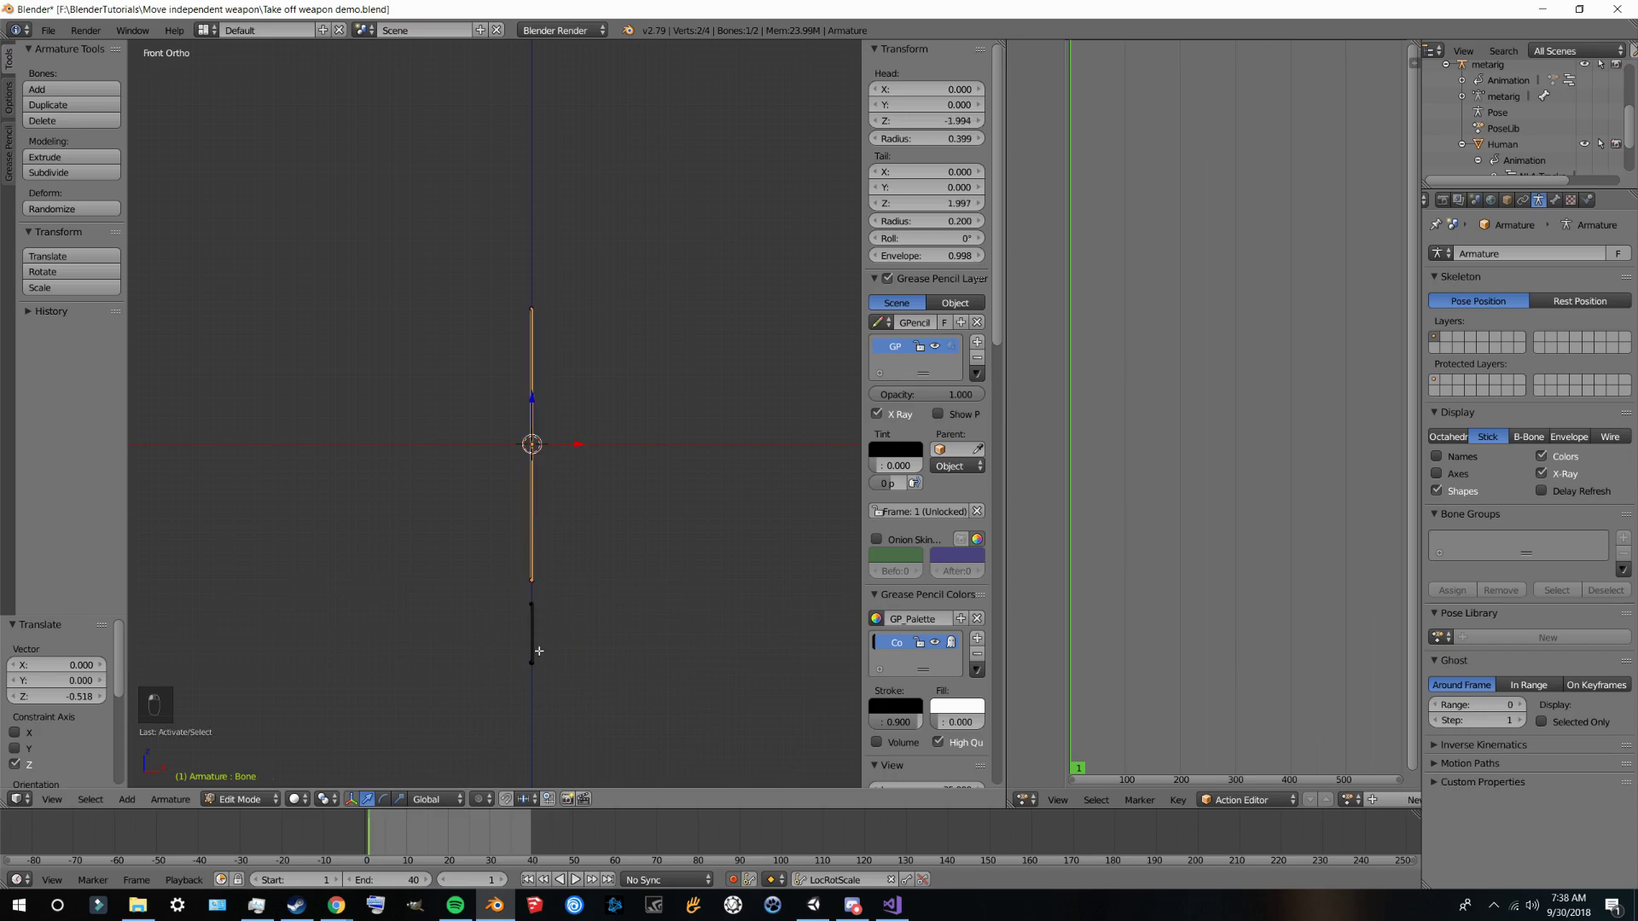
right_click(532, 632, "shift")
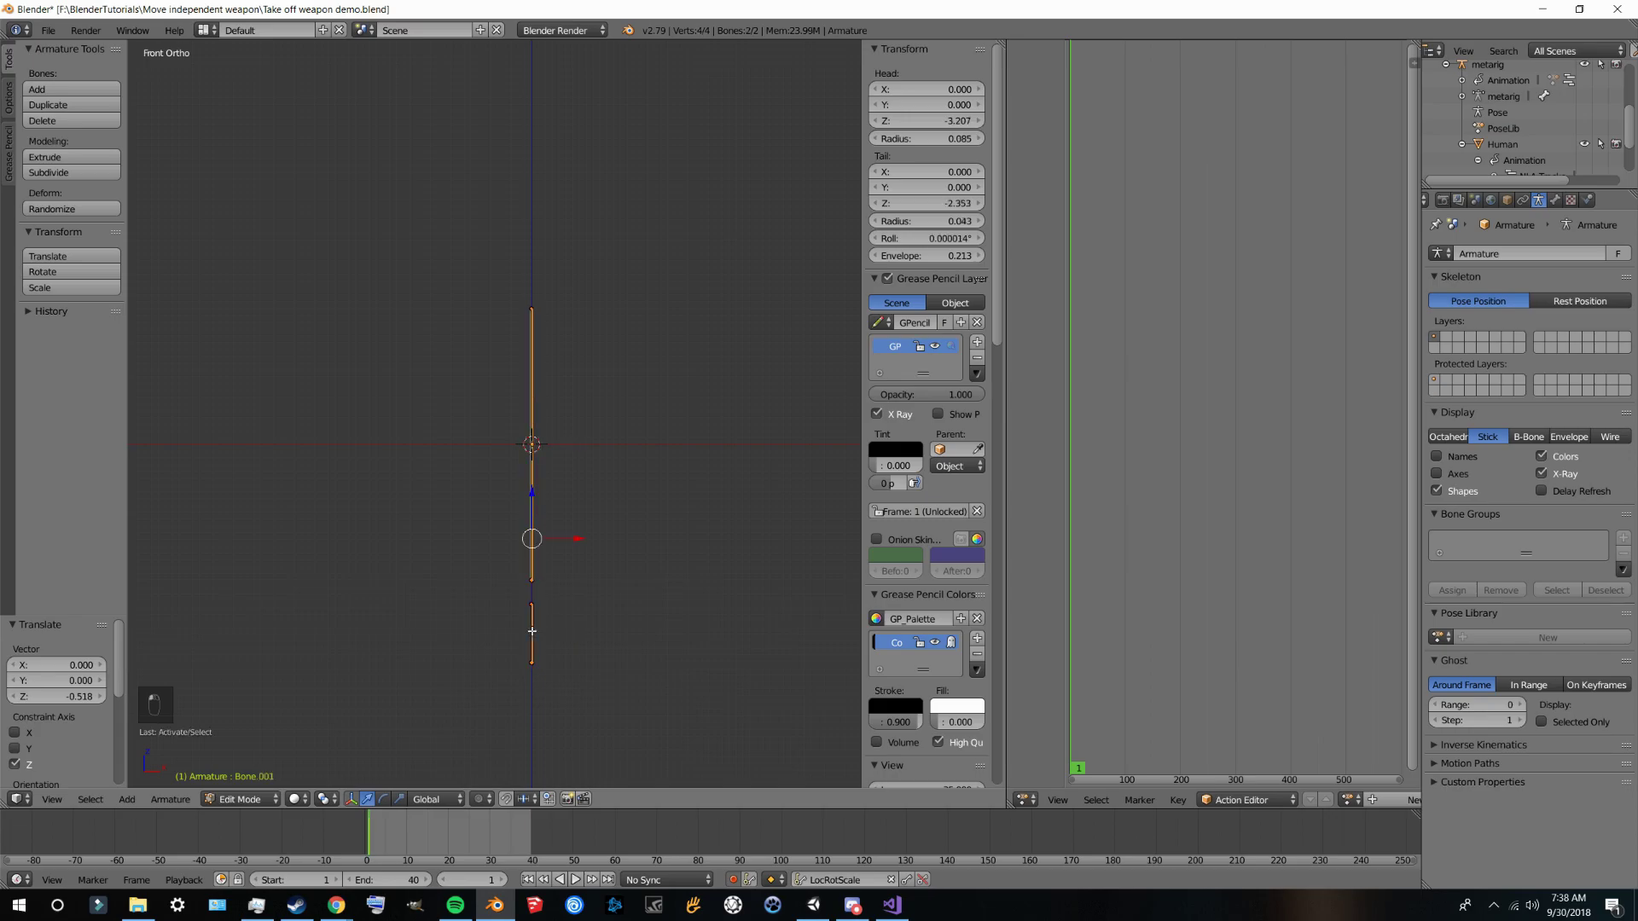
key("ctrl+p")
left_click(587, 611)
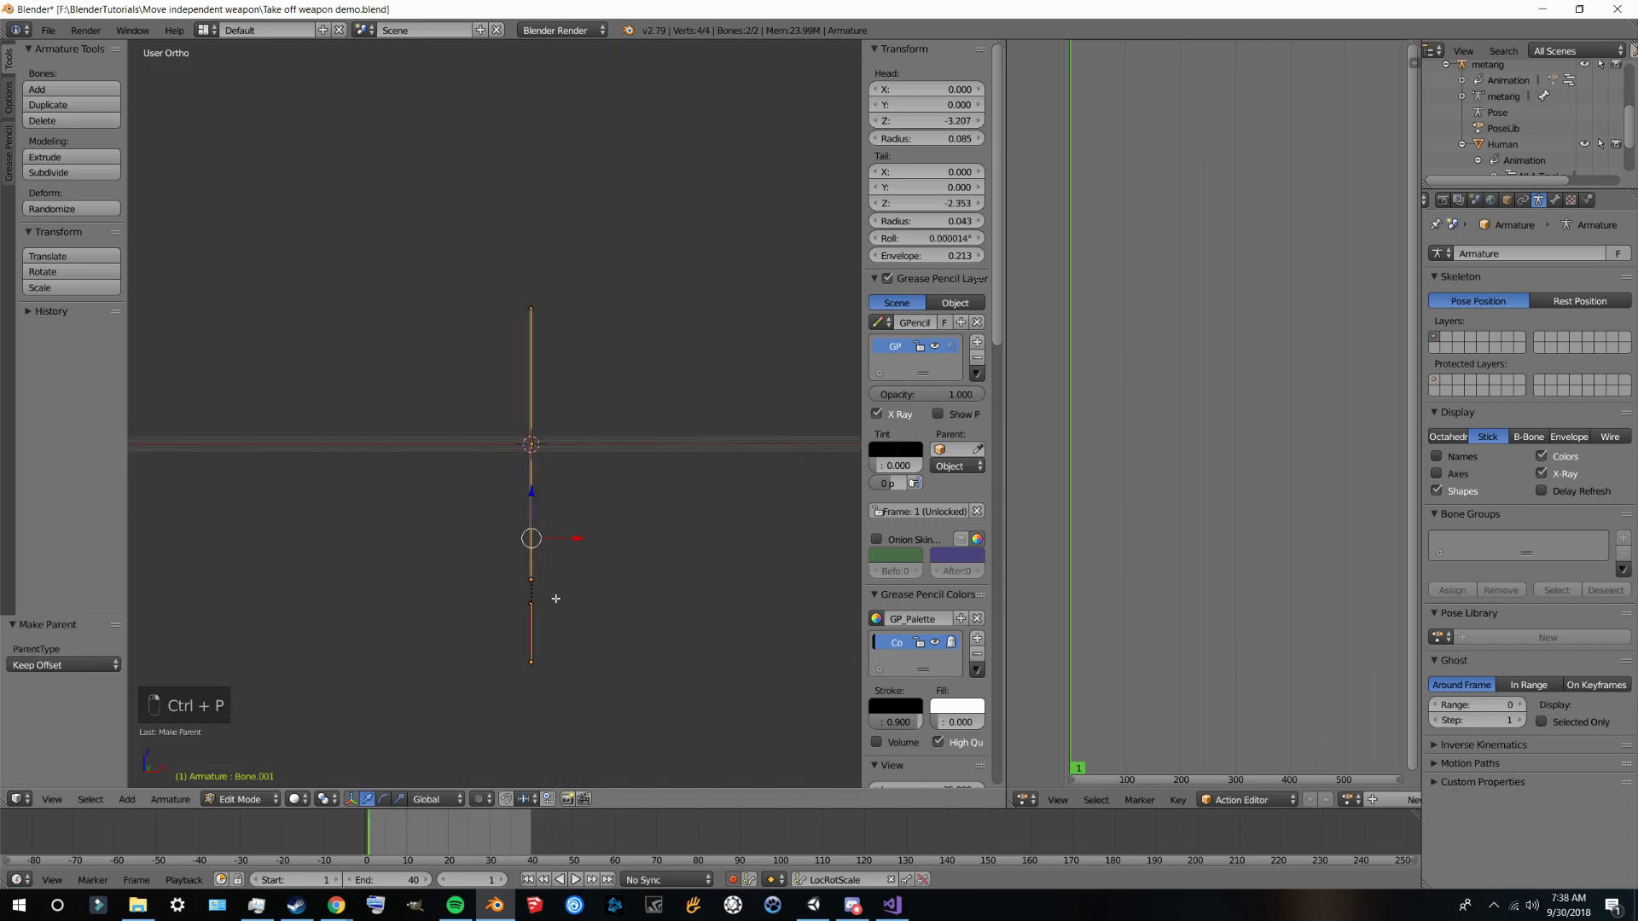
Step: Select the long rod bone and switch the armature to Pose Mode
scroll(556, 599, "up", 5)
key("KP_1")
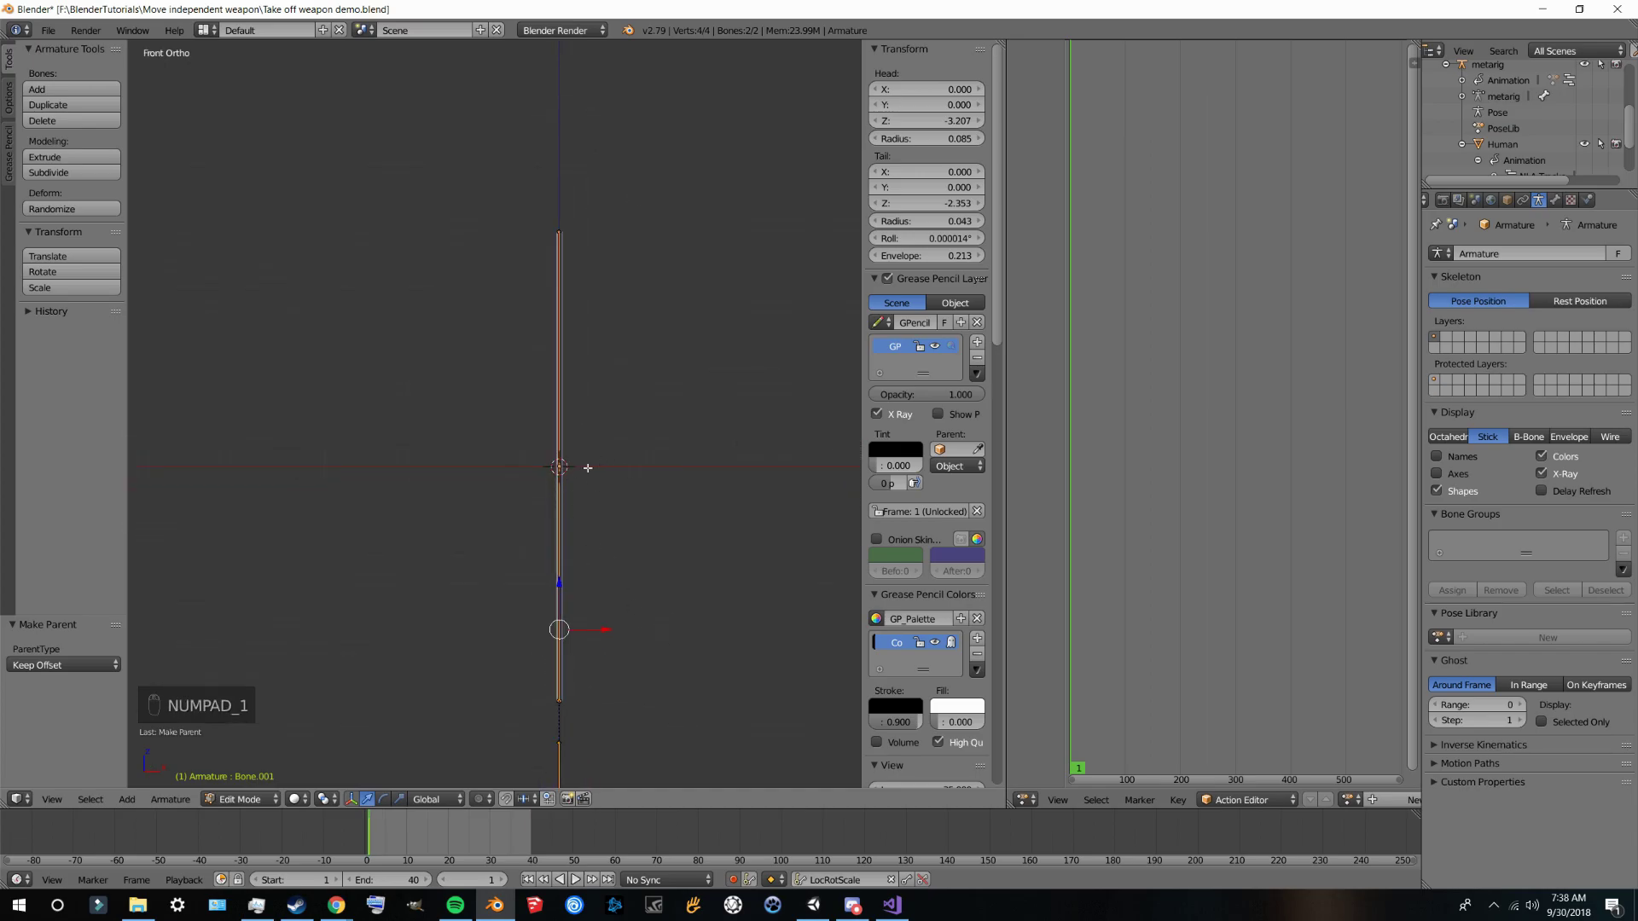
right_click(562, 408)
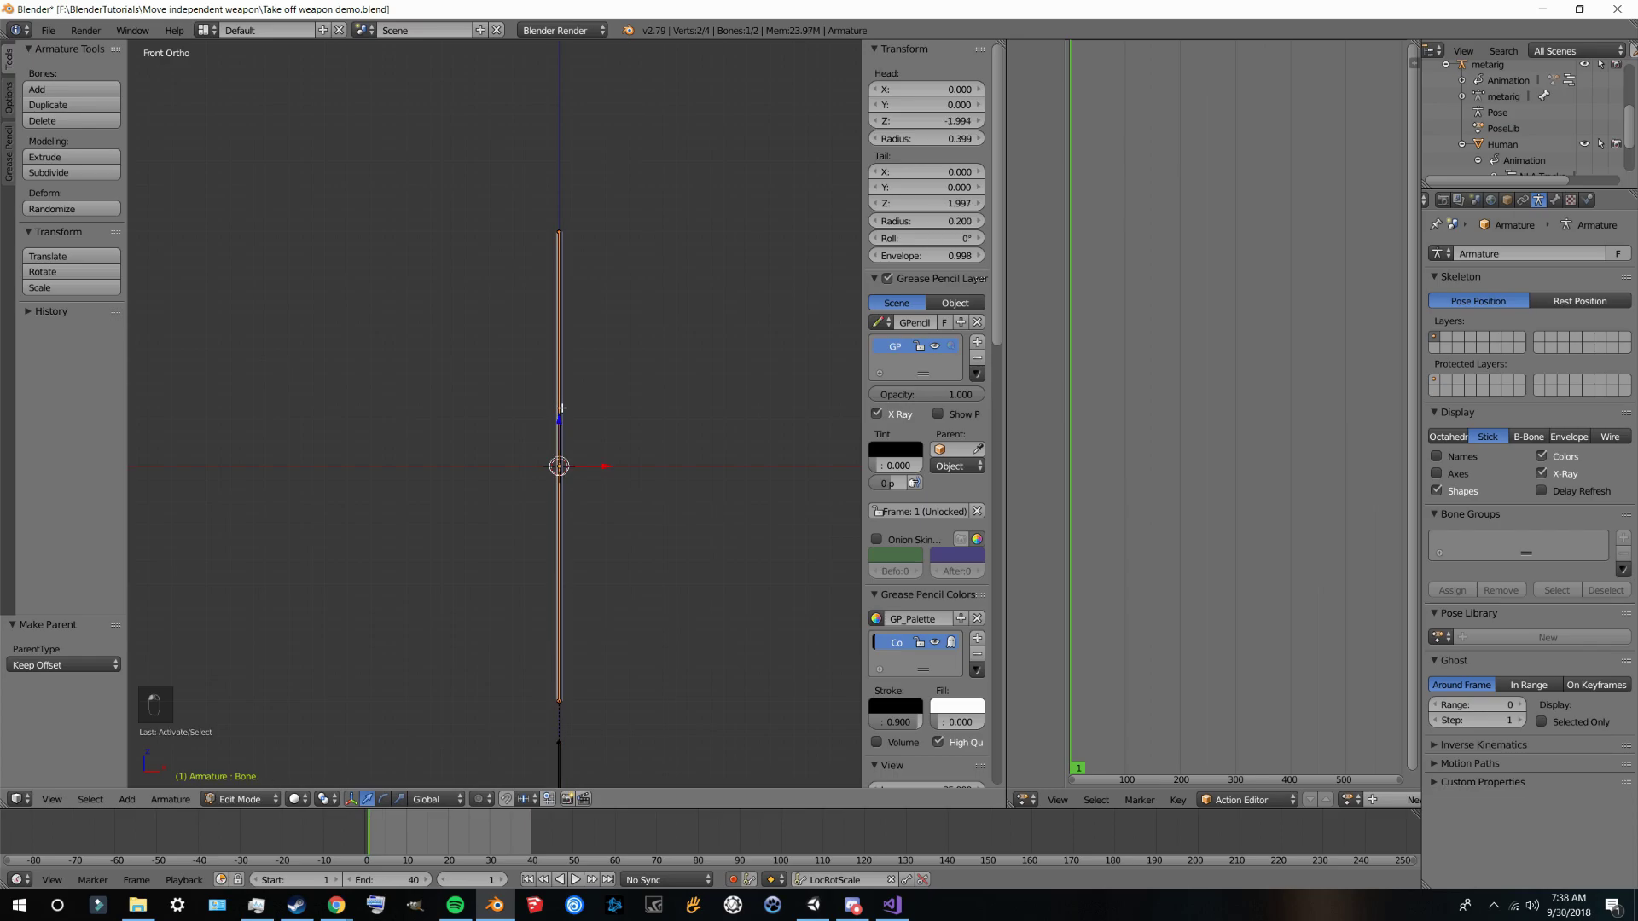
left_click(241, 799)
left_click(247, 745)
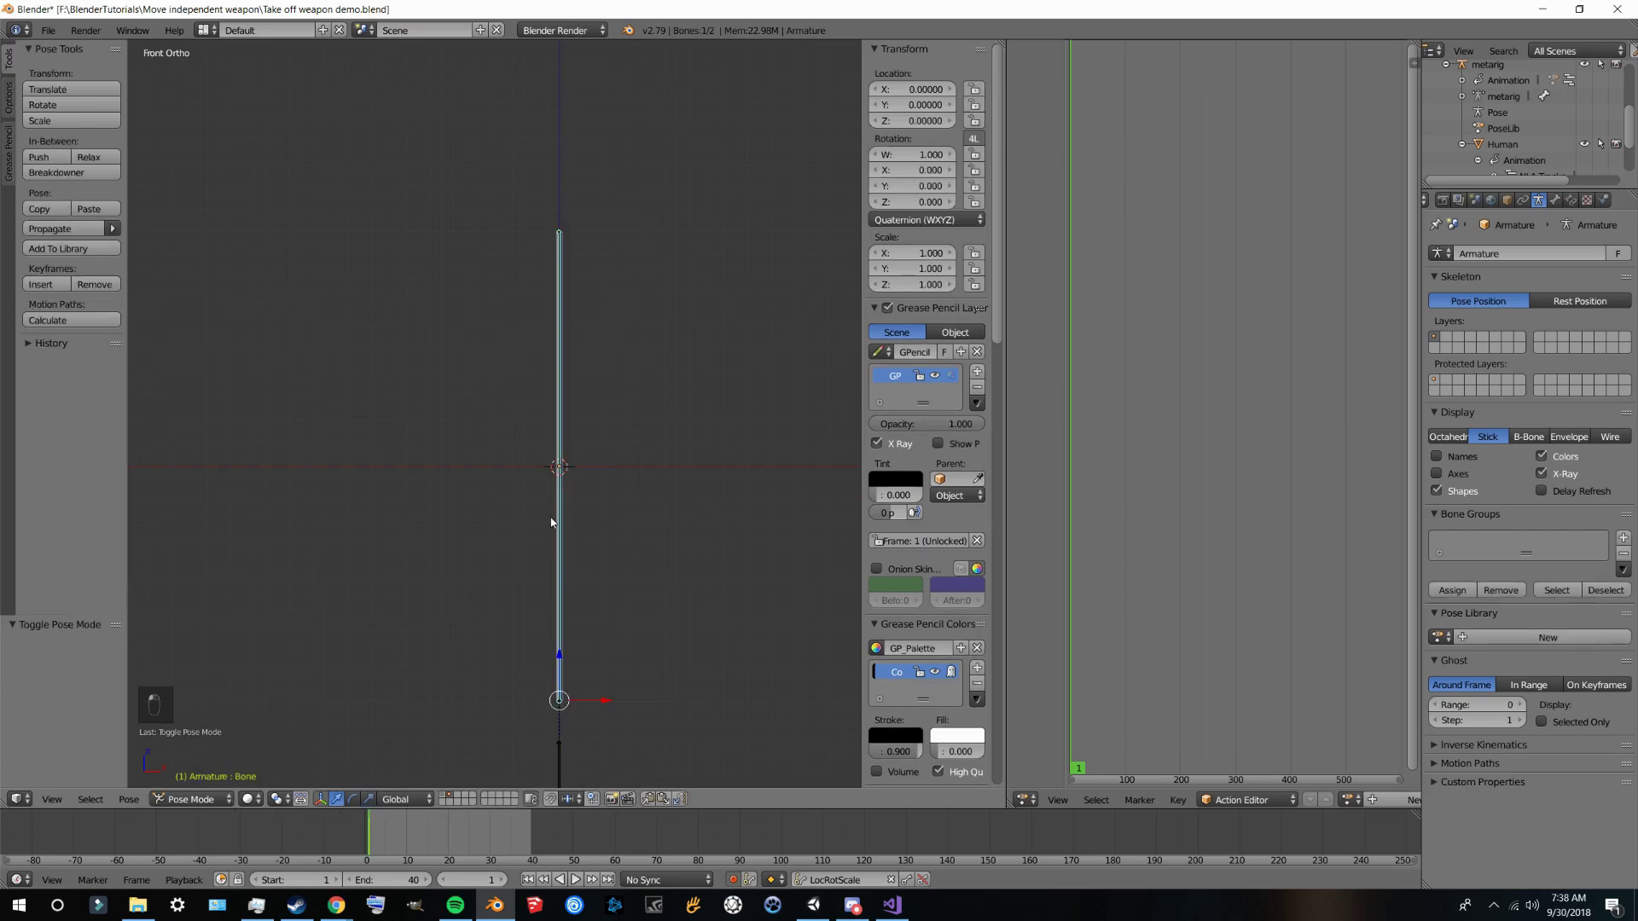
Step: Parent the cylinder to the armature's long rod bone with the Bone parent type
right_click(560, 516)
scroll(567, 519, "up", 5)
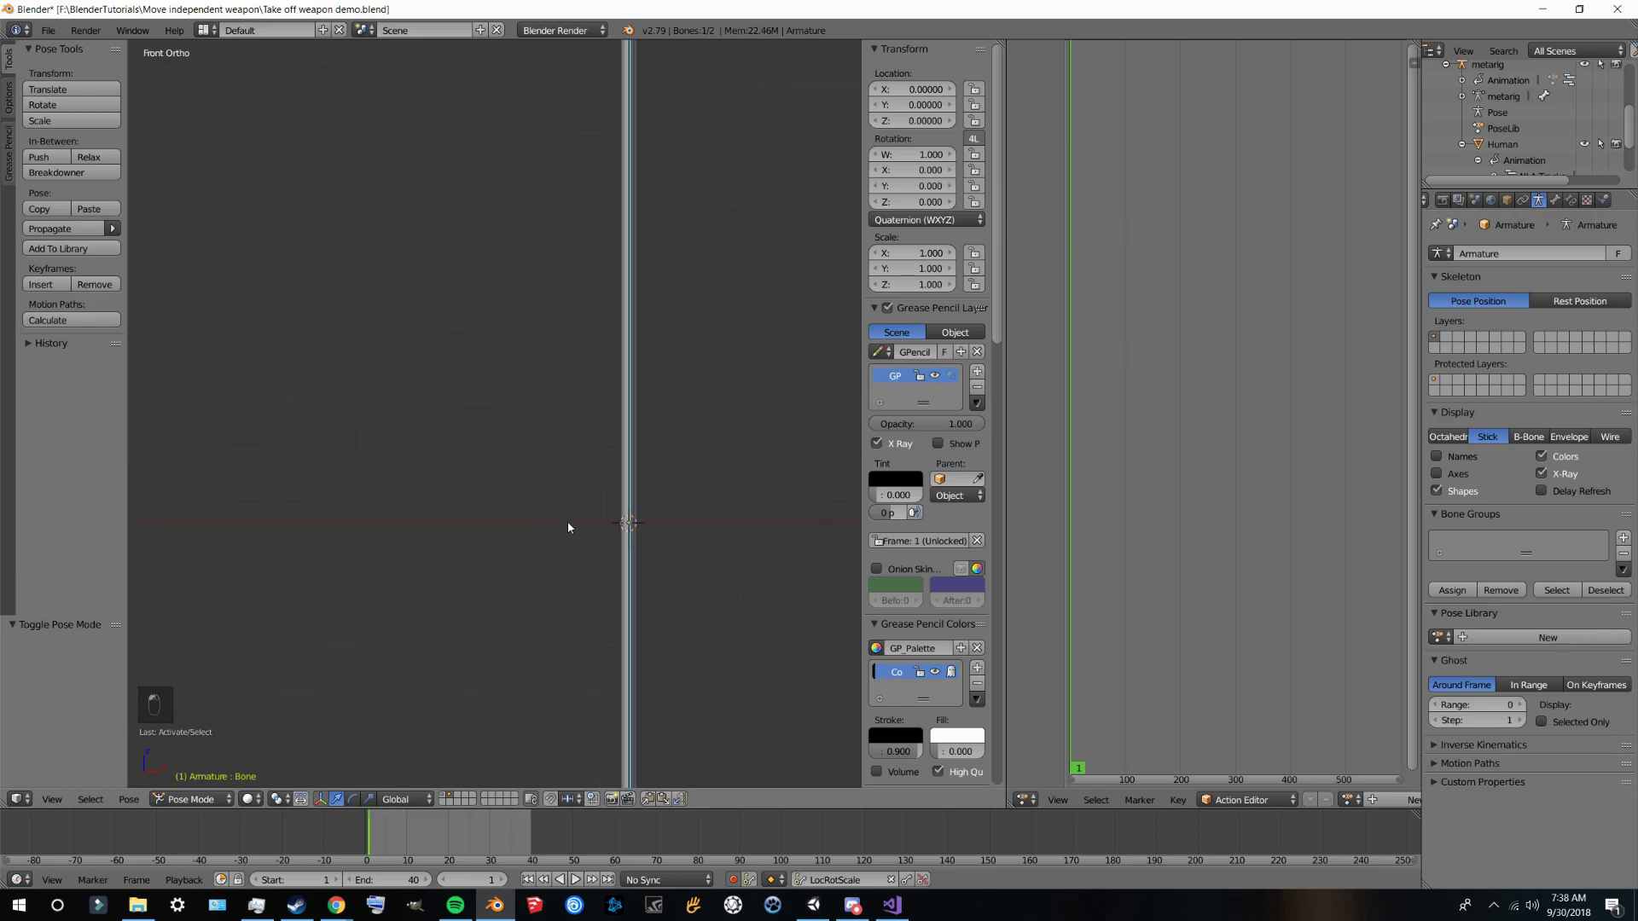
right_click(652, 527)
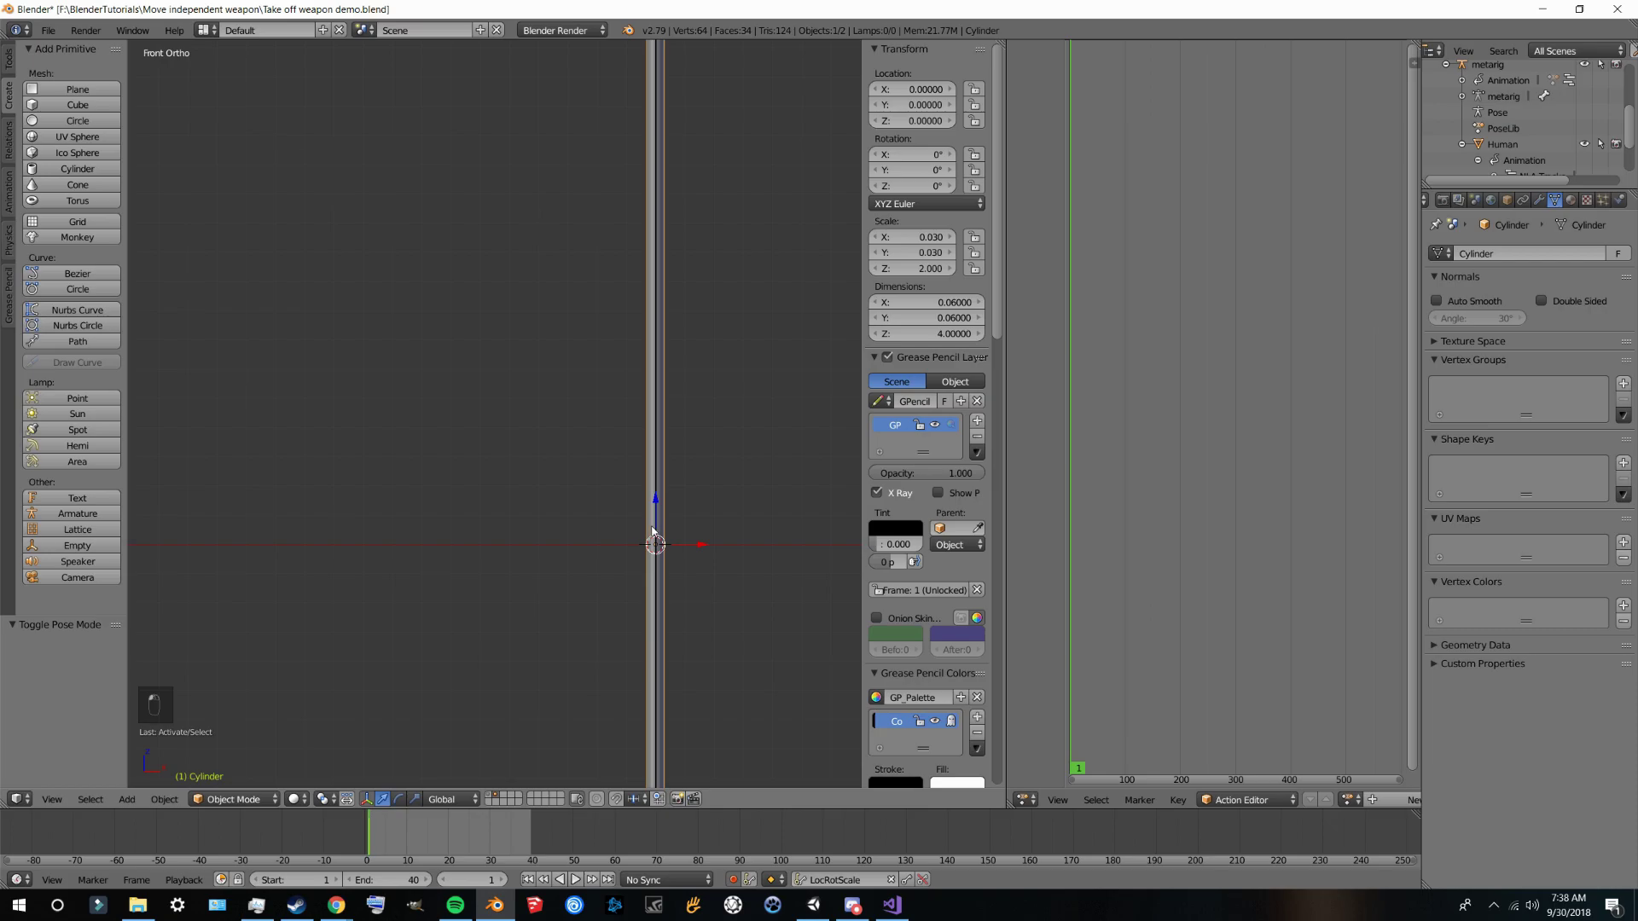
key("g")
left_click(656, 530)
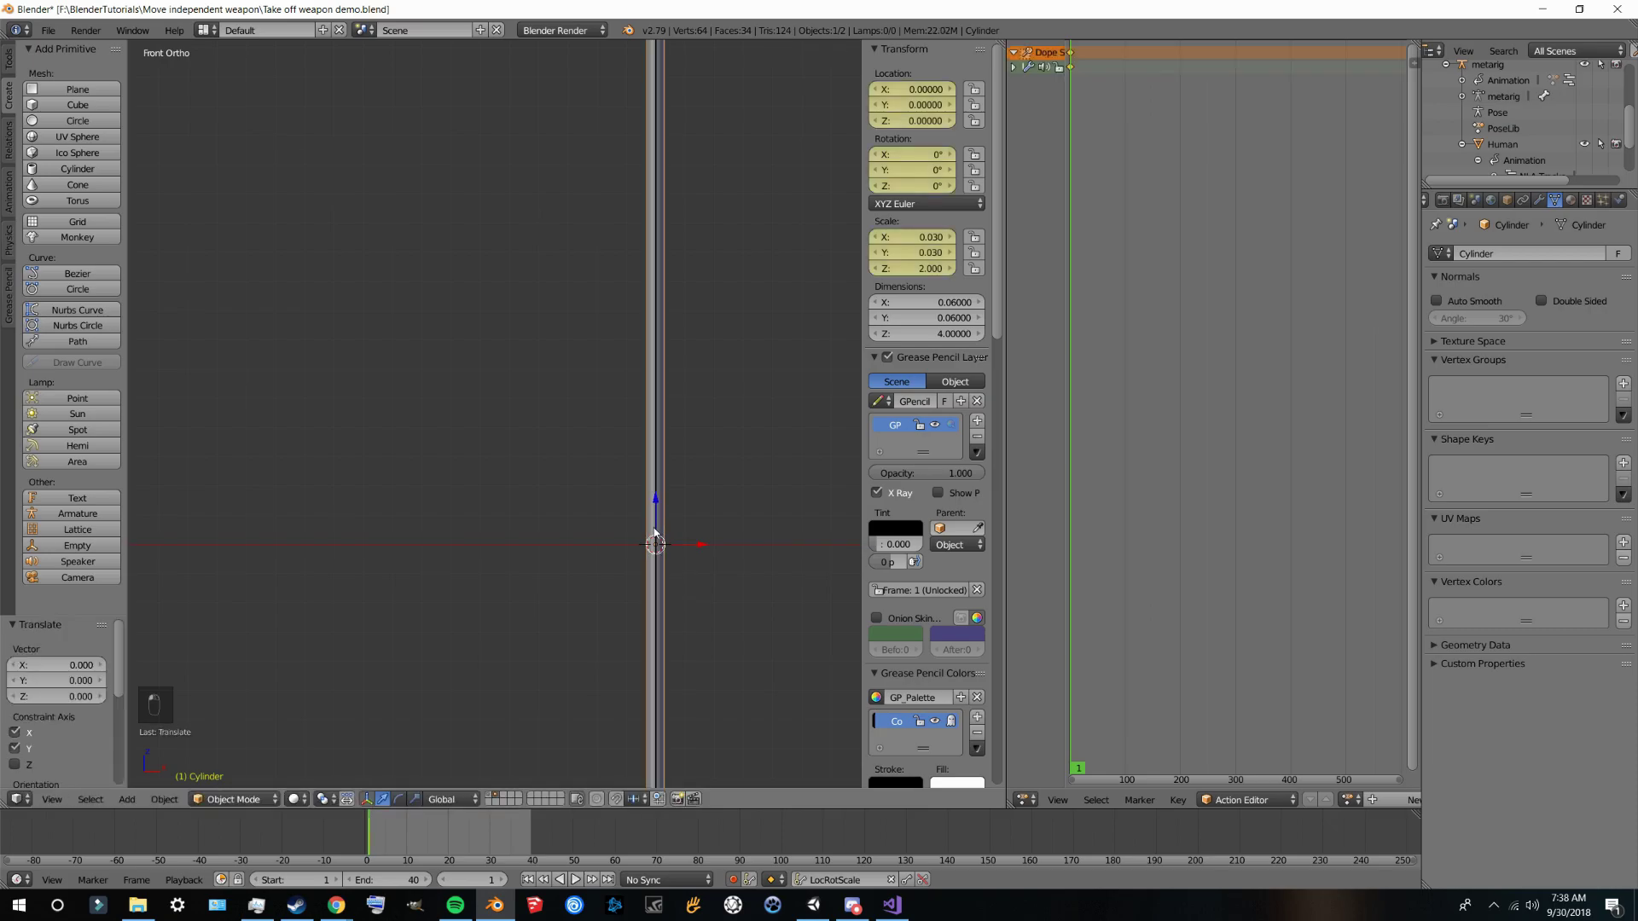
scroll(680, 554, "down", 6)
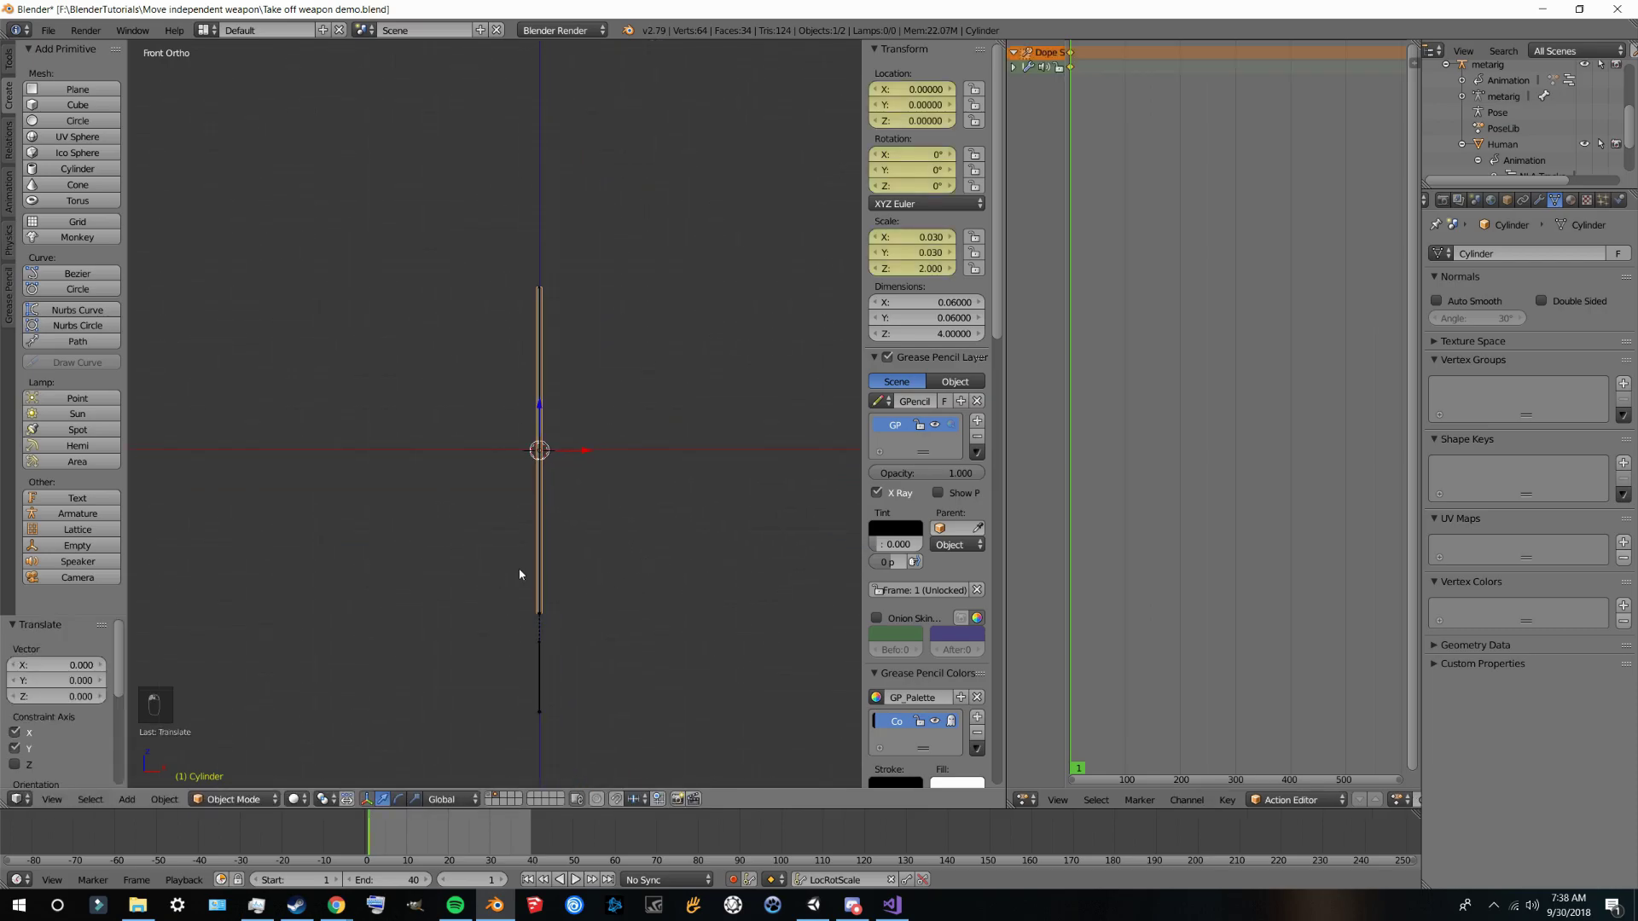
right_click(540, 574)
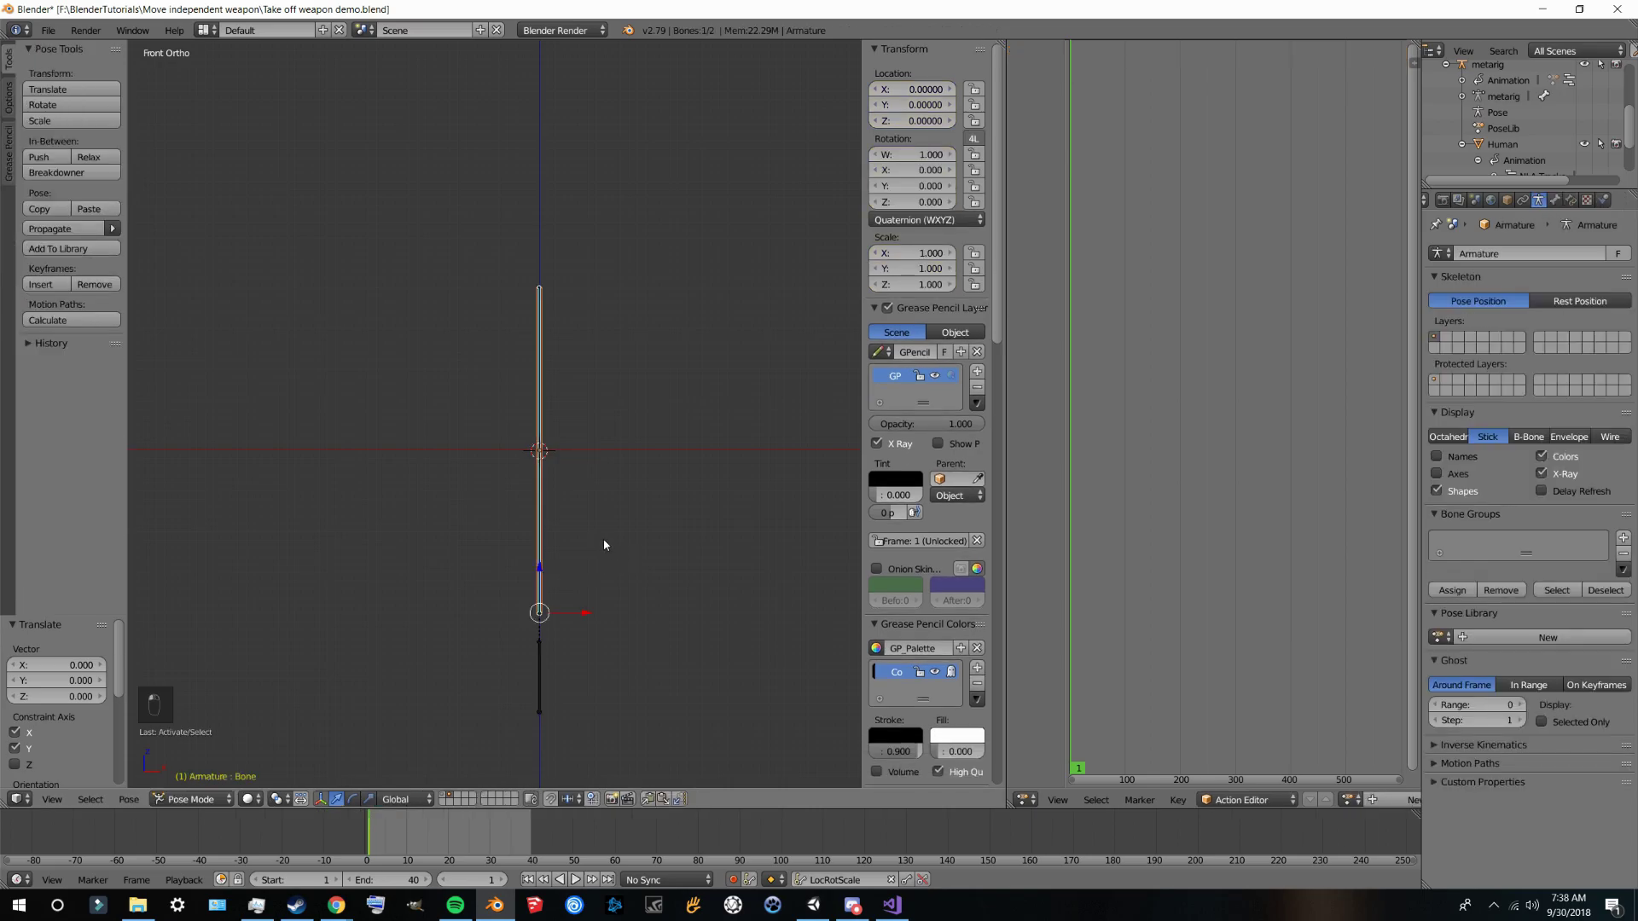
scroll(597, 545, "up", 1)
key("ctrl+p")
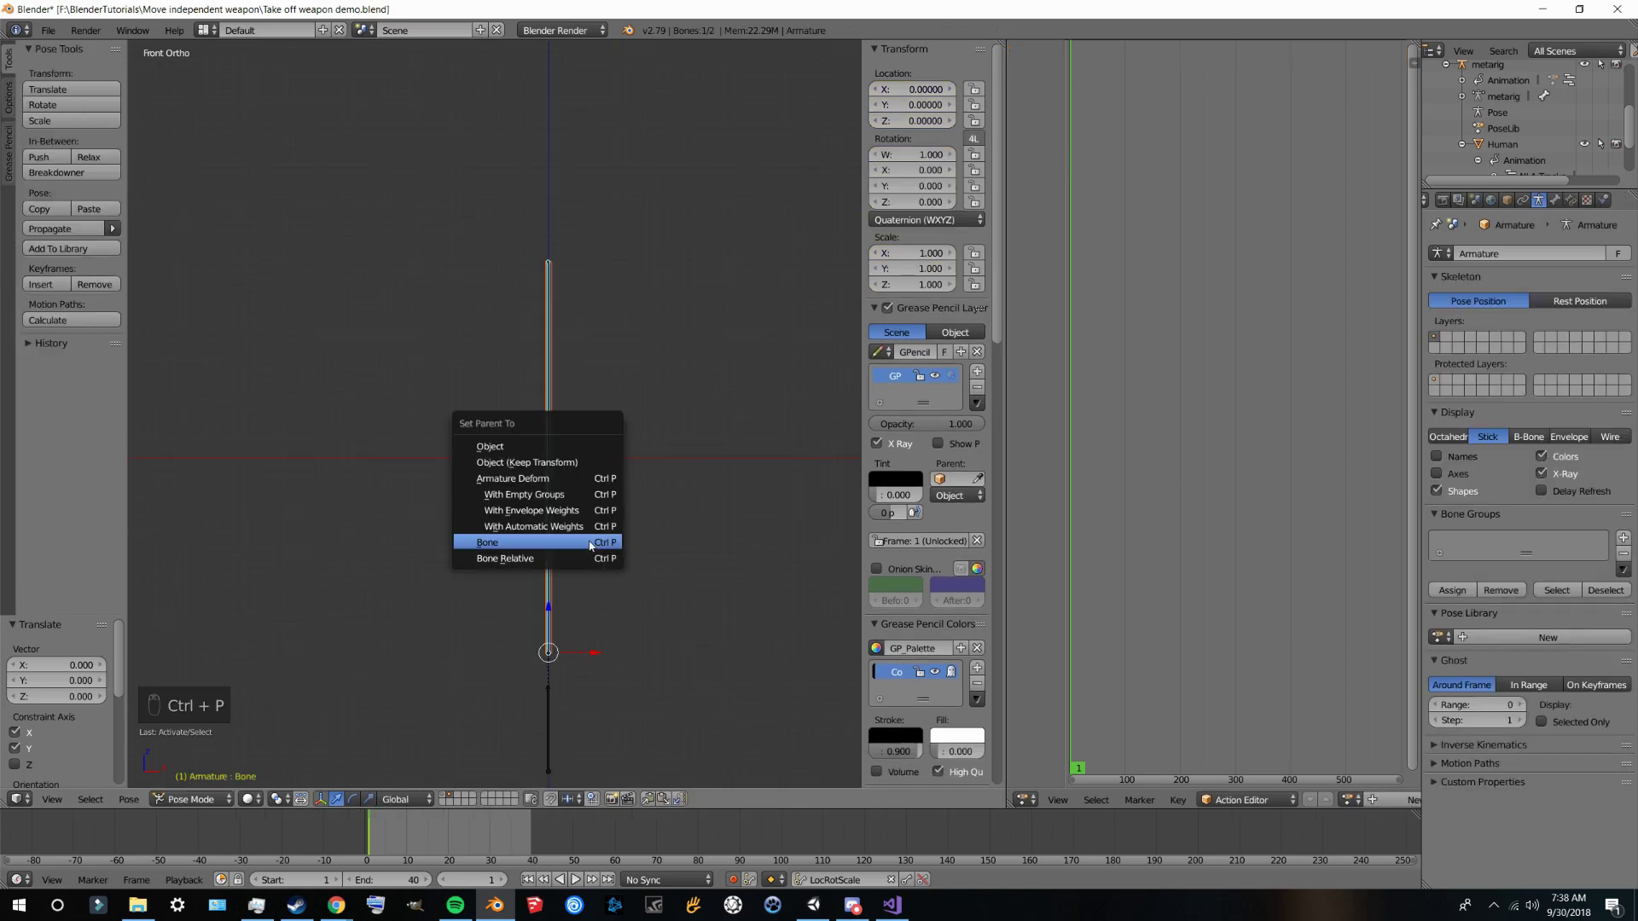
left_click(588, 545)
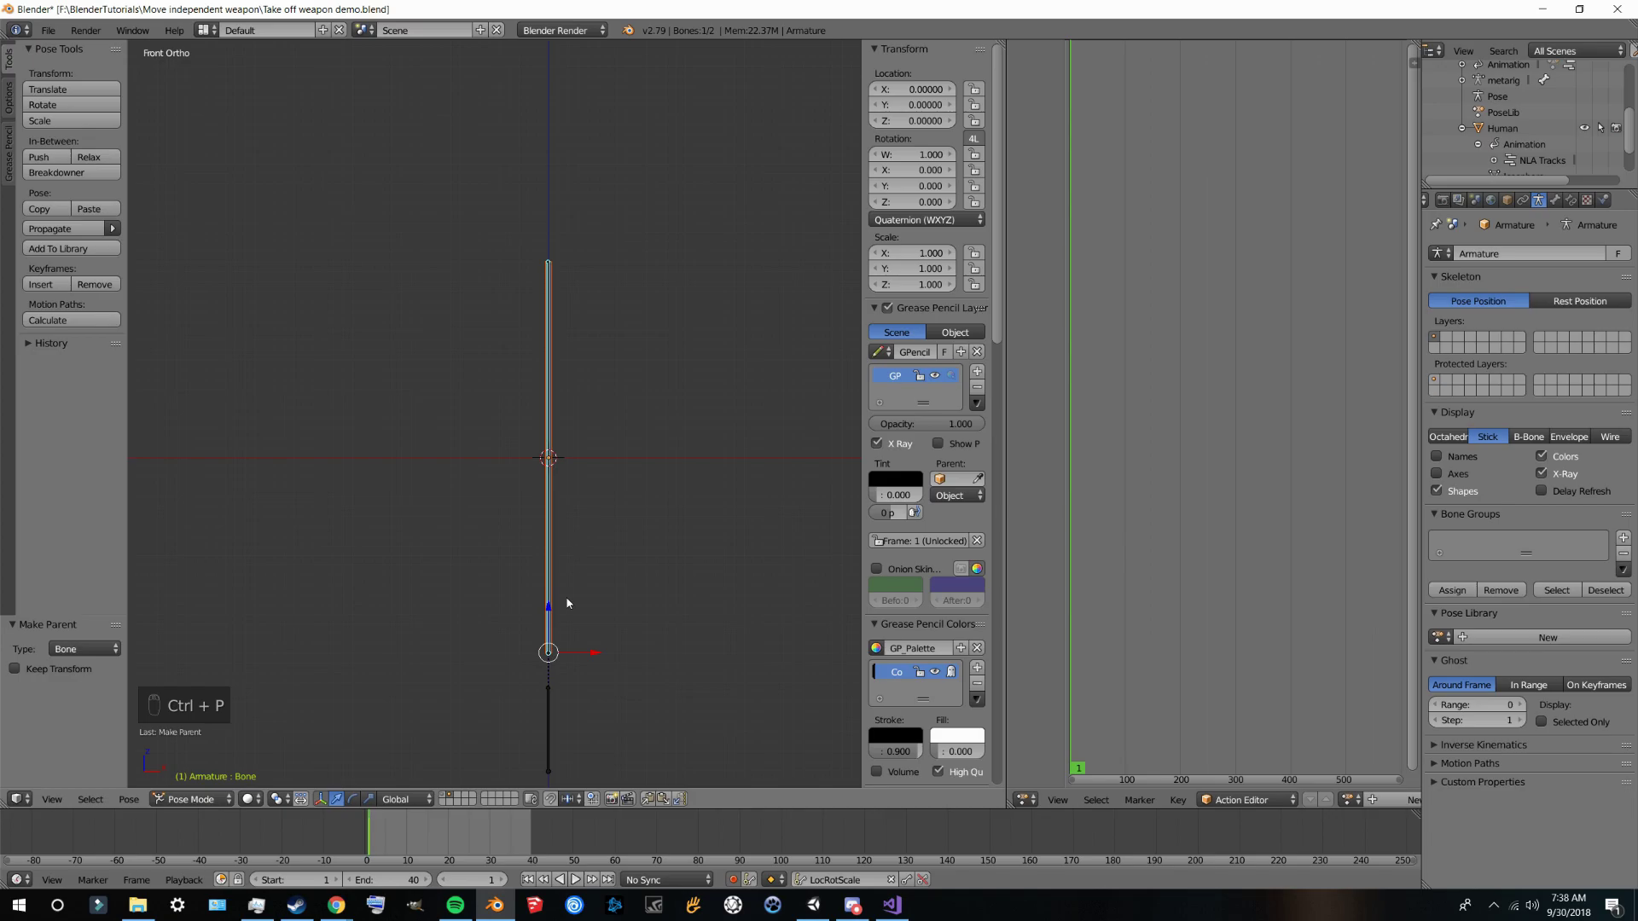
right_click(548, 576)
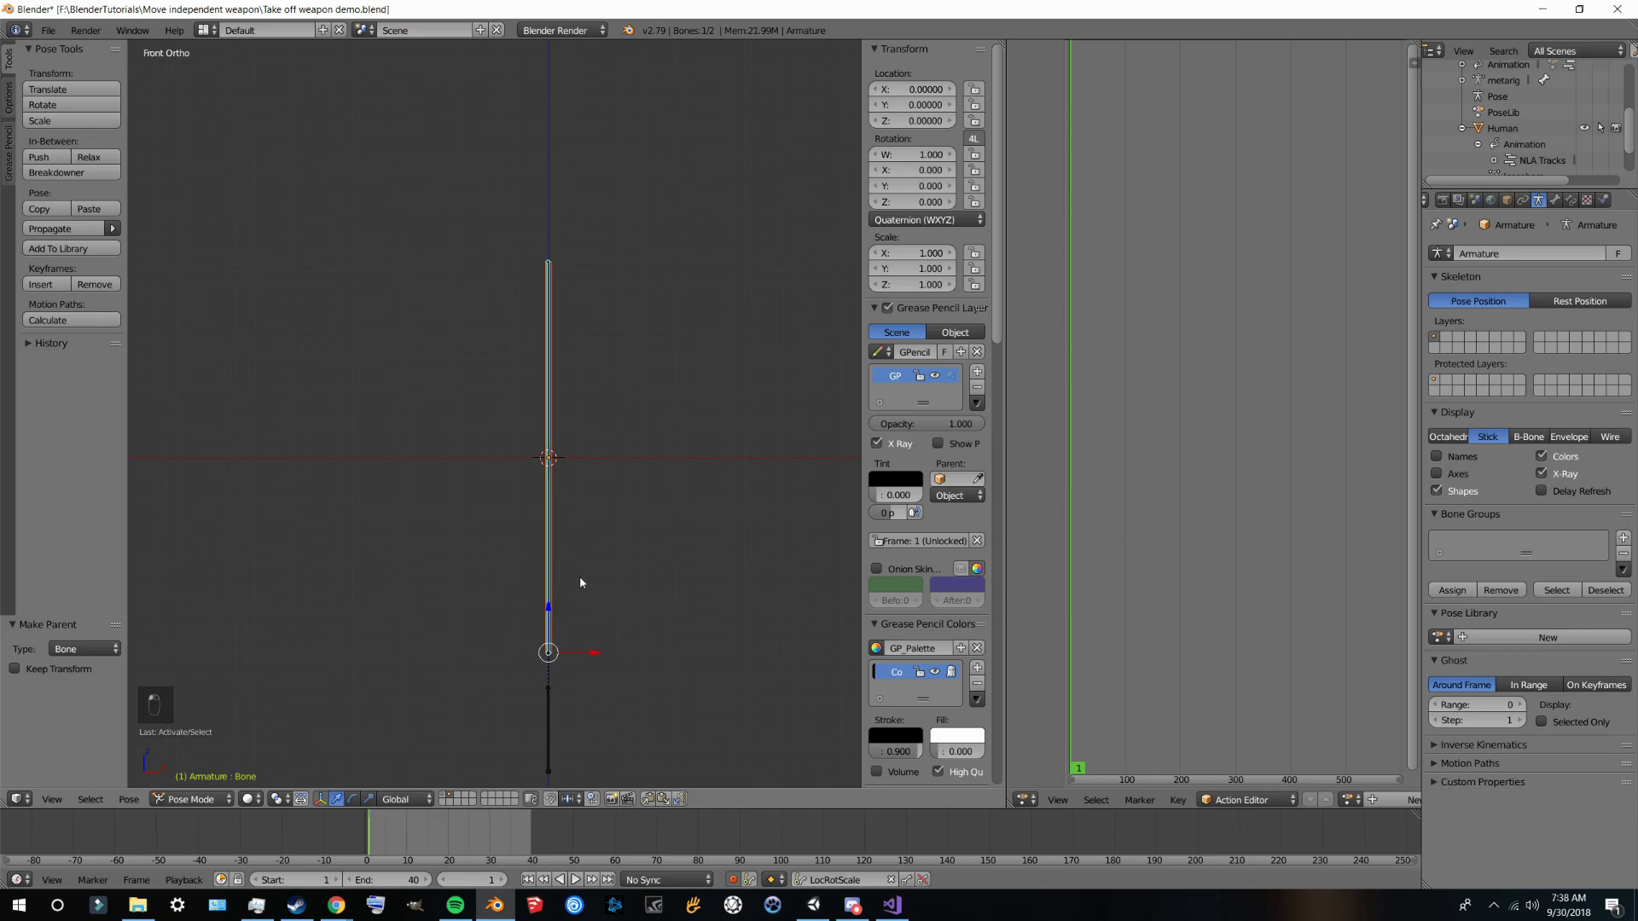
Step: Reselect the cylinder and the armature in Object Mode, return to Pose Mode, and try rotating the long rod bone
left_click(209, 794)
left_click(232, 778)
right_click(549, 595)
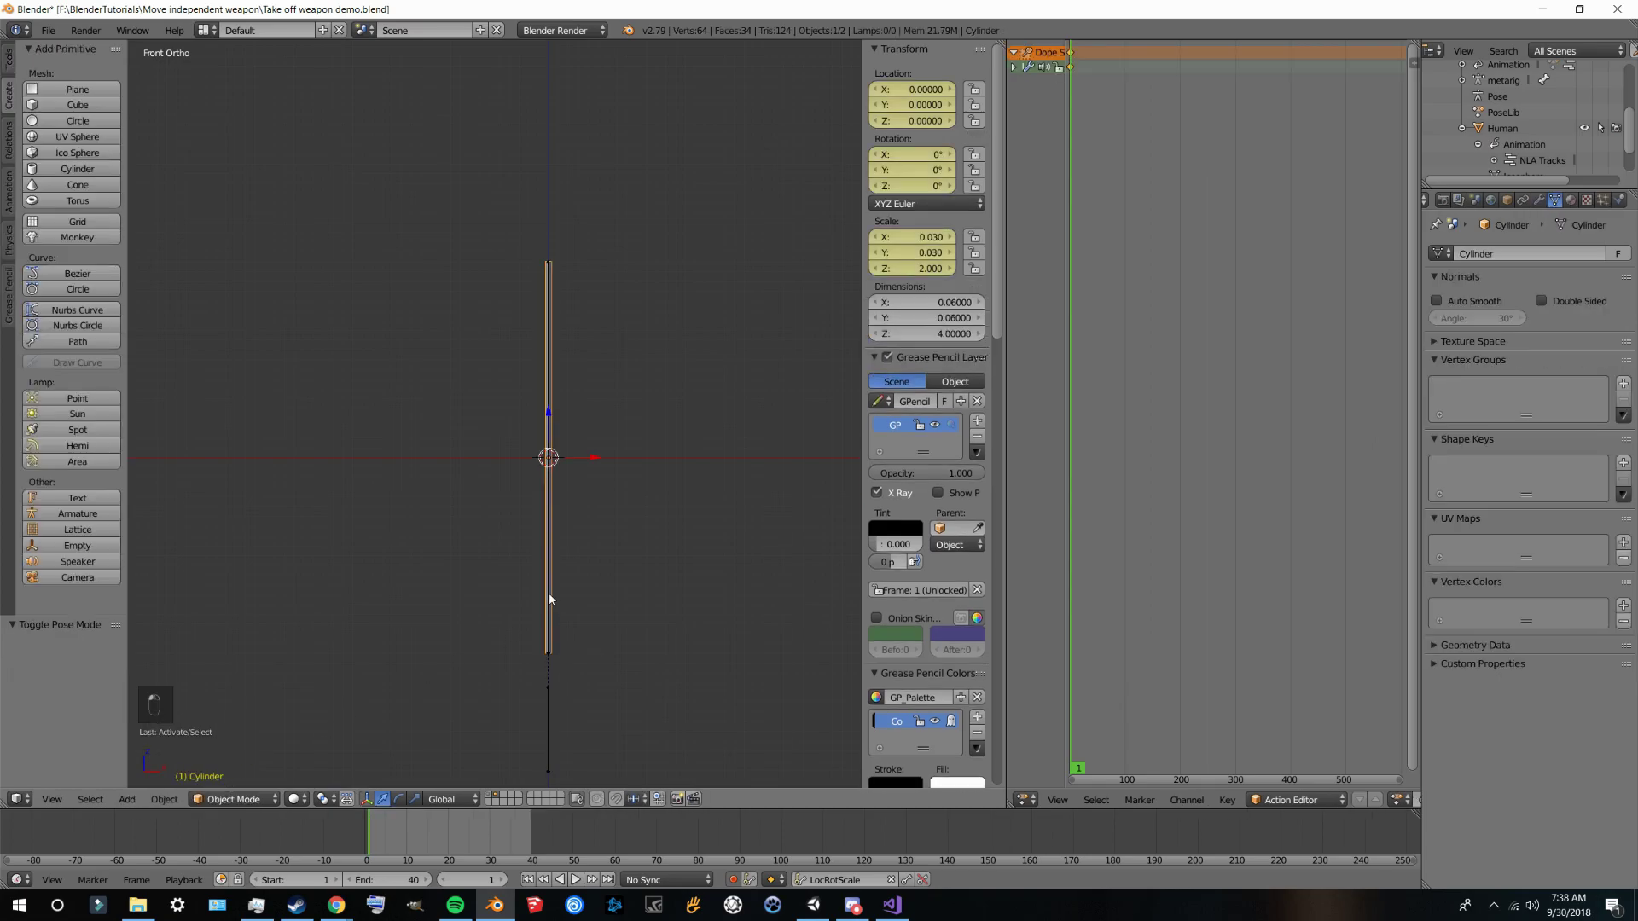
left_click(233, 798)
right_click(548, 714)
left_click(233, 798)
left_click(232, 749)
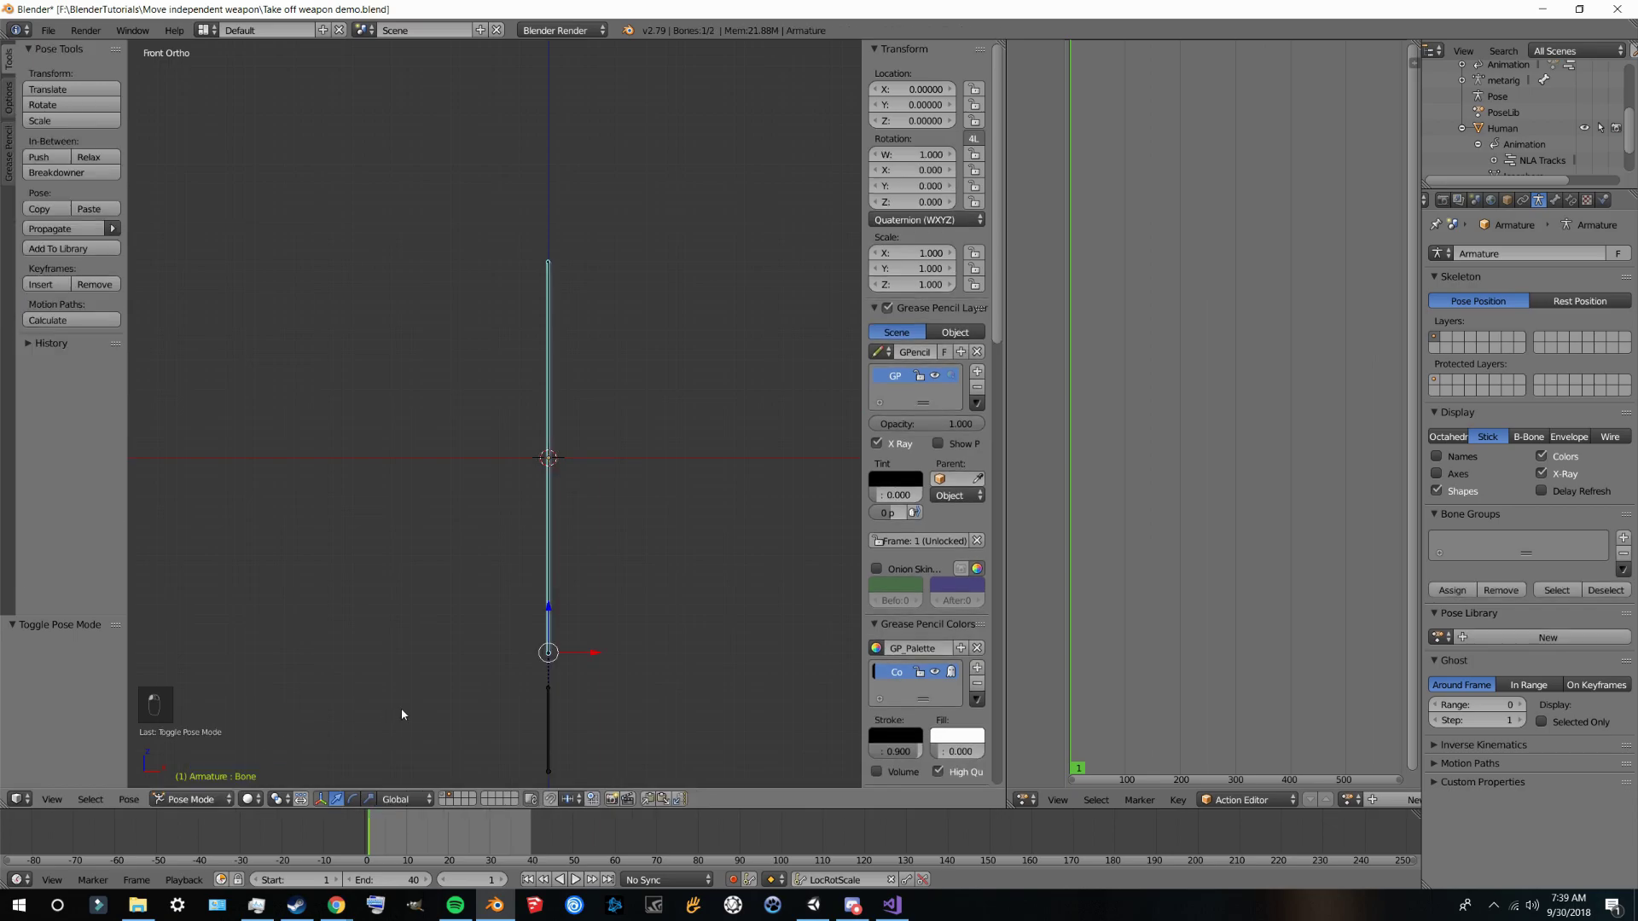
key("r")
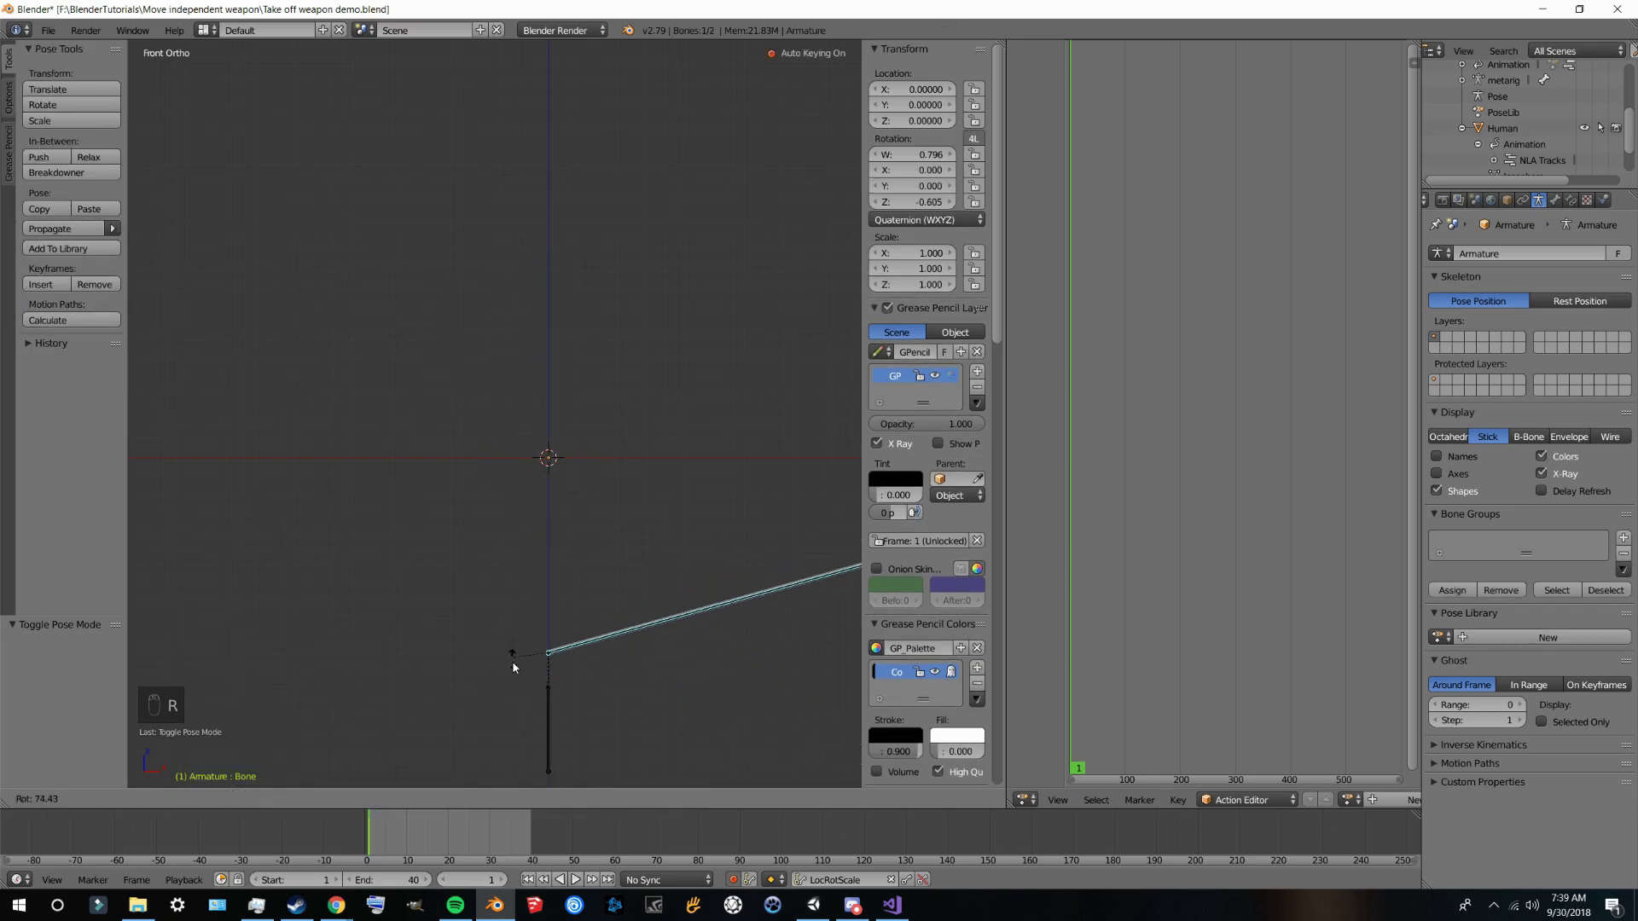
key("Escape")
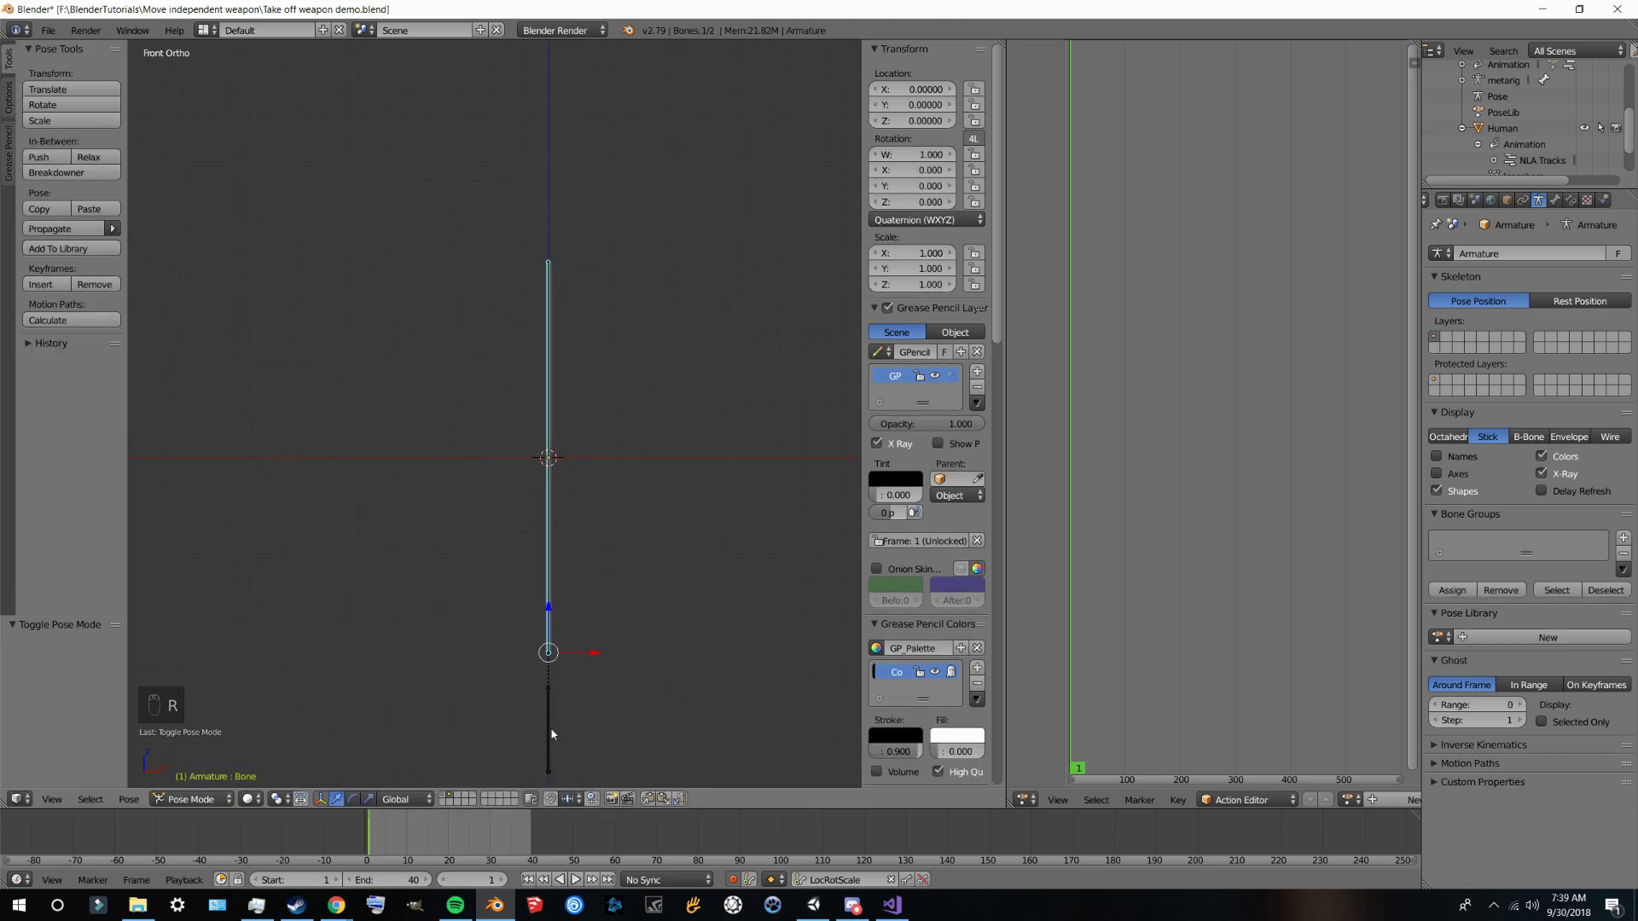
Step: Try moving the small lower bone 0.131 up along Z and undo the move
right_click(552, 734)
left_click_drag(554, 730, 553, 719)
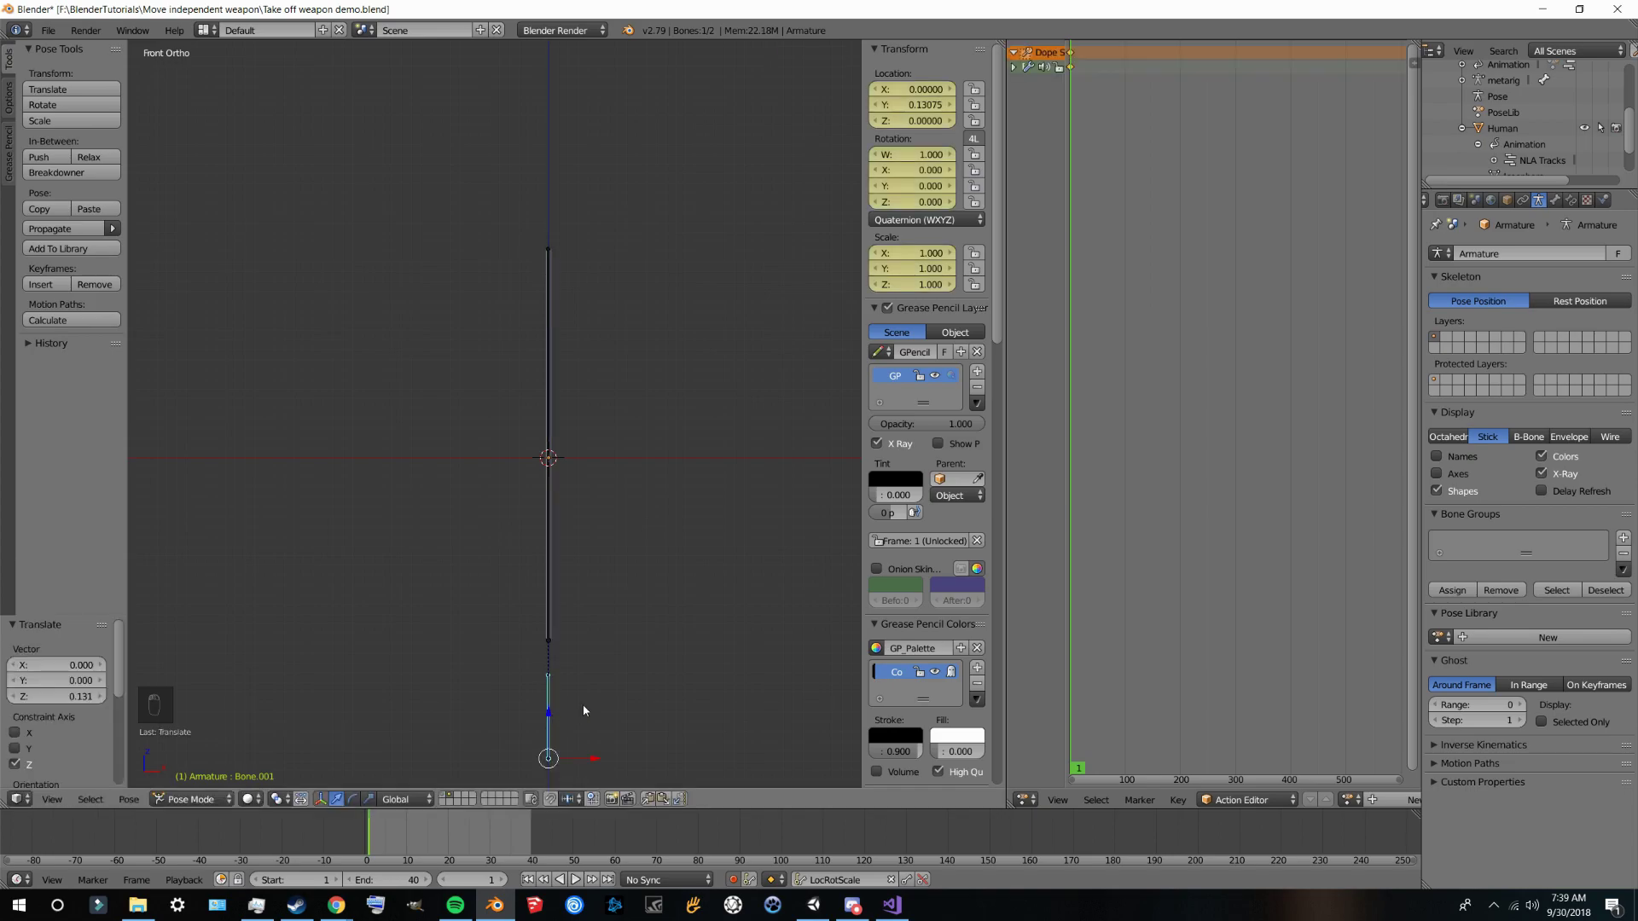
key("ctrl+z")
Step: Switch the armature to Edit Mode and rename the small lower bone StickRoot
middle_click_drag(582, 704, 456, 678)
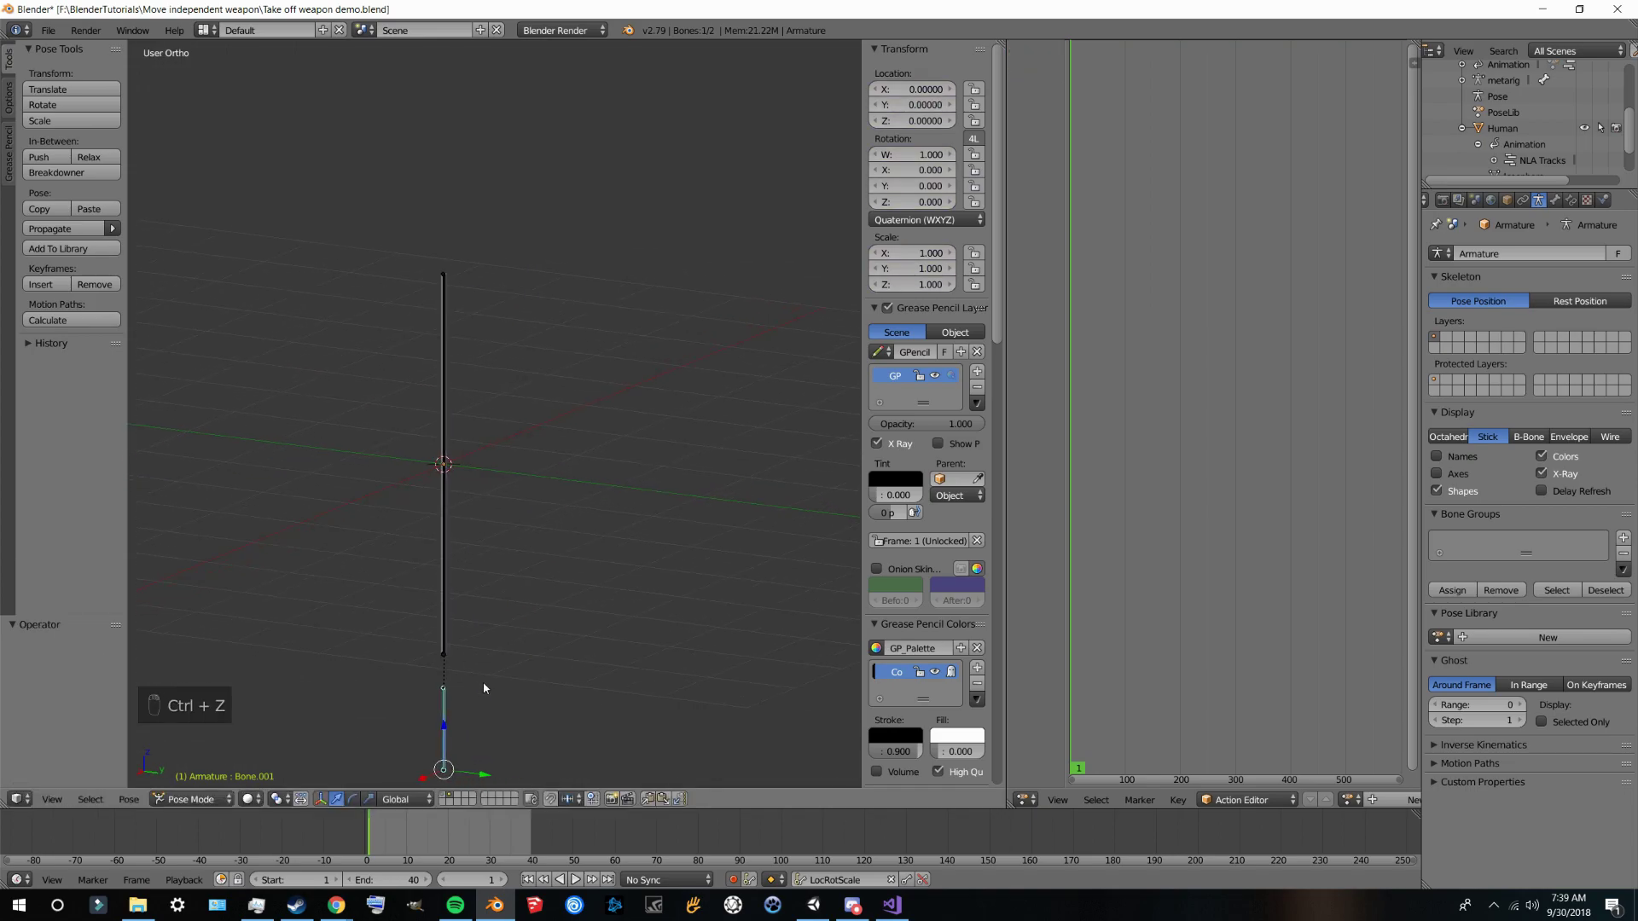
key("Tab")
scroll(920, 632, "down", 6)
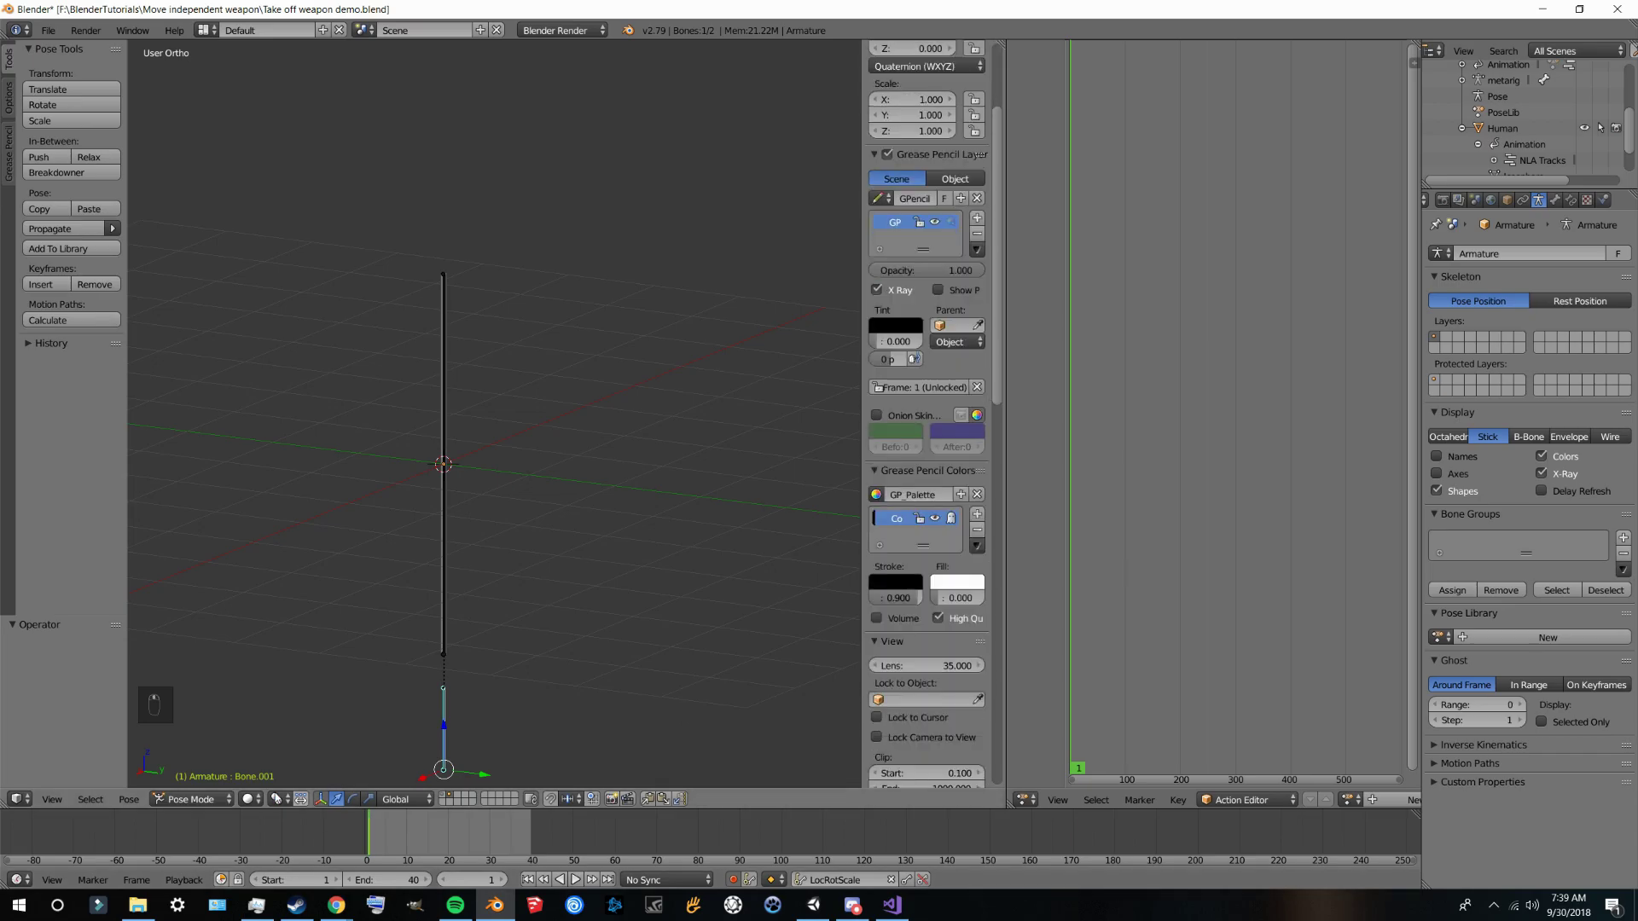
scroll(893, 631, "down", 10)
left_click(949, 564)
type("S")
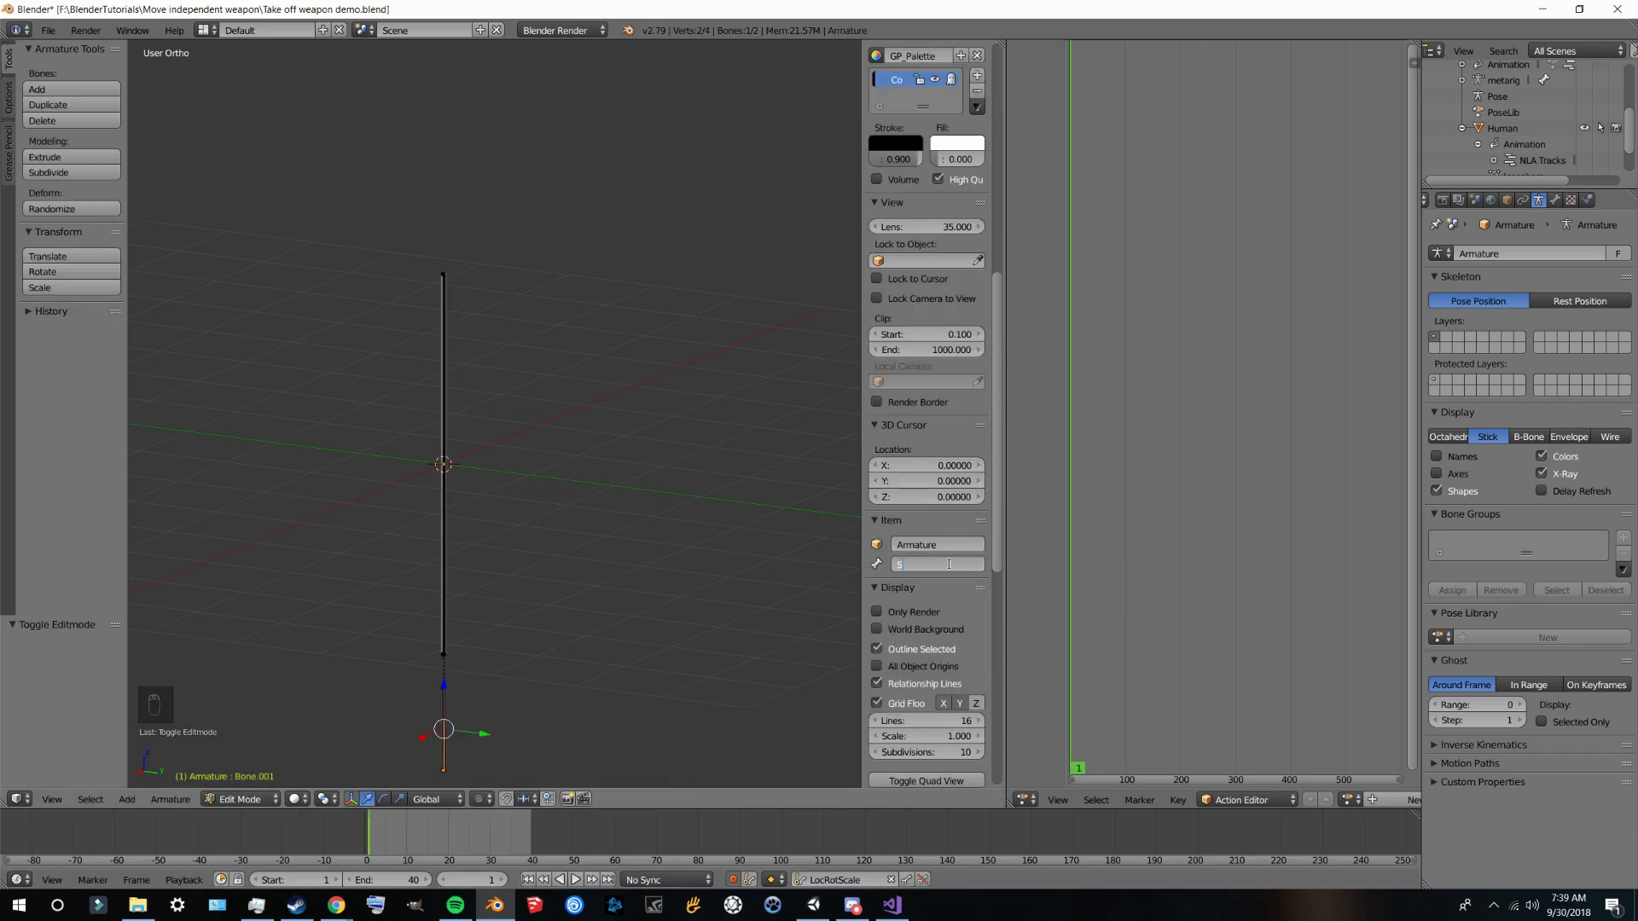
type("tickIK")
key("Return")
Step: Rename the long rod bone StickHandle
right_click(446, 559)
left_click(919, 562)
type("StickHandle")
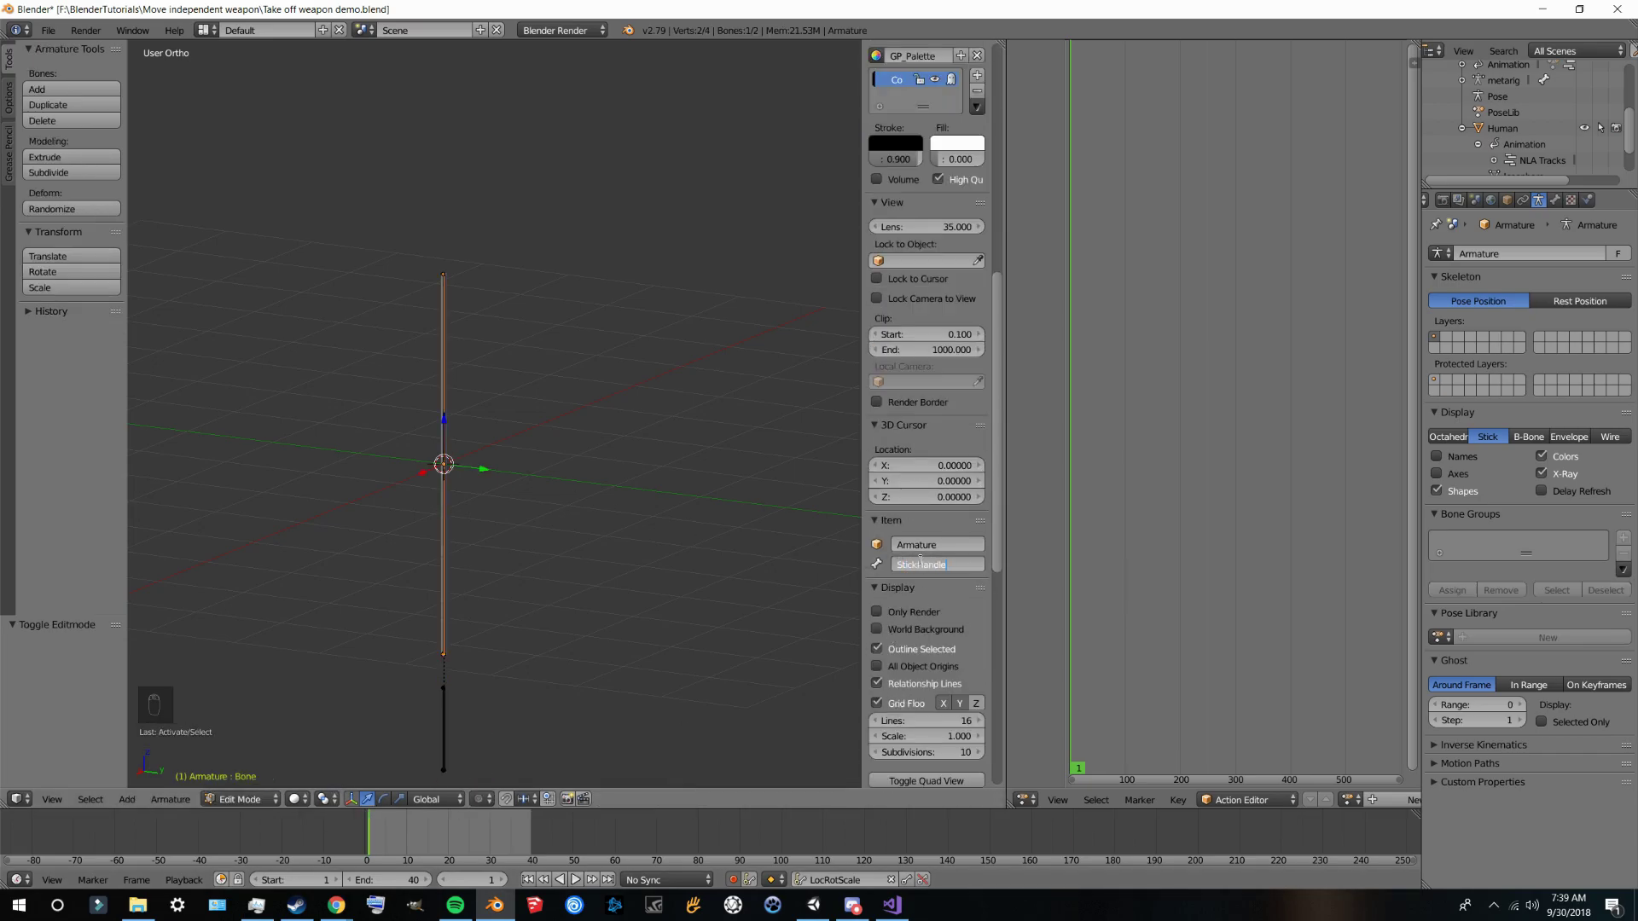
key("Escape")
left_click(920, 564)
type("StickHandle")
key("Return")
Step: Return the armature to Object Mode and show the human character's layer together with the weapon's layer
mouse_move(348, 478)
middle_mouse_down()
mouse_move(402, 519)
mouse_move(347, 494)
middle_mouse_up()
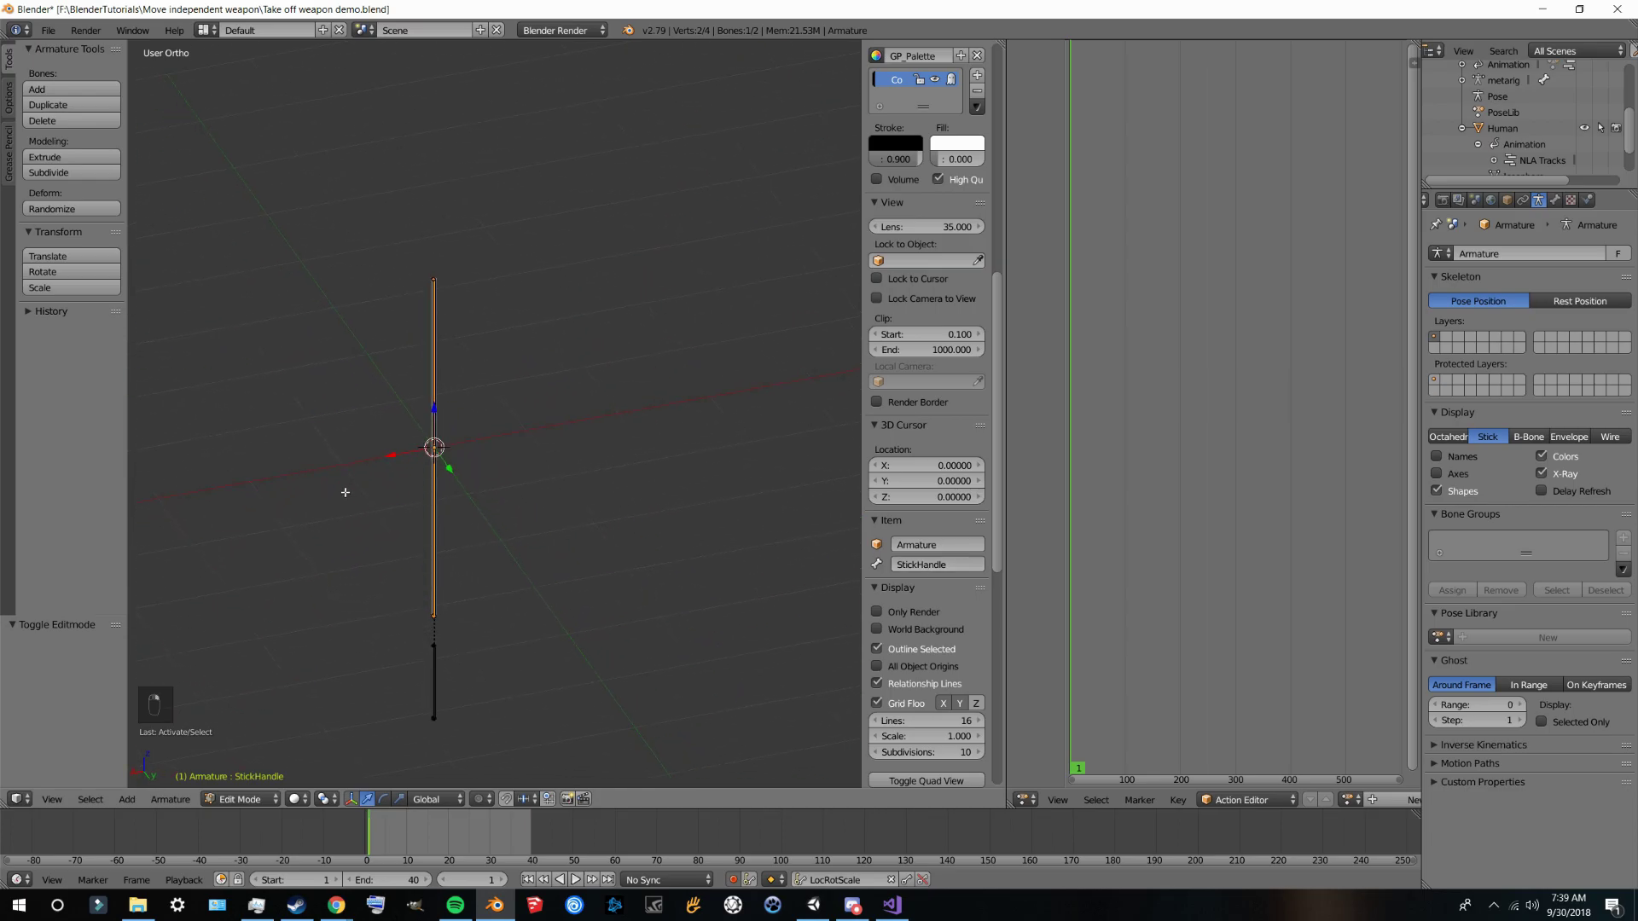
key("KP_5")
middle_click_drag(540, 479, 348, 480)
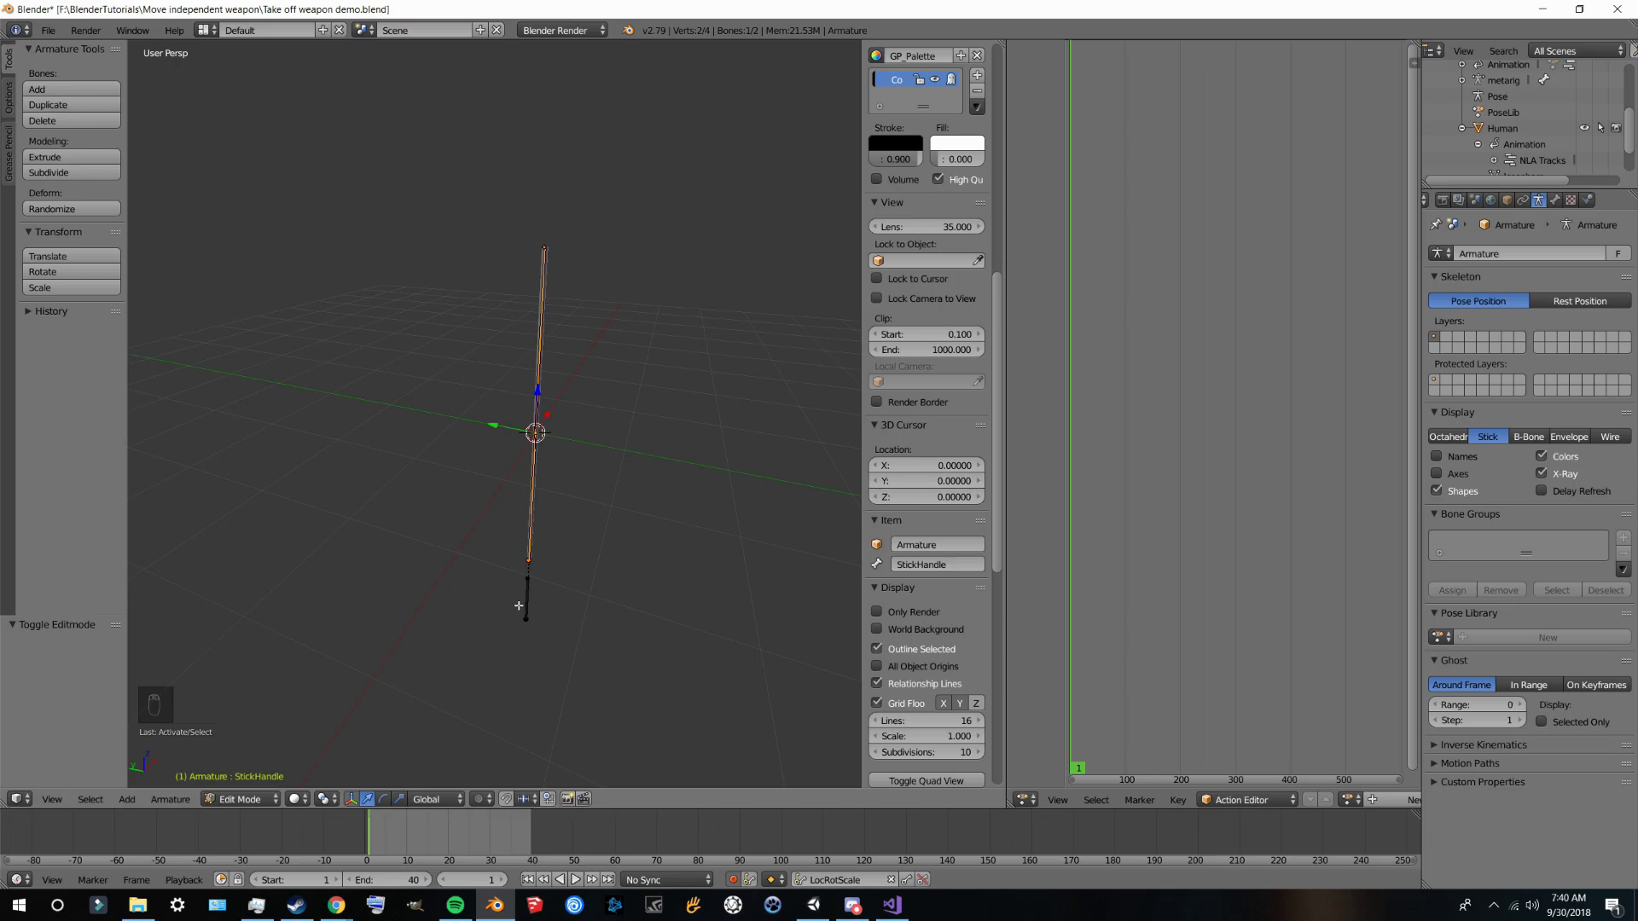
left_click(256, 799)
left_click(256, 778)
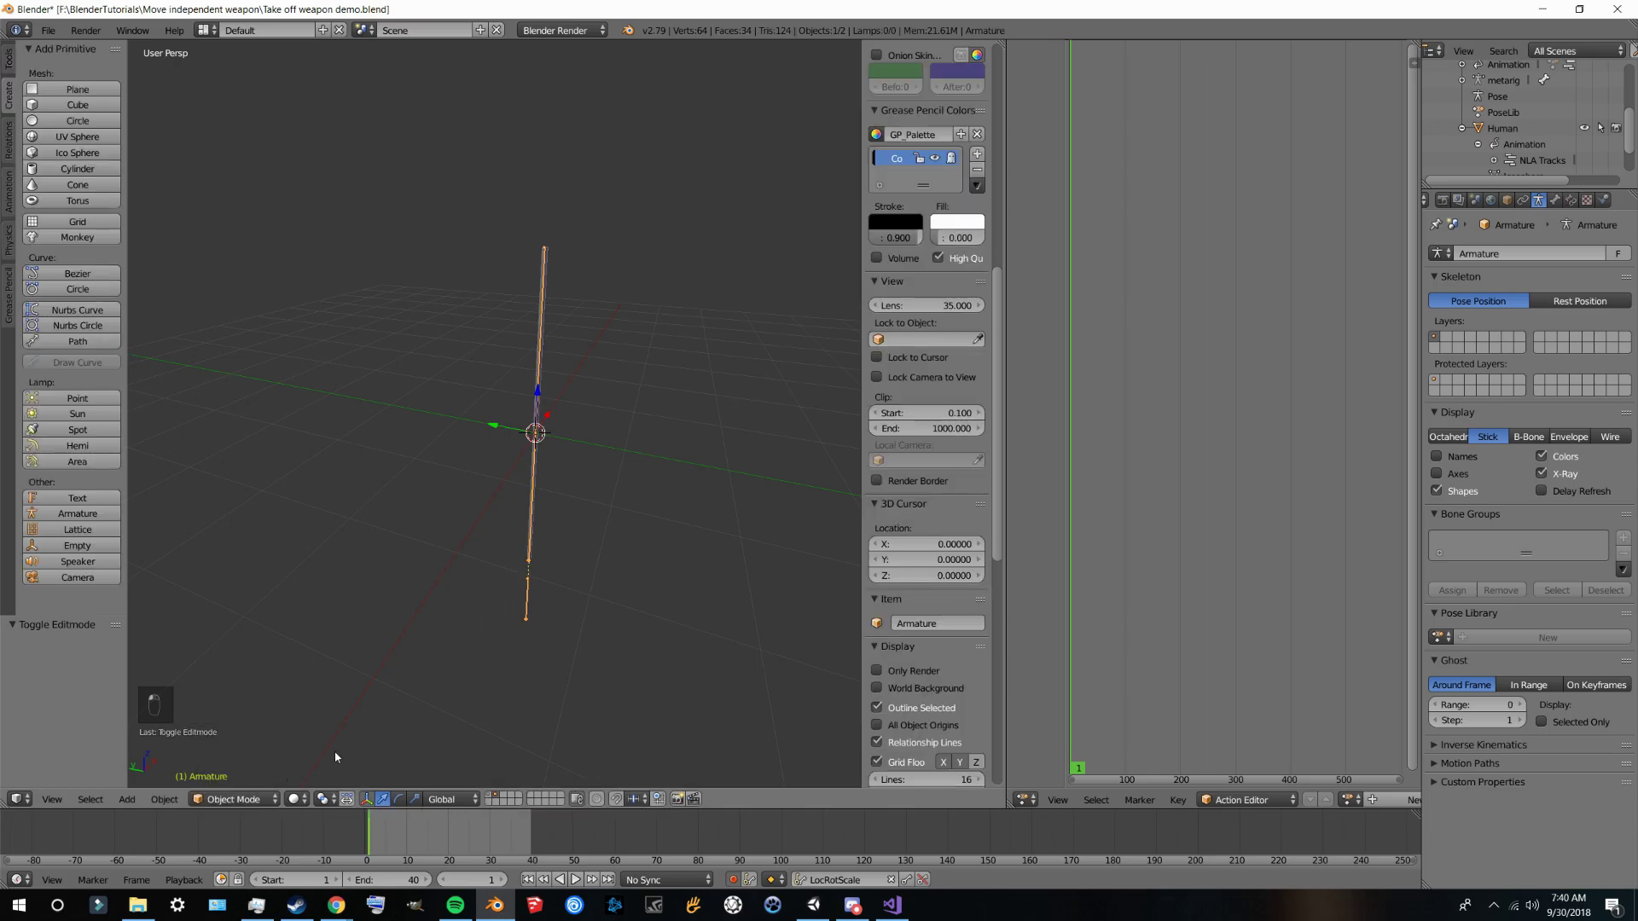
left_click(491, 798, "shift")
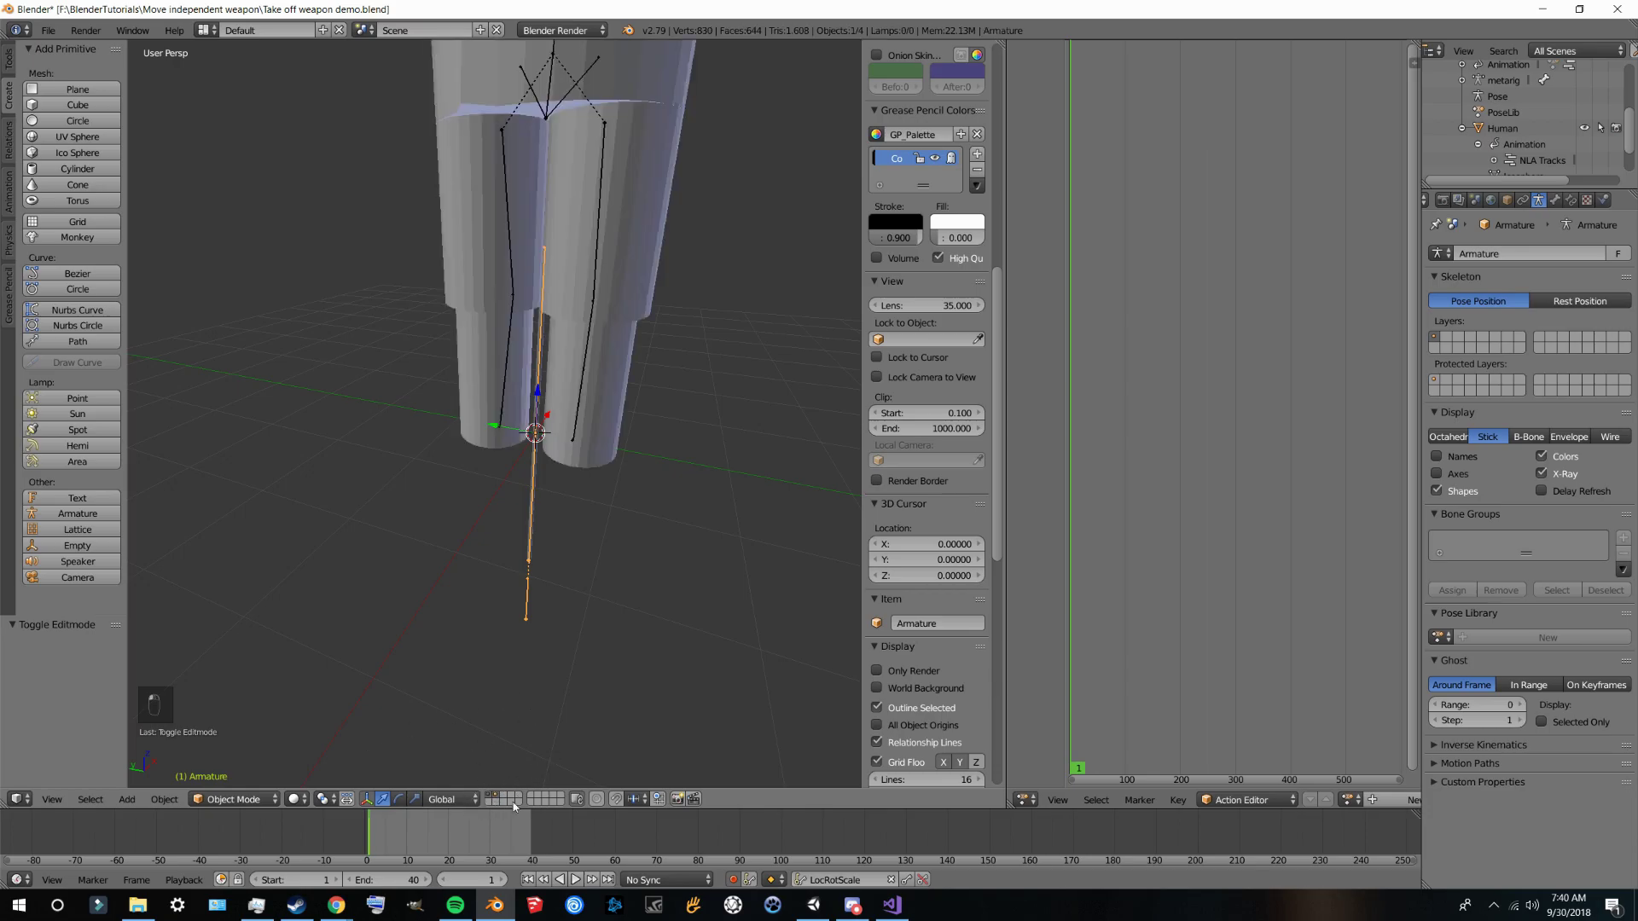
scroll(491, 664, "down", 3)
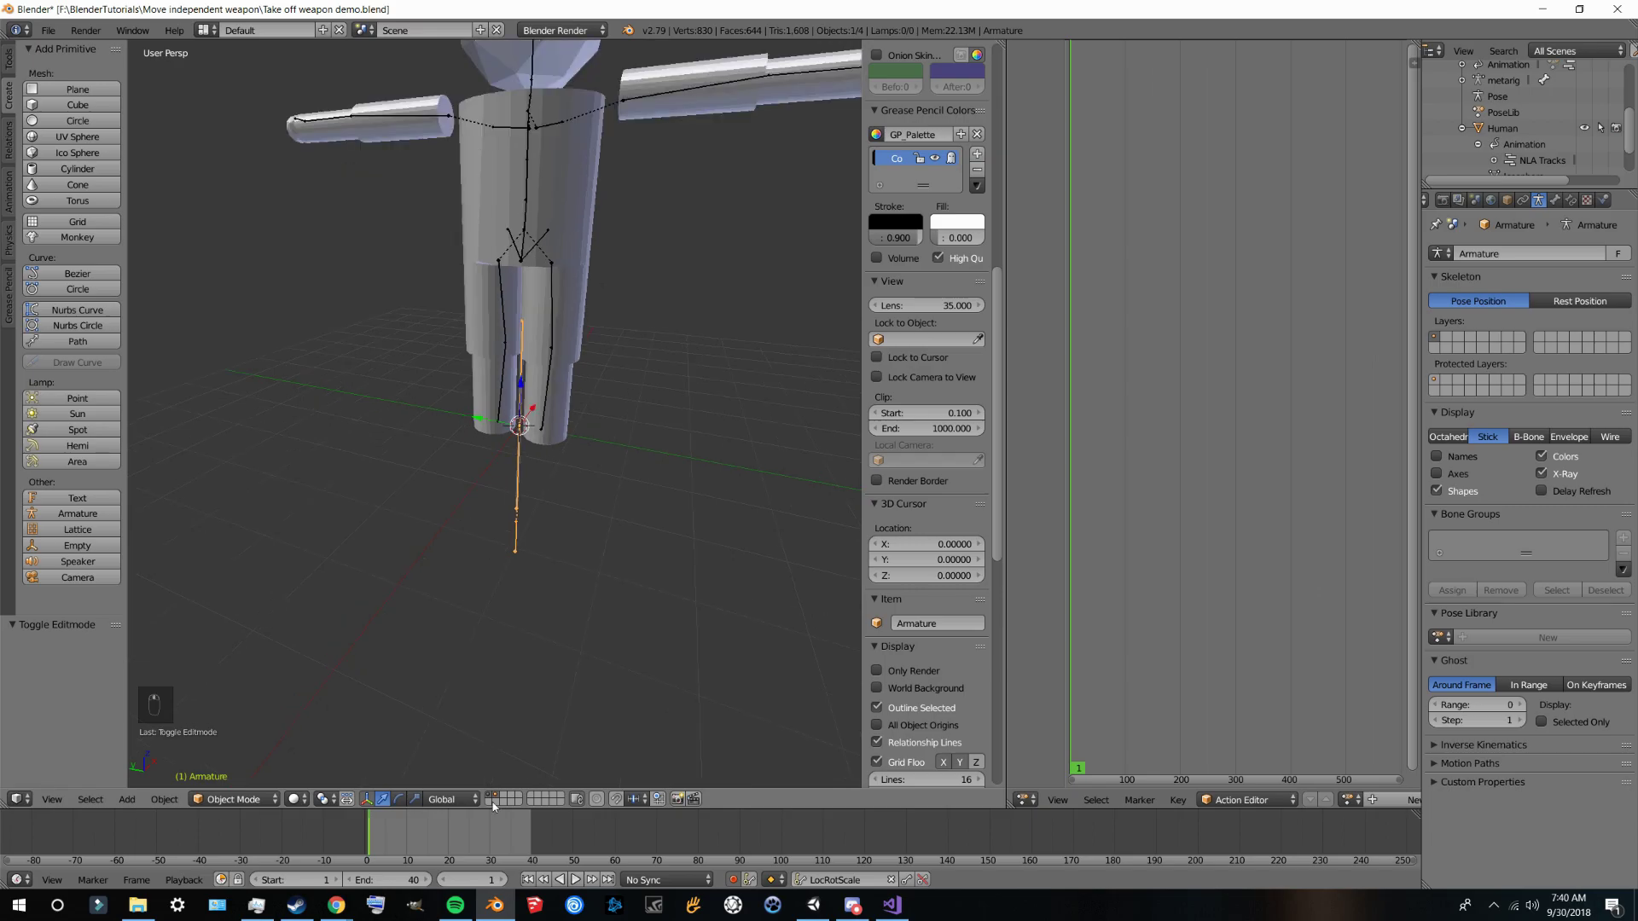
middle_click_drag(488, 649, 499, 564)
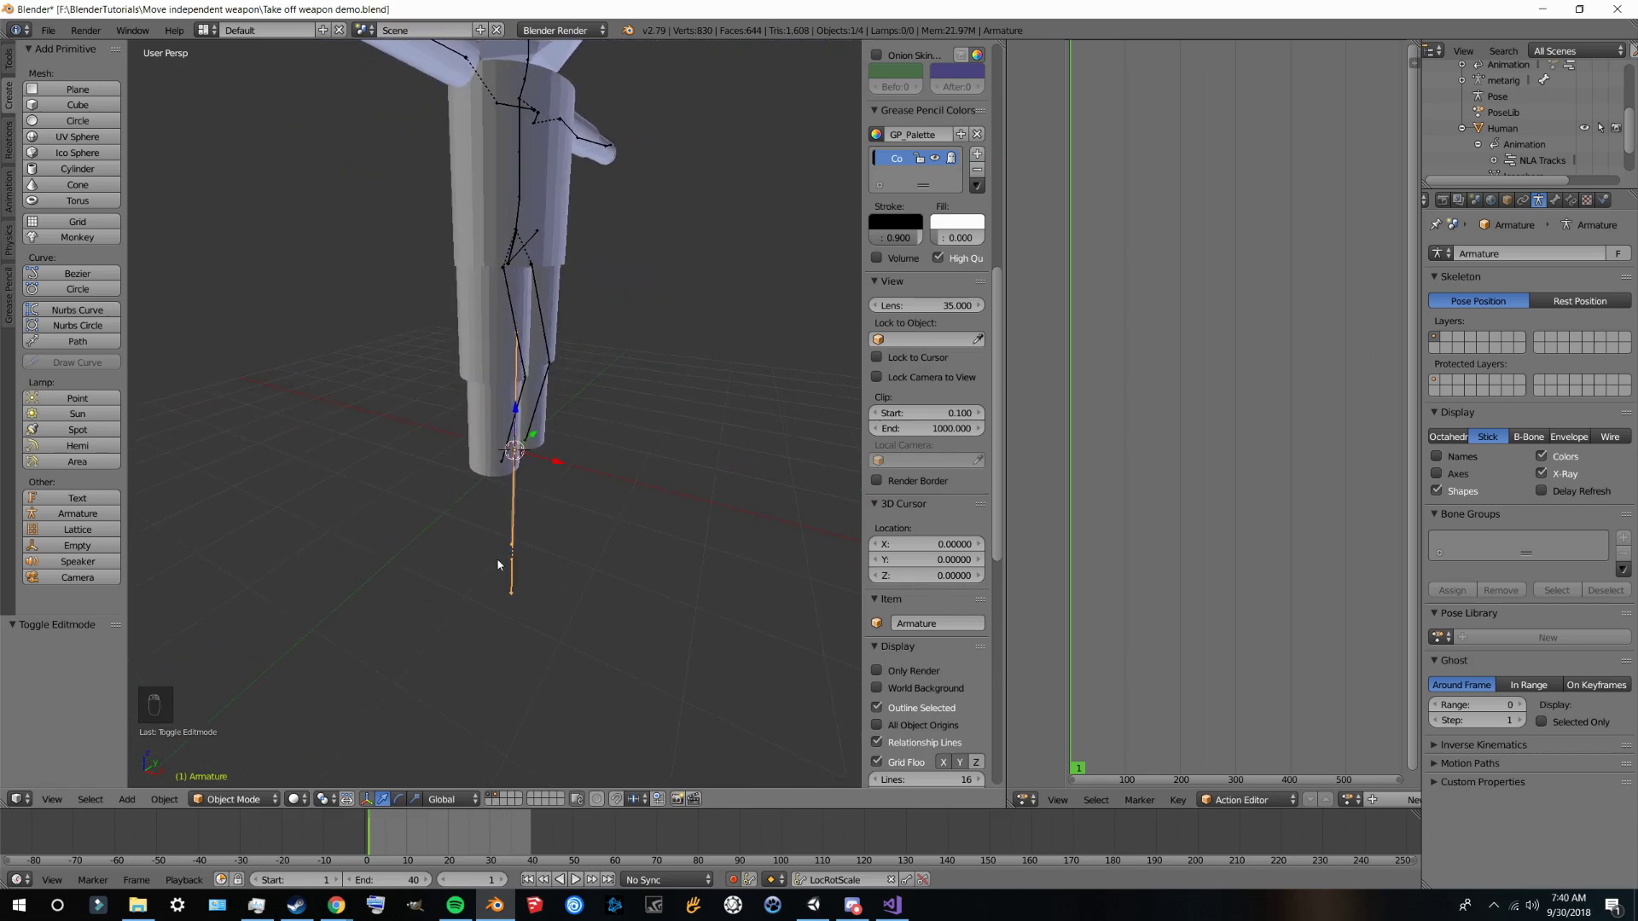
Step: Switch the weapon armature to Pose Mode and select its StickRoot bone
right_click(512, 577)
middle_click_drag(521, 570, 583, 644)
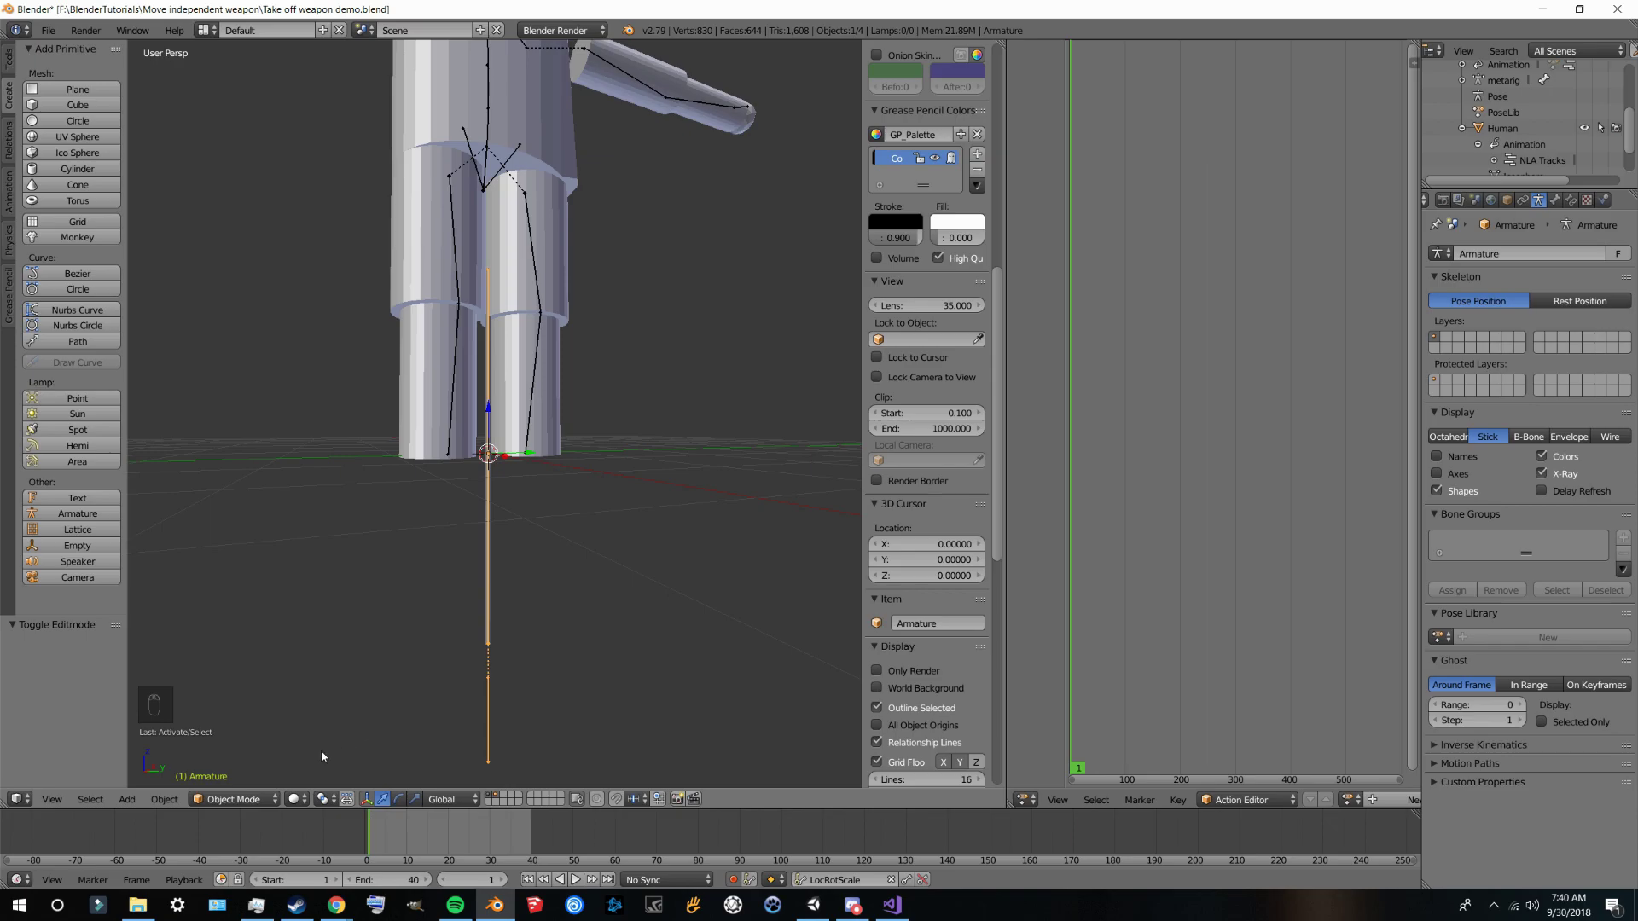
left_click(236, 799)
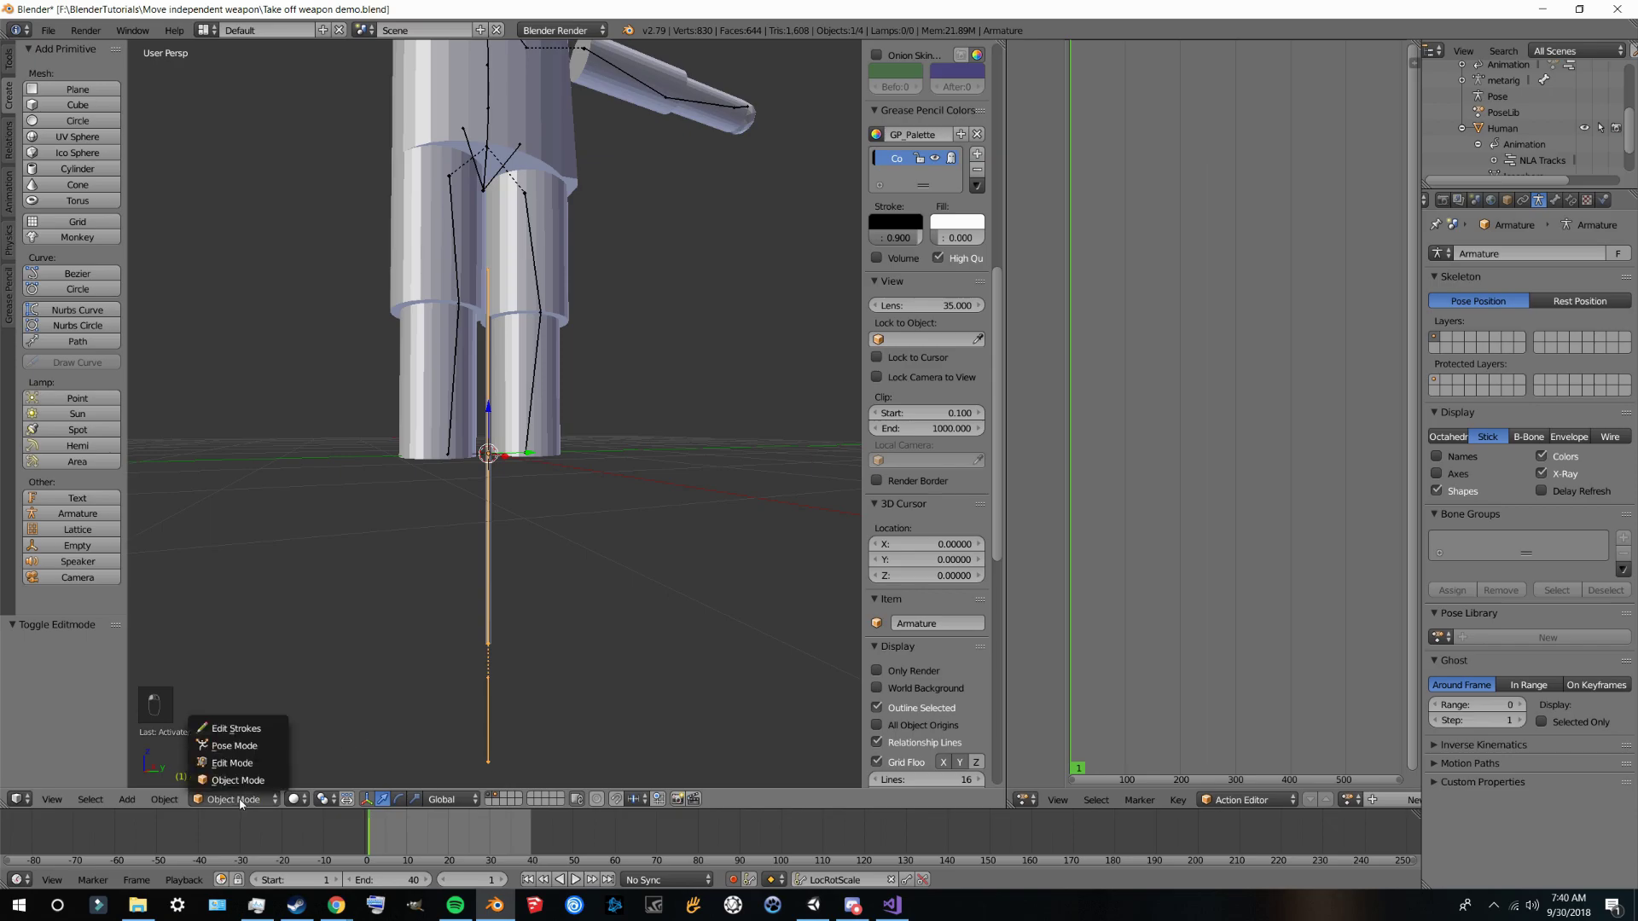
left_click(268, 748)
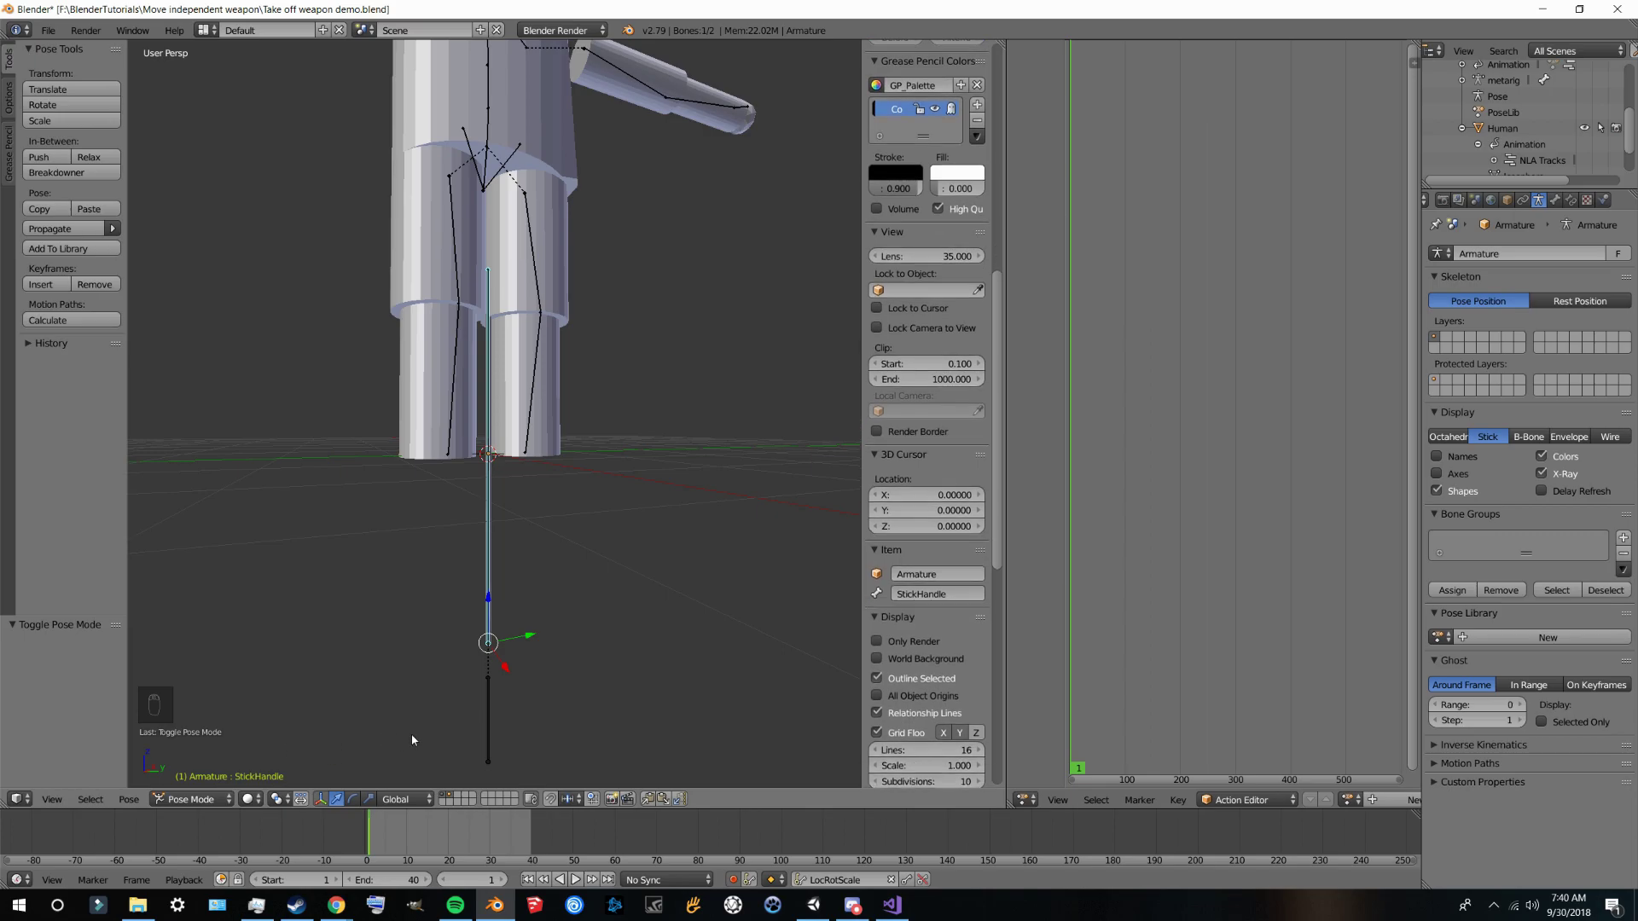
right_click(487, 723)
middle_click_drag(488, 719, 561, 680)
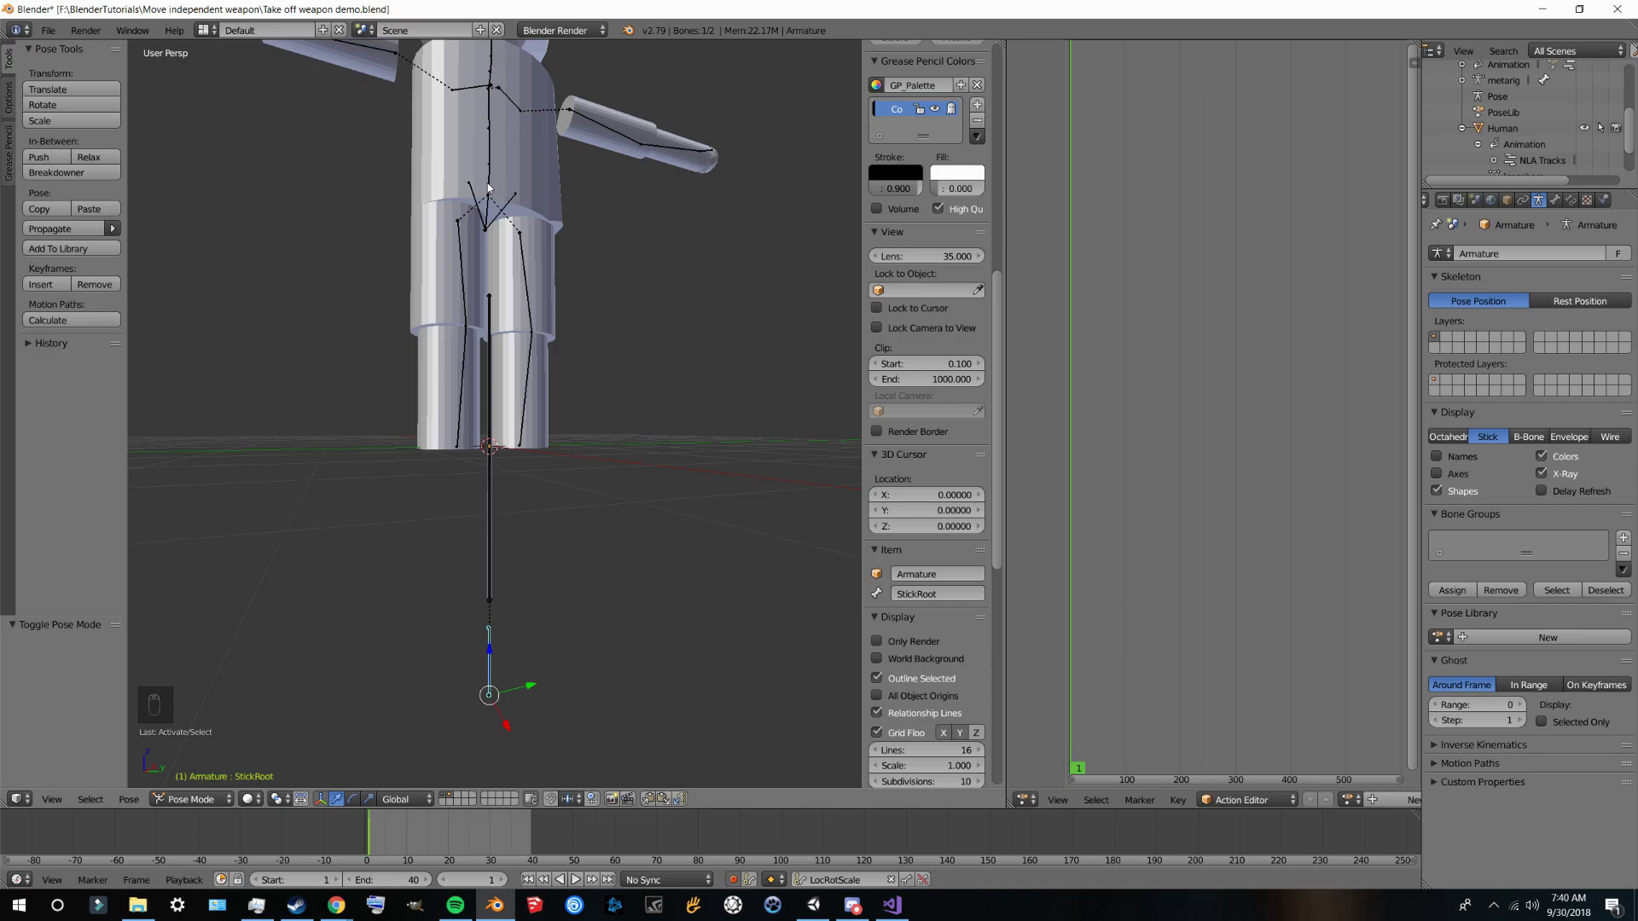
Step: Select the character's metarig and switch it to Pose Mode
middle_click_drag(584, 257, 533, 224)
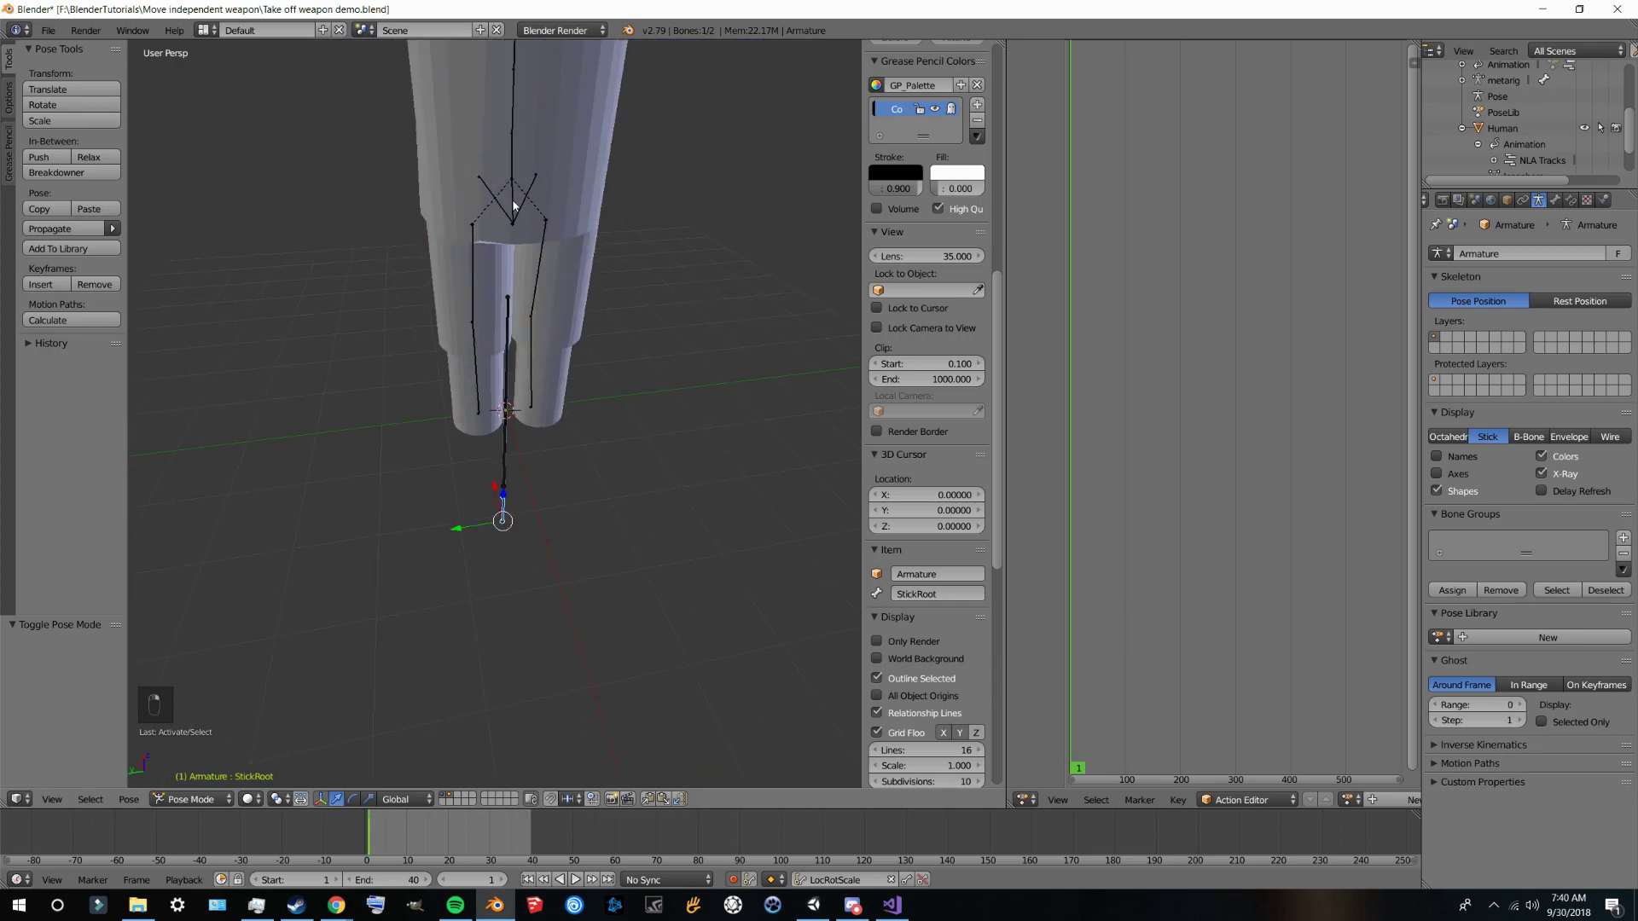
double_click(512, 200, "shift")
left_click(512, 199)
right_click(498, 445)
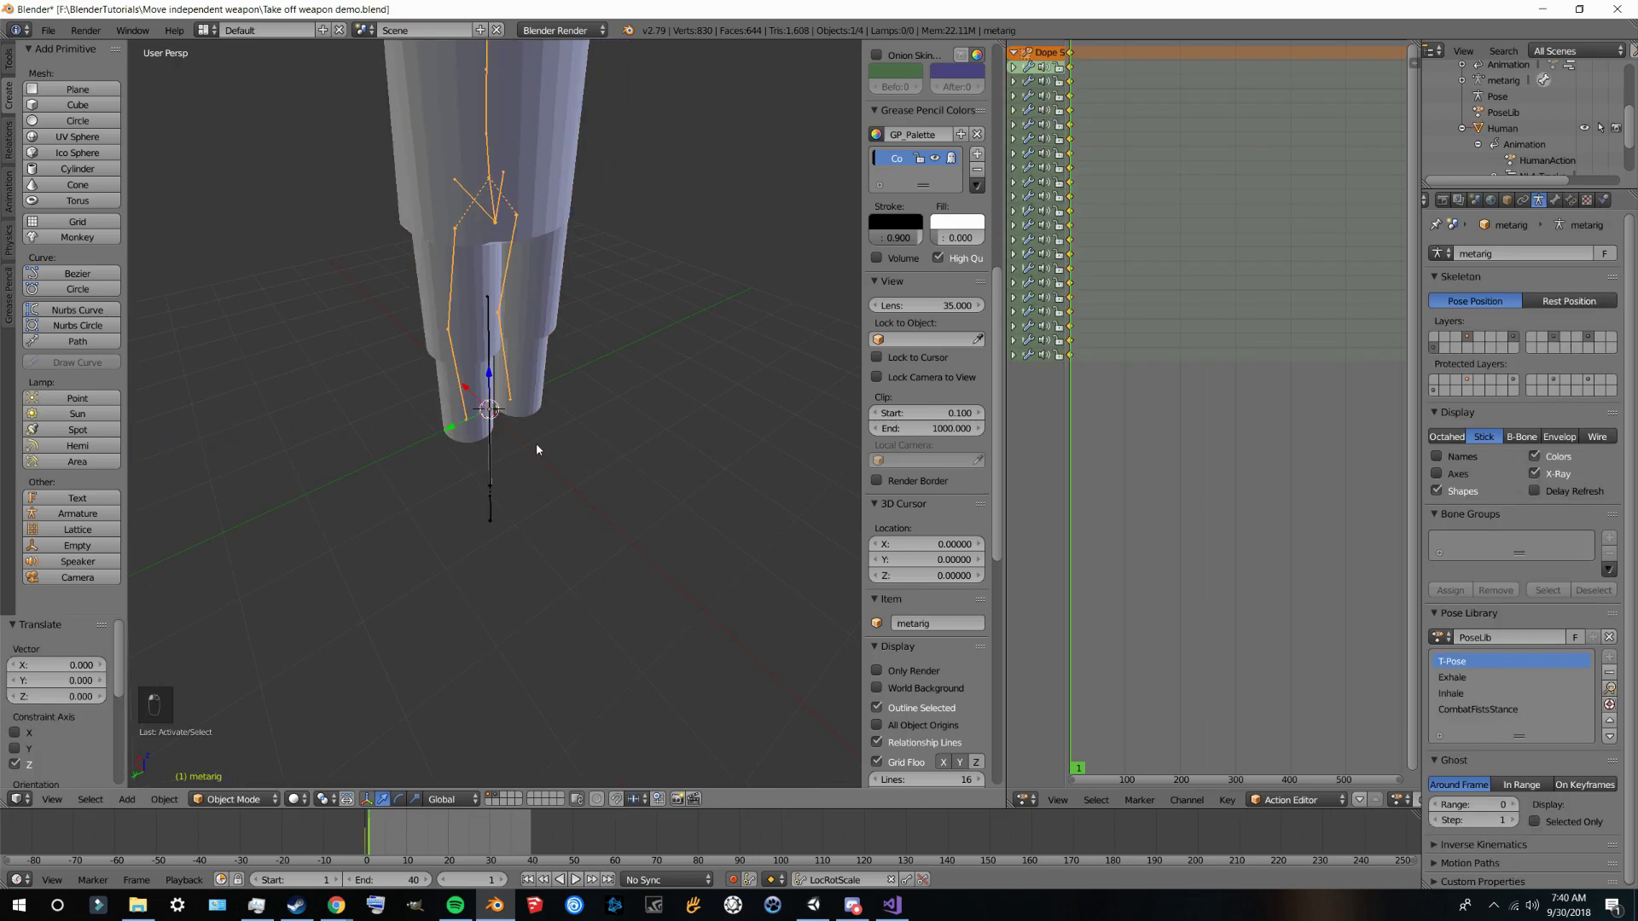
key("Tab")
key("Tab")
left_click(509, 198)
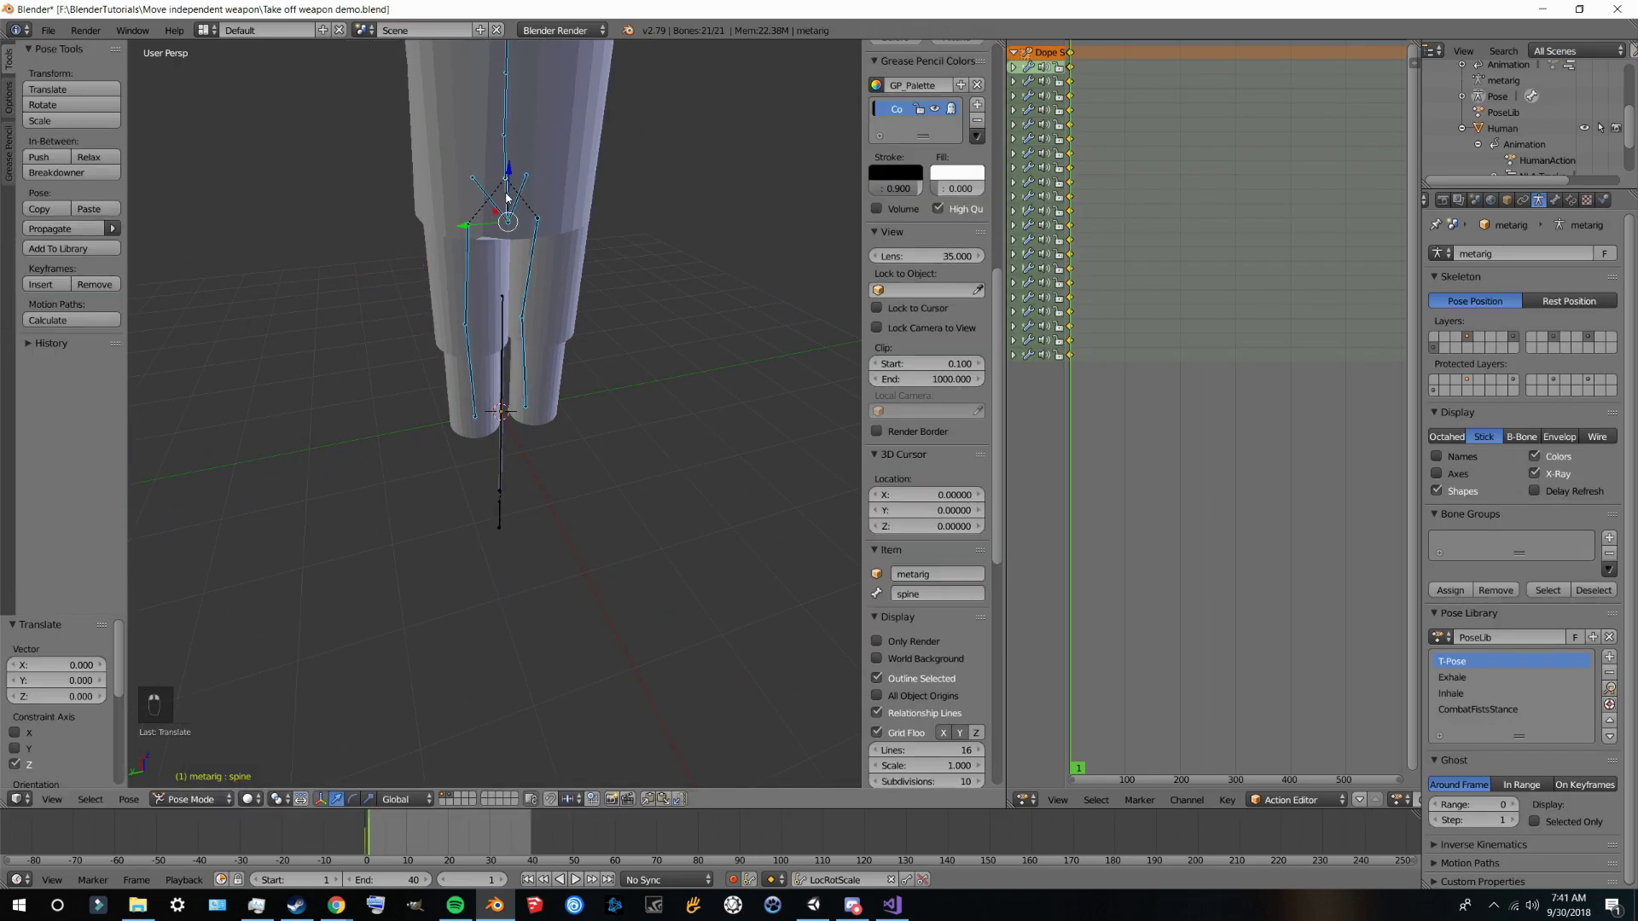
Step: Parent the weapon armature to the metarig's spine bone with the Bone parent type
middle_click_drag(512, 205, 580, 256)
right_click(454, 206)
middle_click_drag(635, 589, 512, 495)
right_click(507, 488)
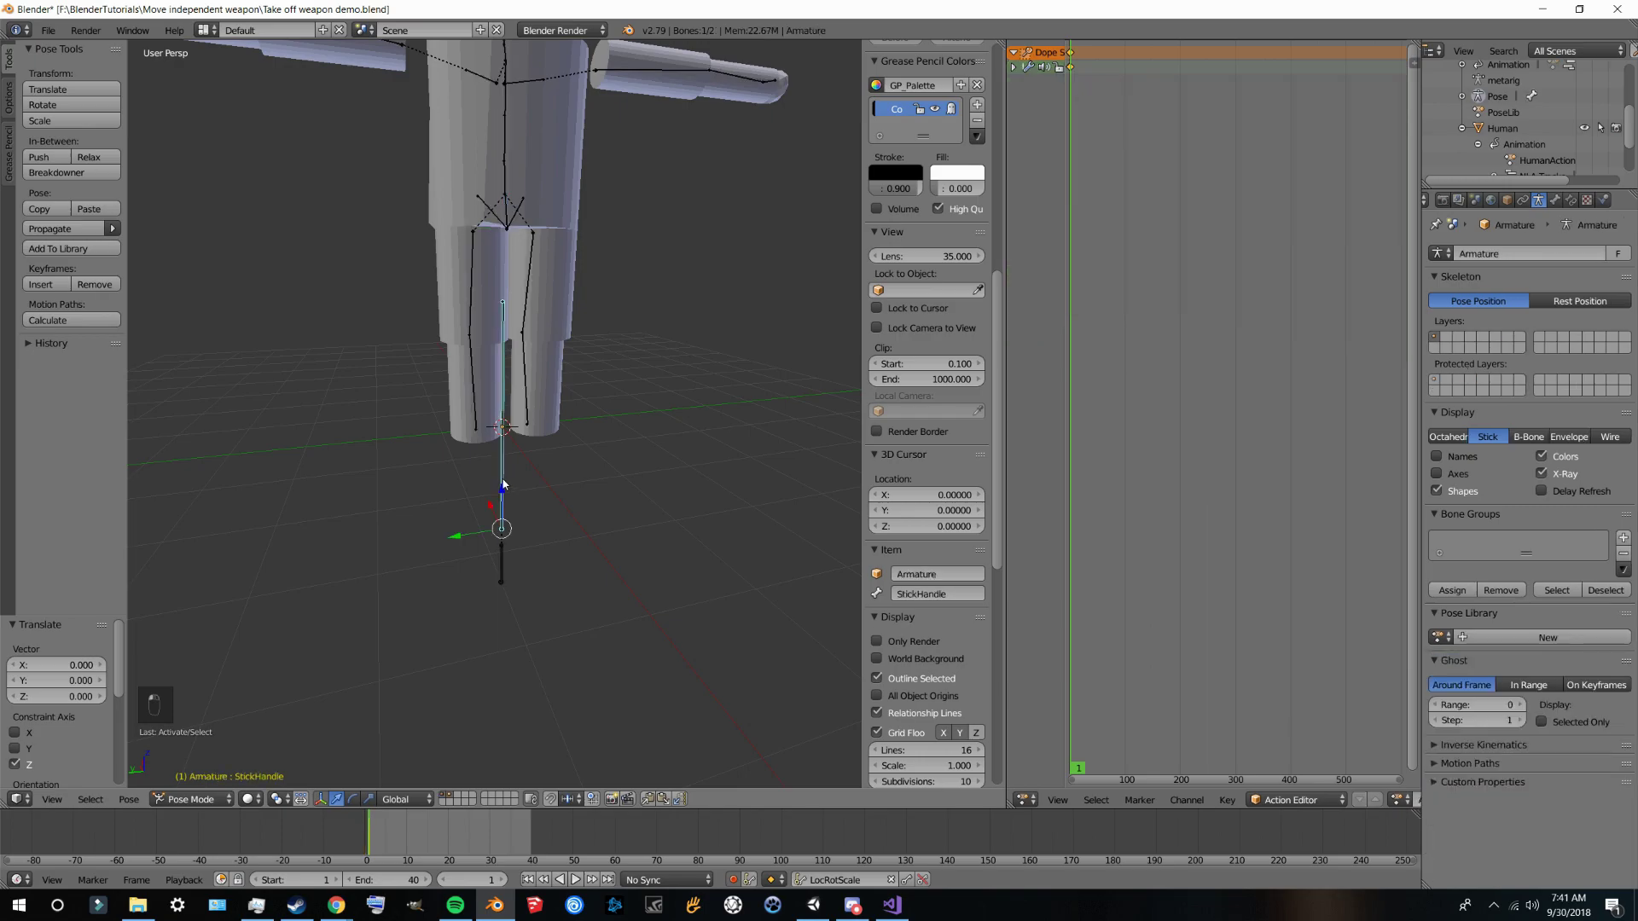
right_click(504, 561)
right_click(507, 210)
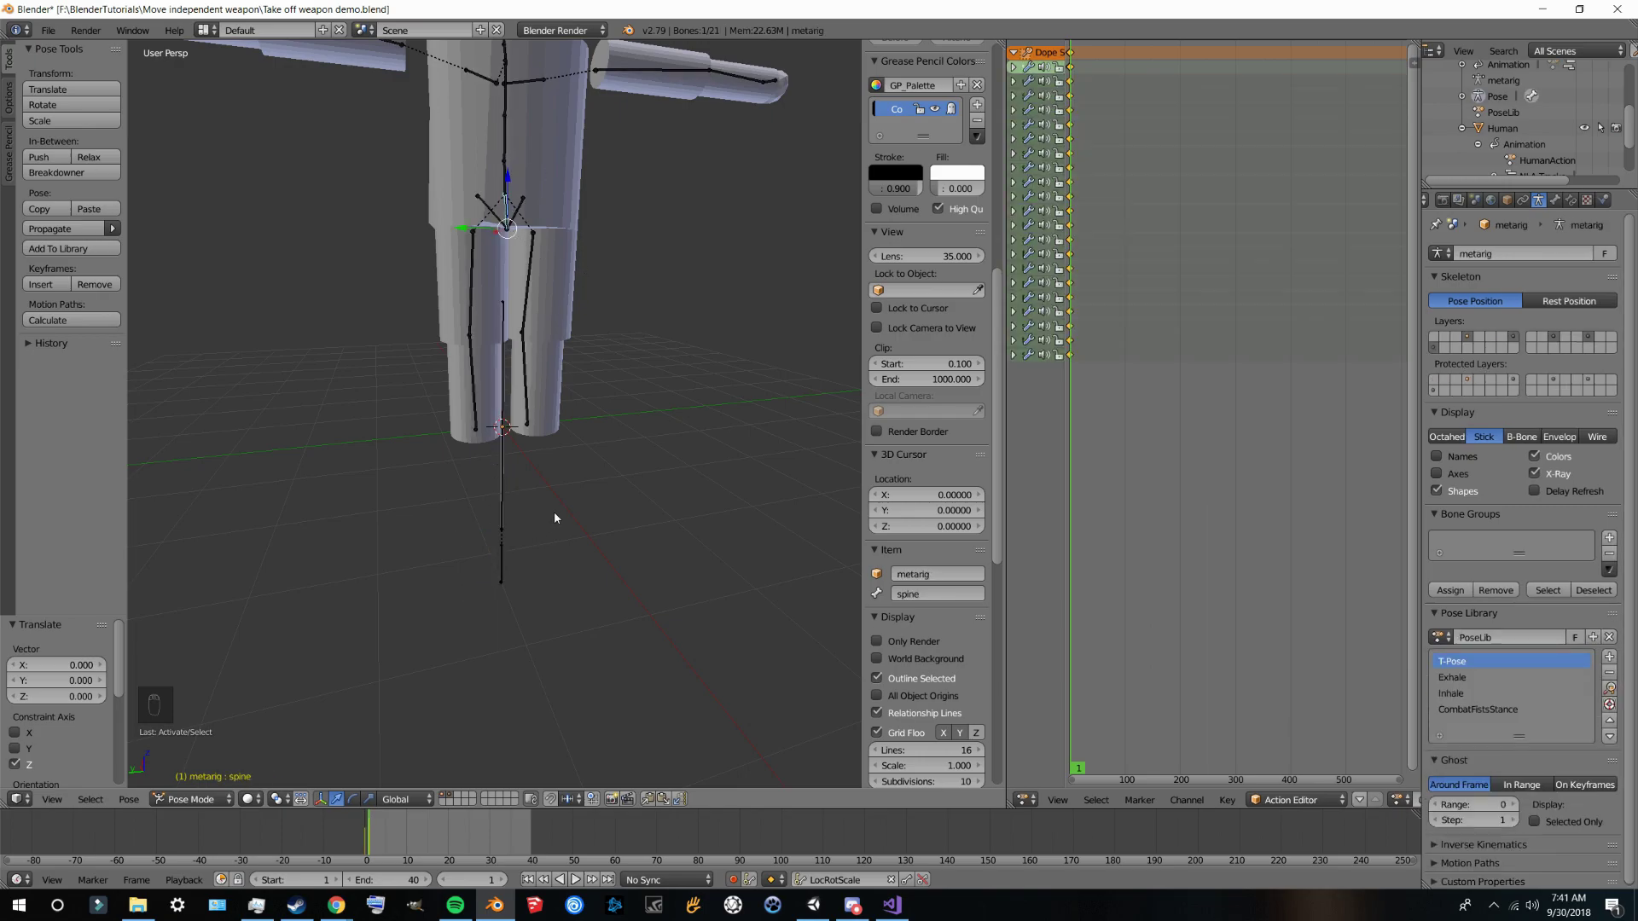
key("ctrl+p")
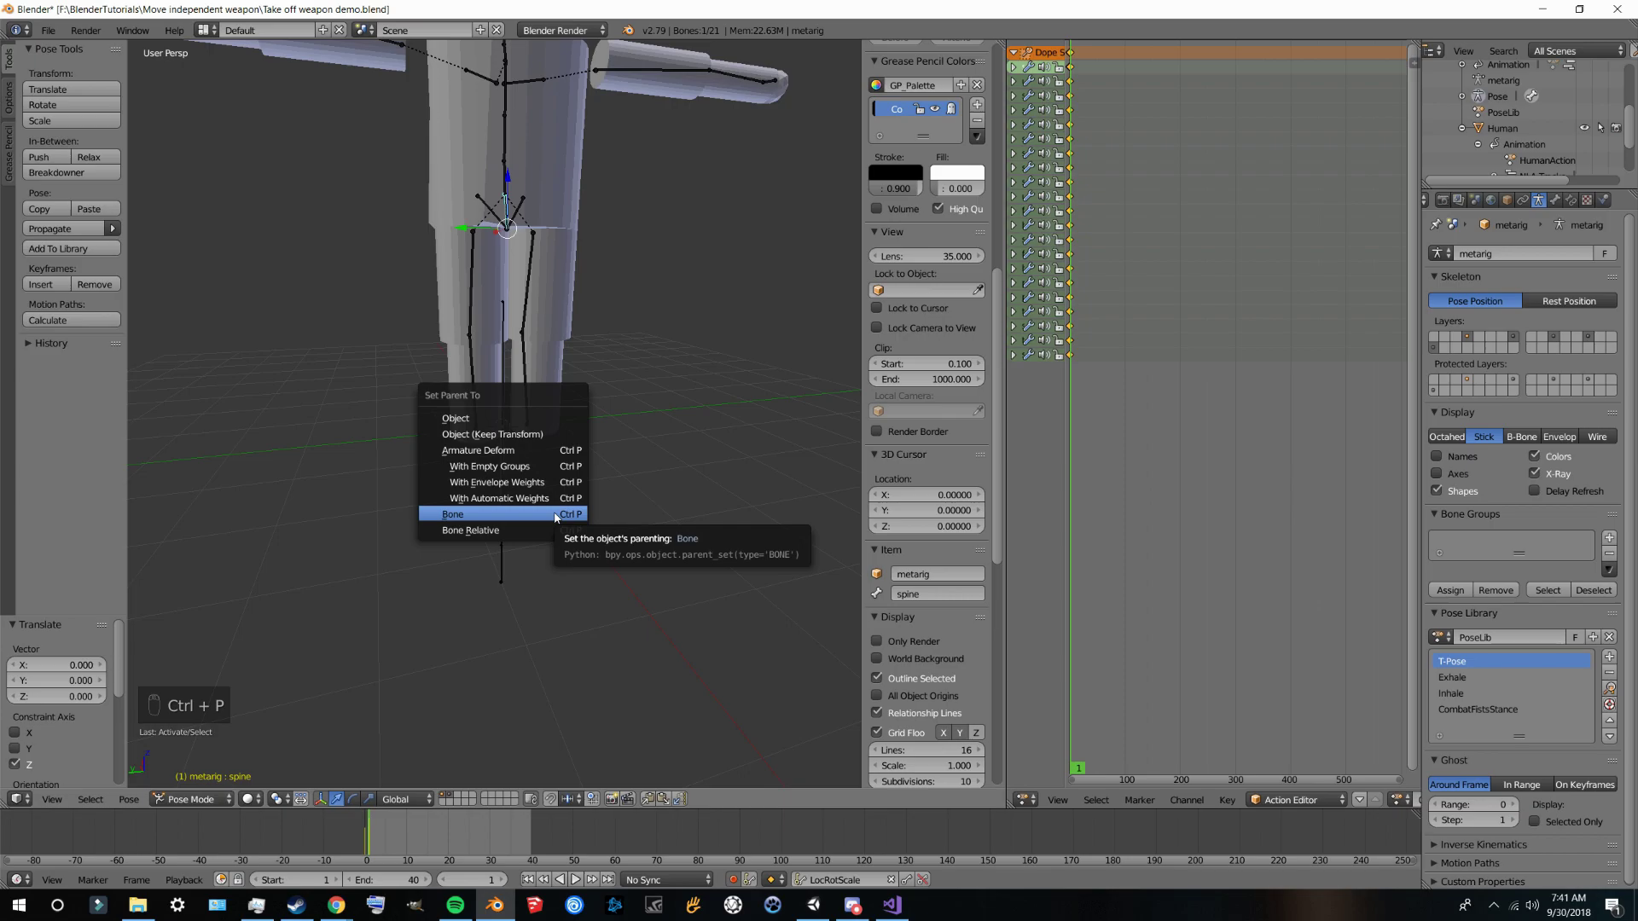
left_click(555, 515)
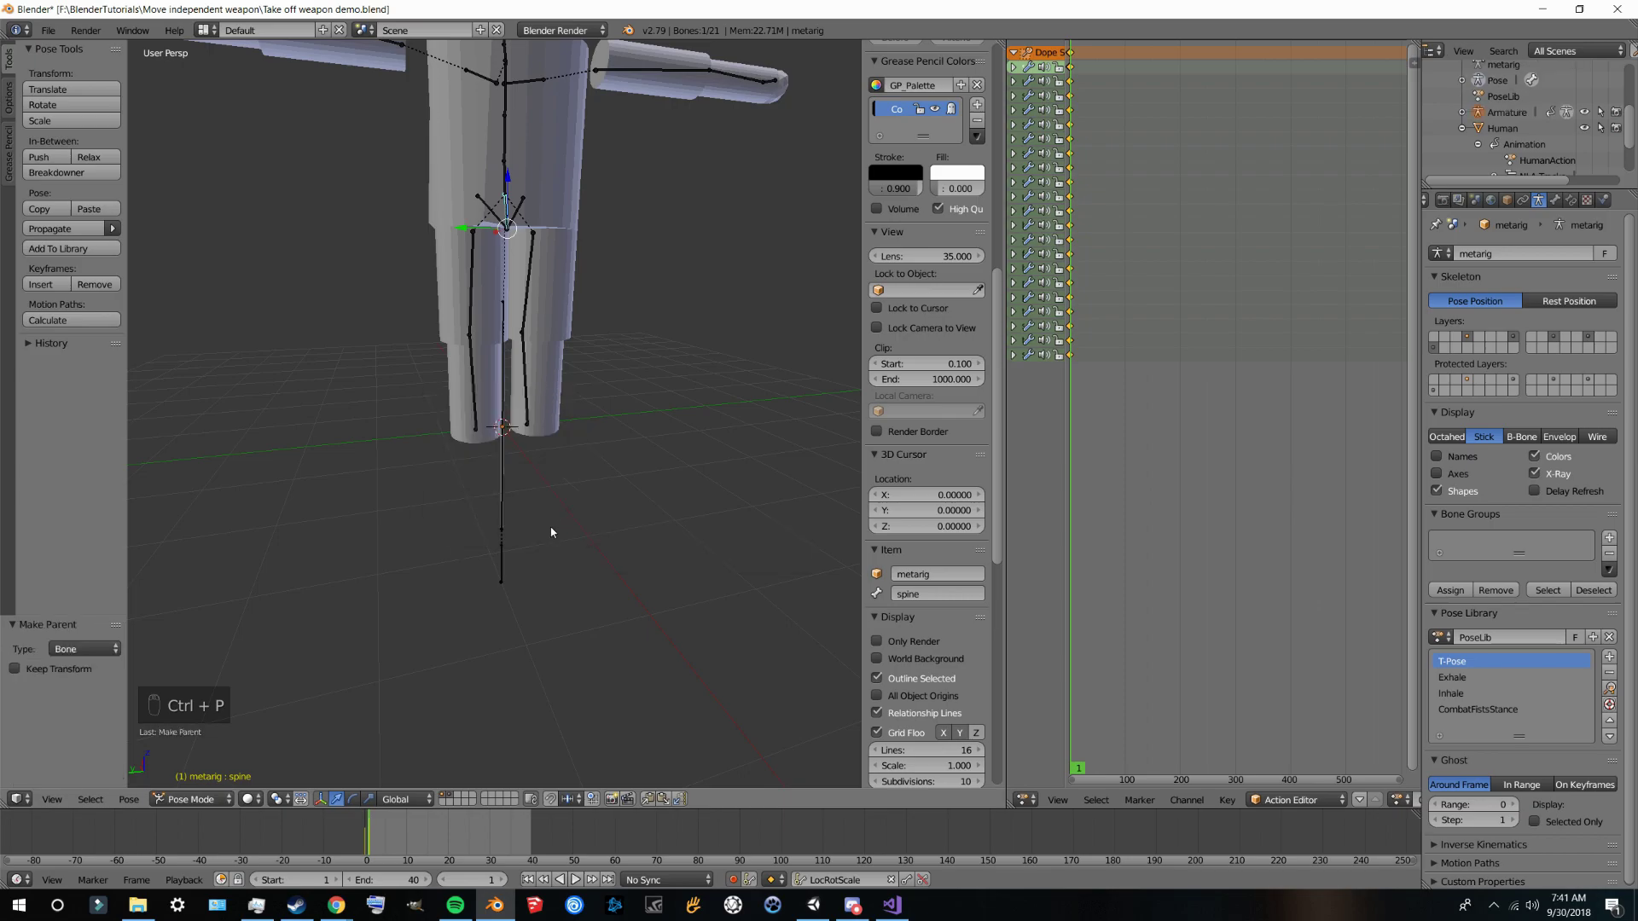
Step: Try moving the metarig's spine bone to test the weapon's parenting and undo the move
middle_click_drag(552, 529, 537, 300)
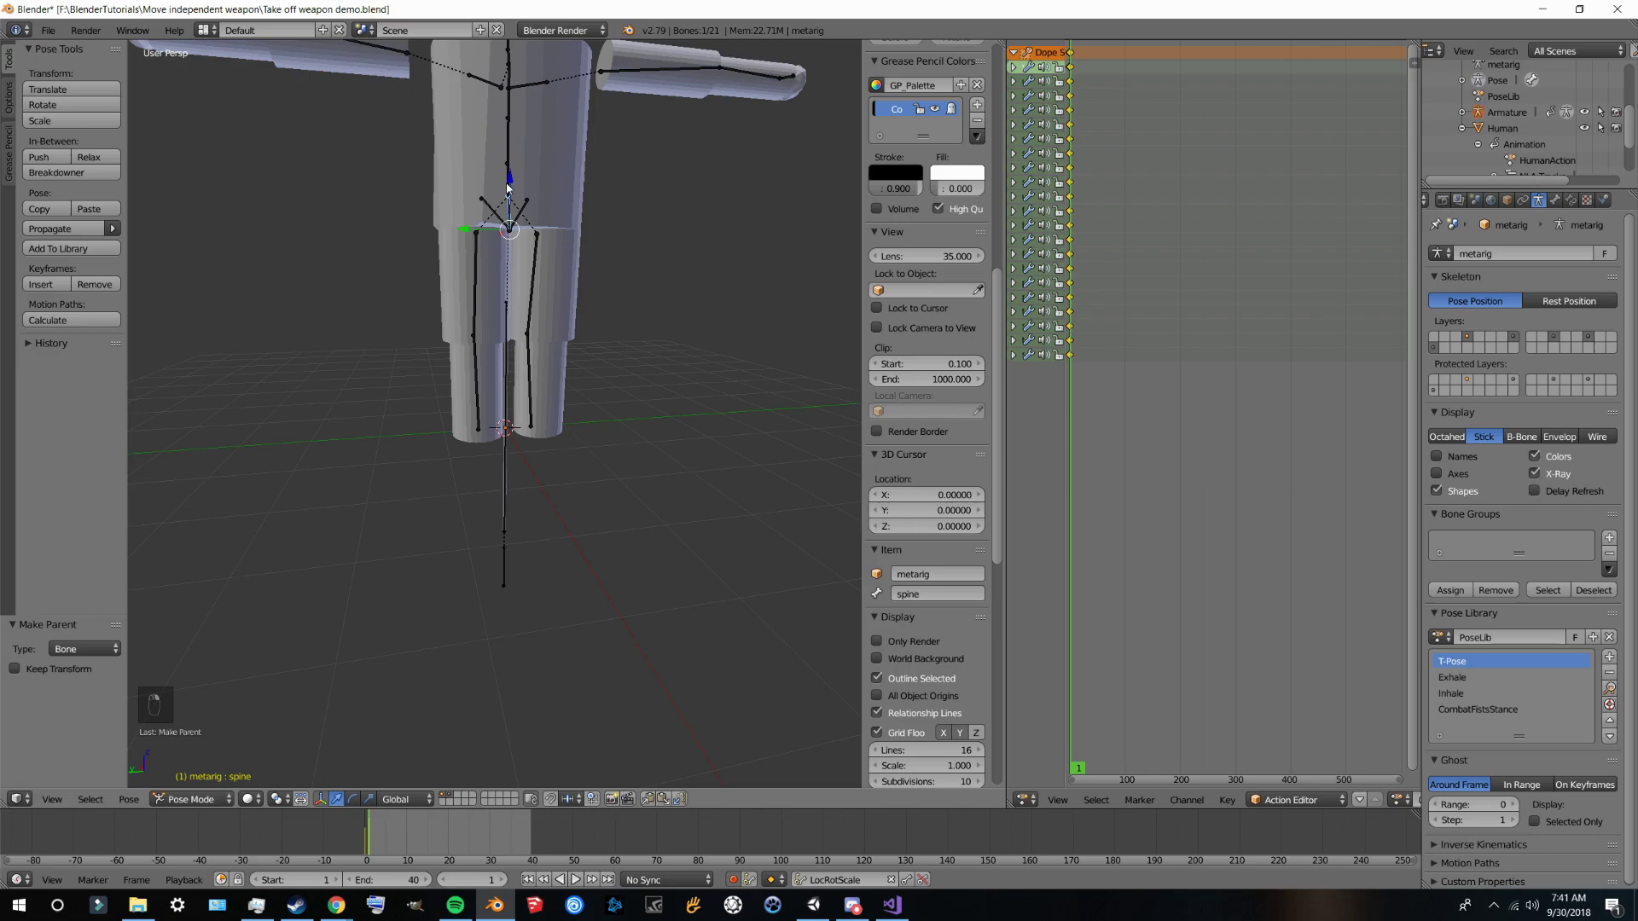
mouse_move(509, 184)
left_mouse_down()
mouse_move(519, 126)
mouse_move(497, 207)
mouse_move(494, 189)
left_mouse_up()
key("ctrl+z")
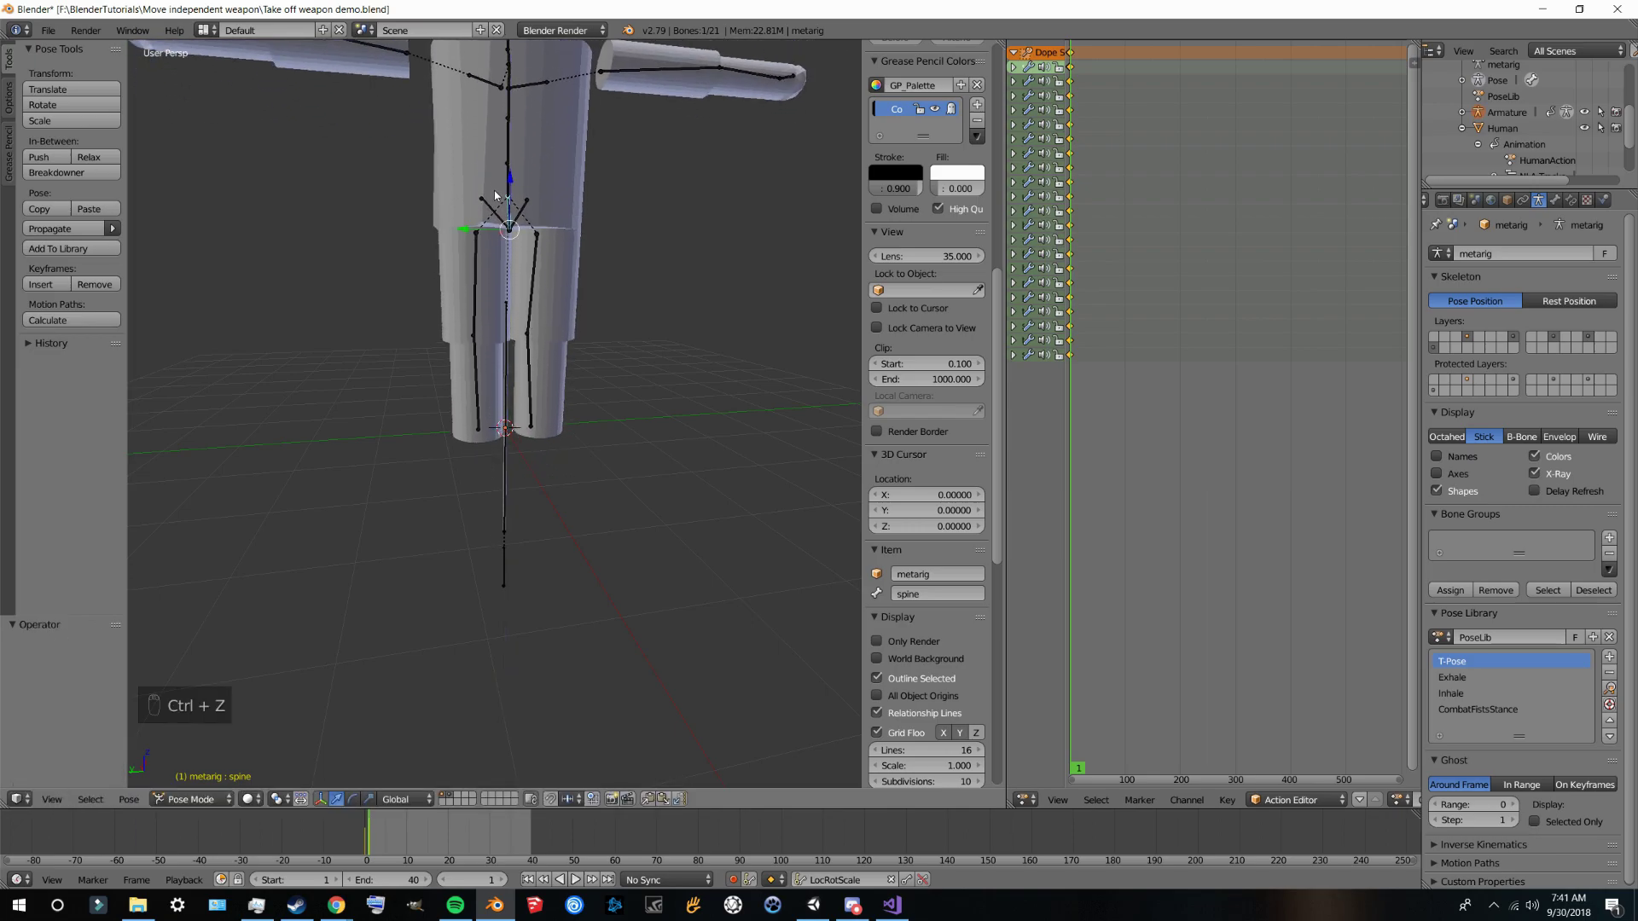
Step: Raise the StickRoot bone about 5.026 along Z, shift it along X off the character's body, and raise it another 0.907
middle_click_drag(527, 478, 674, 627)
right_click(501, 588)
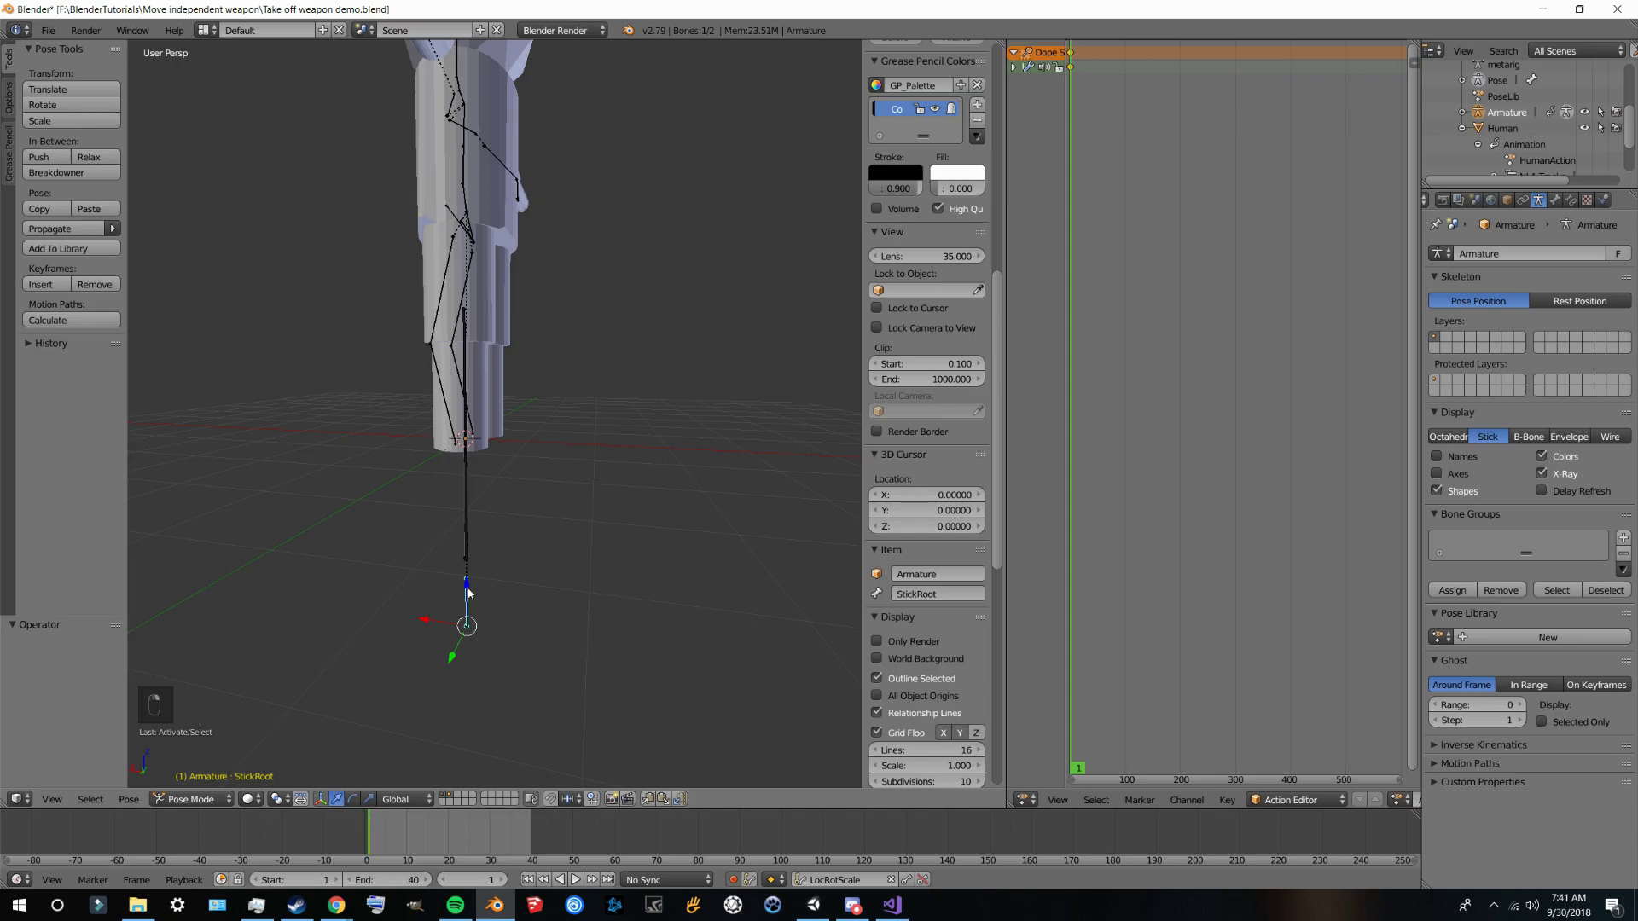
left_click_drag(468, 592, 478, 285)
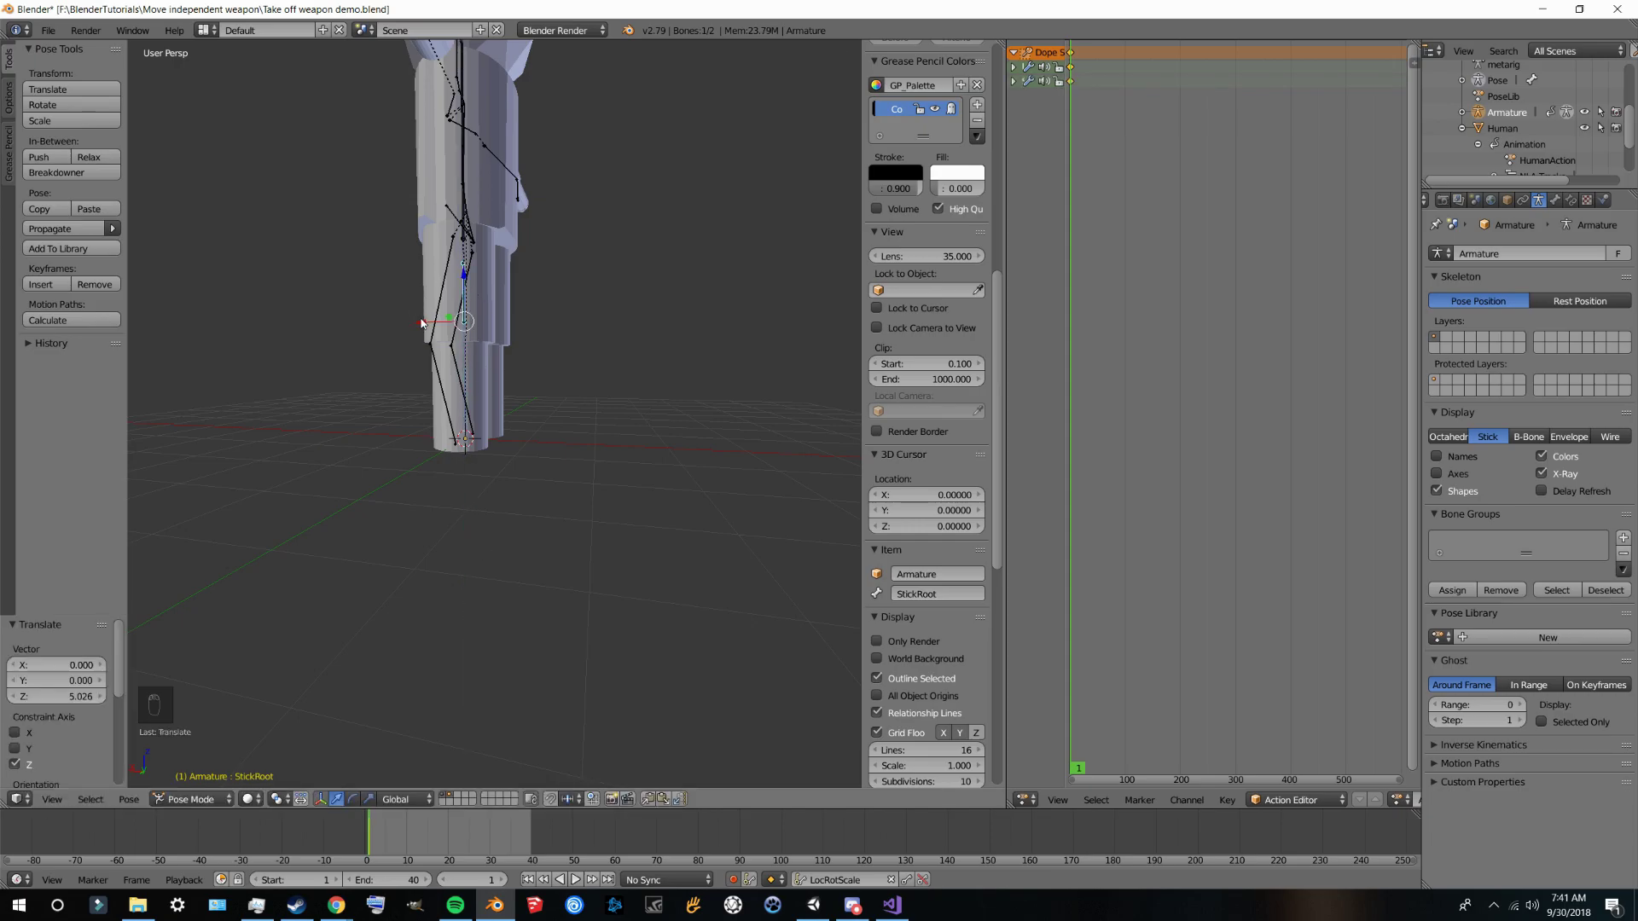
left_click_drag(421, 324, 487, 323)
left_click_drag(531, 264, 532, 215)
scroll(546, 256, "down", 2)
middle_click_drag(546, 255, 479, 321)
Step: Rotate the StickHandle bone about the global X axis so the rod points diagonally downward
right_click(521, 218)
key("r")
key("x")
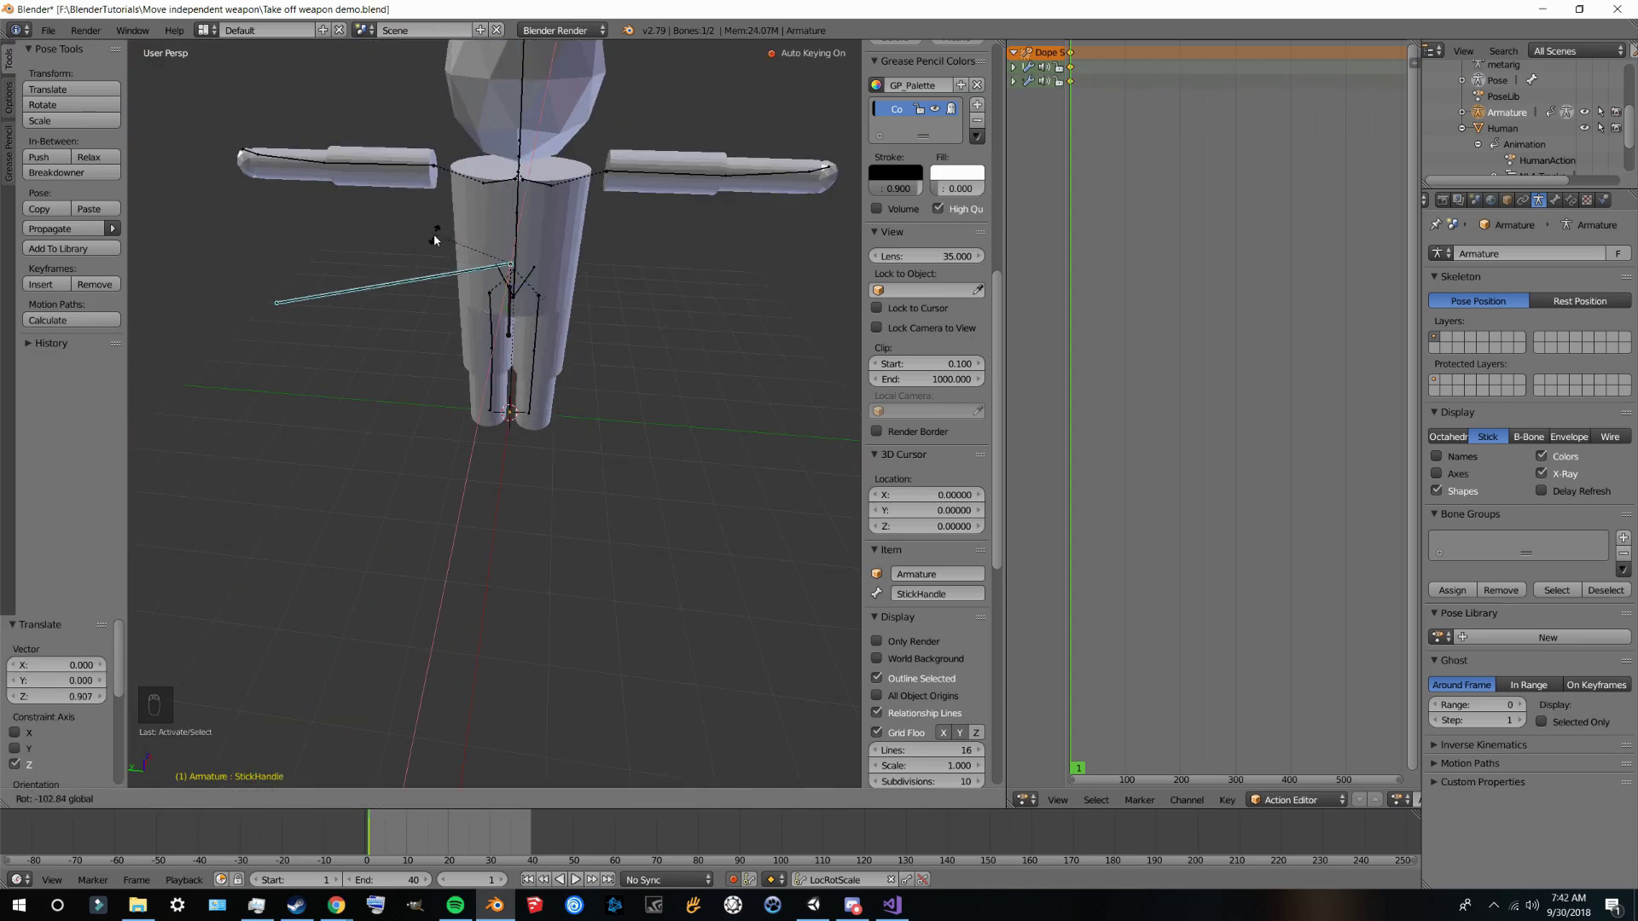
left_click(461, 388, "ctrl")
middle_click_drag(465, 395, 443, 273)
Step: Move the StickHandle bone along Y and X to about location X 1.286, Z -1.077, with rotation X 0.884, Y -0.468
key("g")
key("y")
left_click(416, 311)
key("g")
key("x")
left_click(563, 314)
key("r")
key("y")
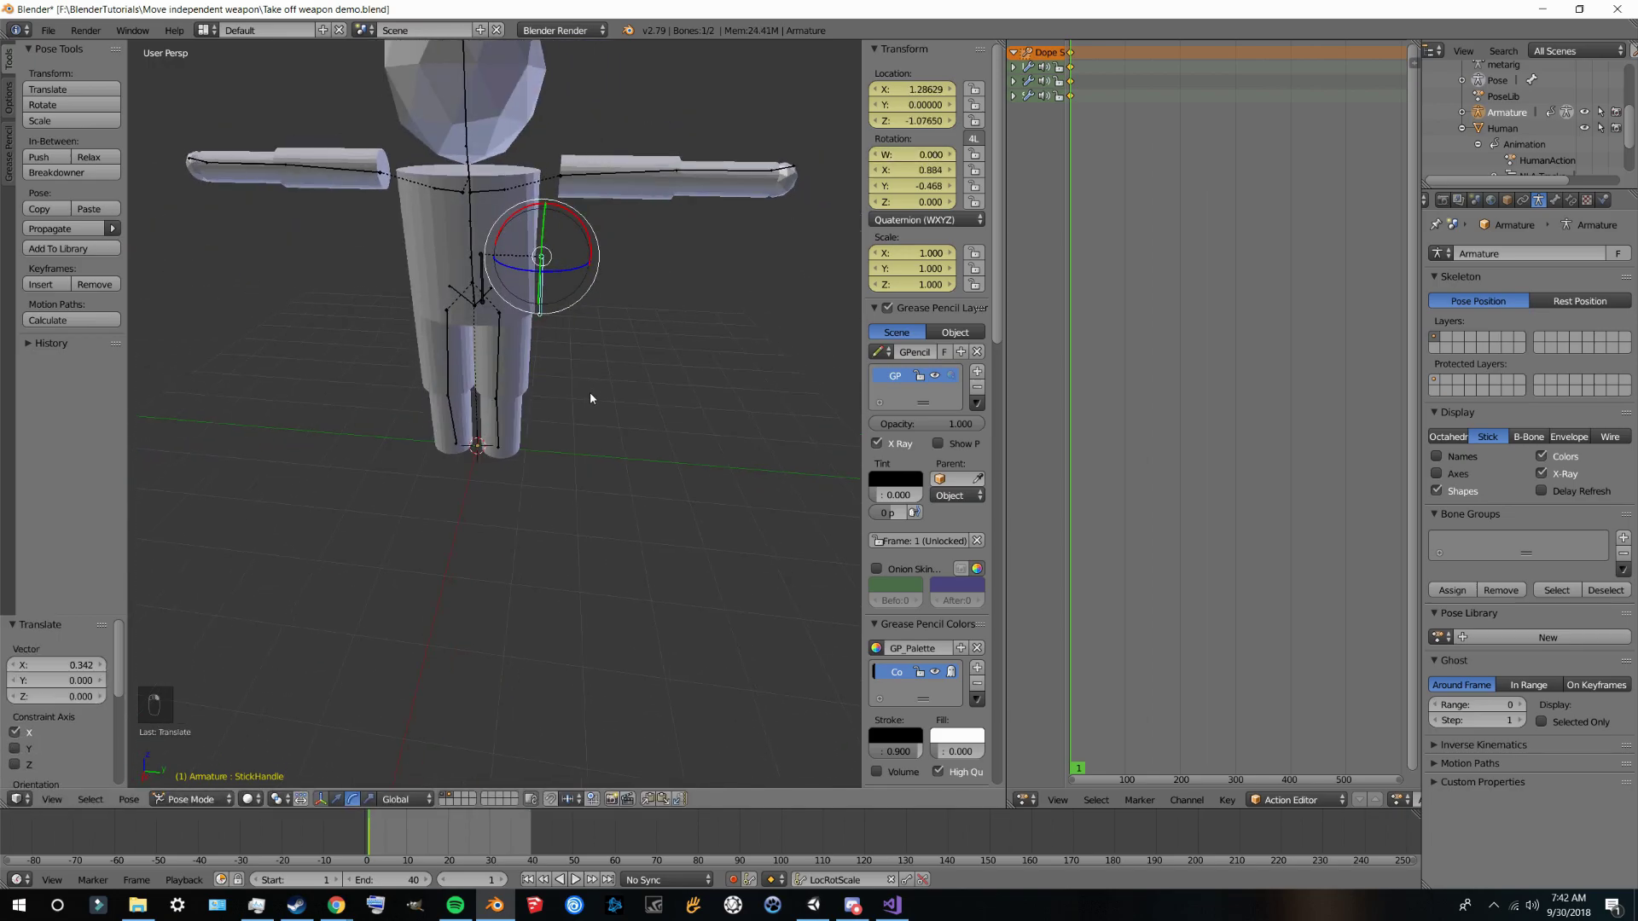
Step: Refine the StickHandle bone's location to about X 1.976, Y 0.109, Z -0.996
key("g")
key("x")
middle_click_drag(580, 398, 357, 402)
key("g")
key("z")
key("g")
key("y")
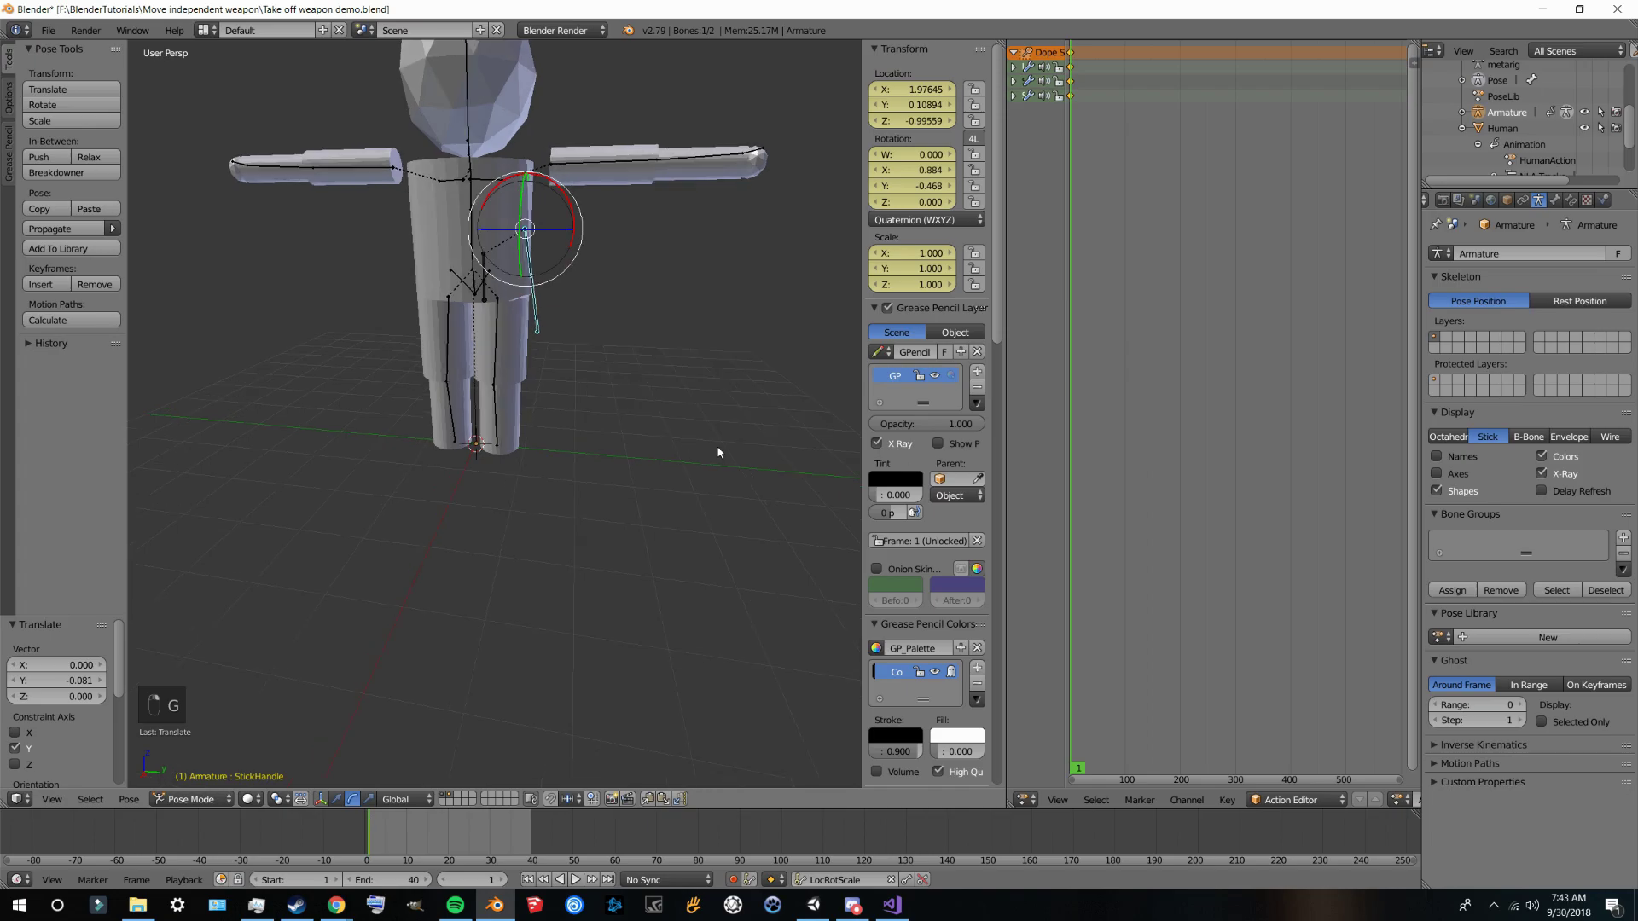
Step: Turn on Only Render, shift the StickHandle bone 0.041 along Y, and turn Only Render off again
scroll(926, 512, "down", 19)
left_click(877, 565)
key("g")
key("y")
left_click(632, 303)
left_click(877, 565)
Step: Assign the Idle action to the rod's armature in place of ArmatureAction
middle_click_drag(759, 367, 636, 596)
scroll(606, 396, "up", 3)
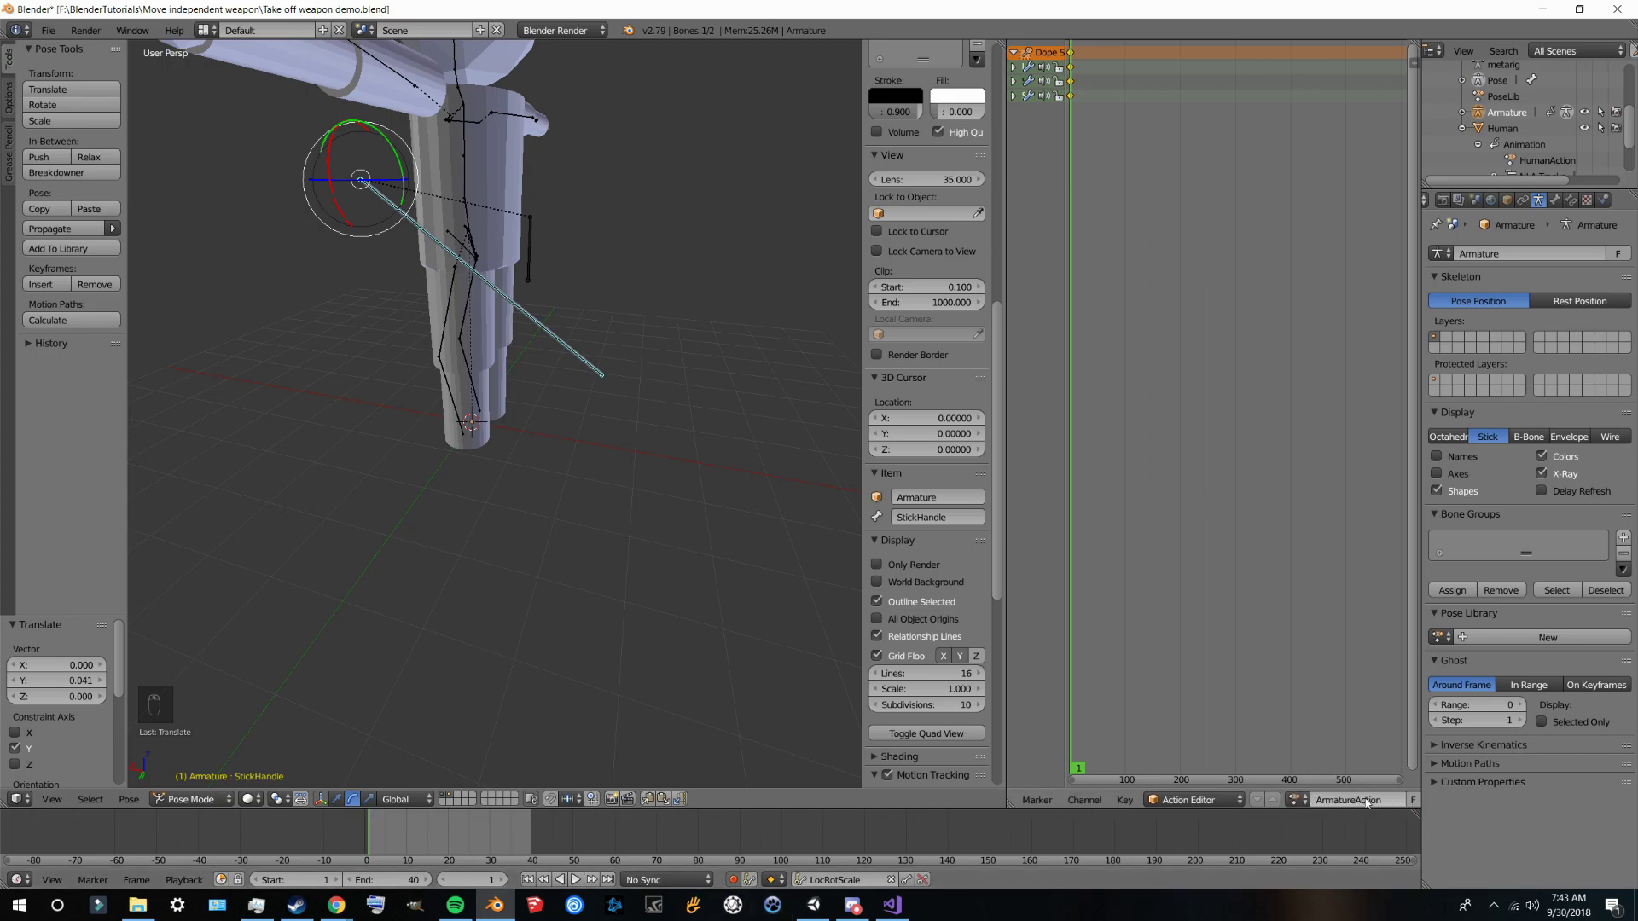
left_click(1296, 802)
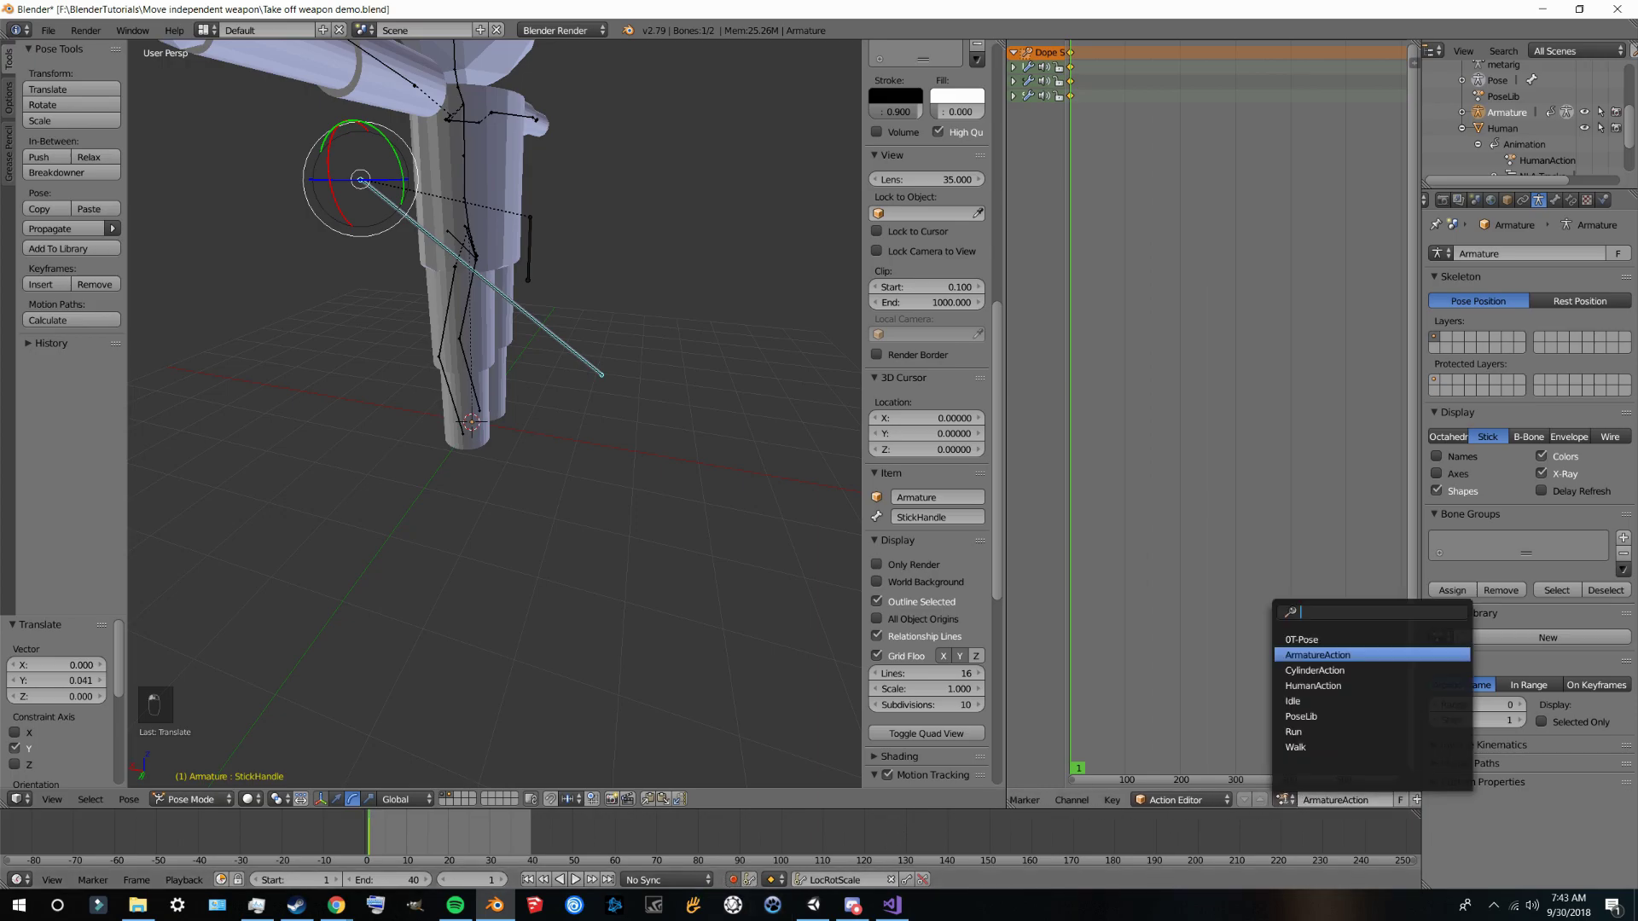
left_click(1324, 700)
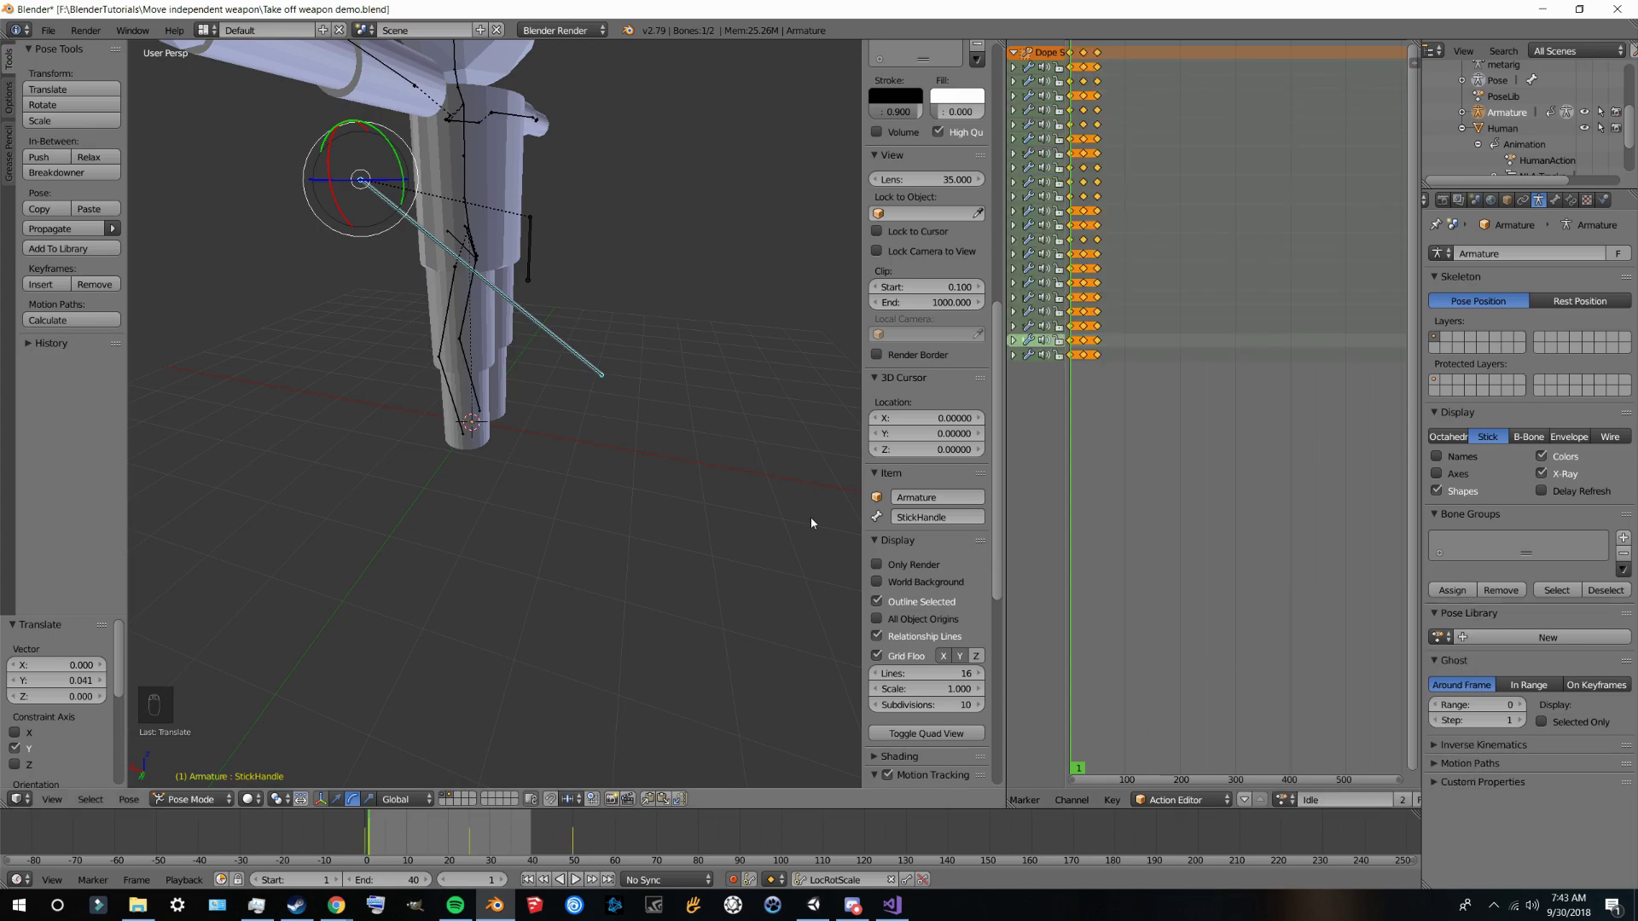
Step: Select a spine bone of the metarig and assign the Idle action to the character rig
right_click(463, 179)
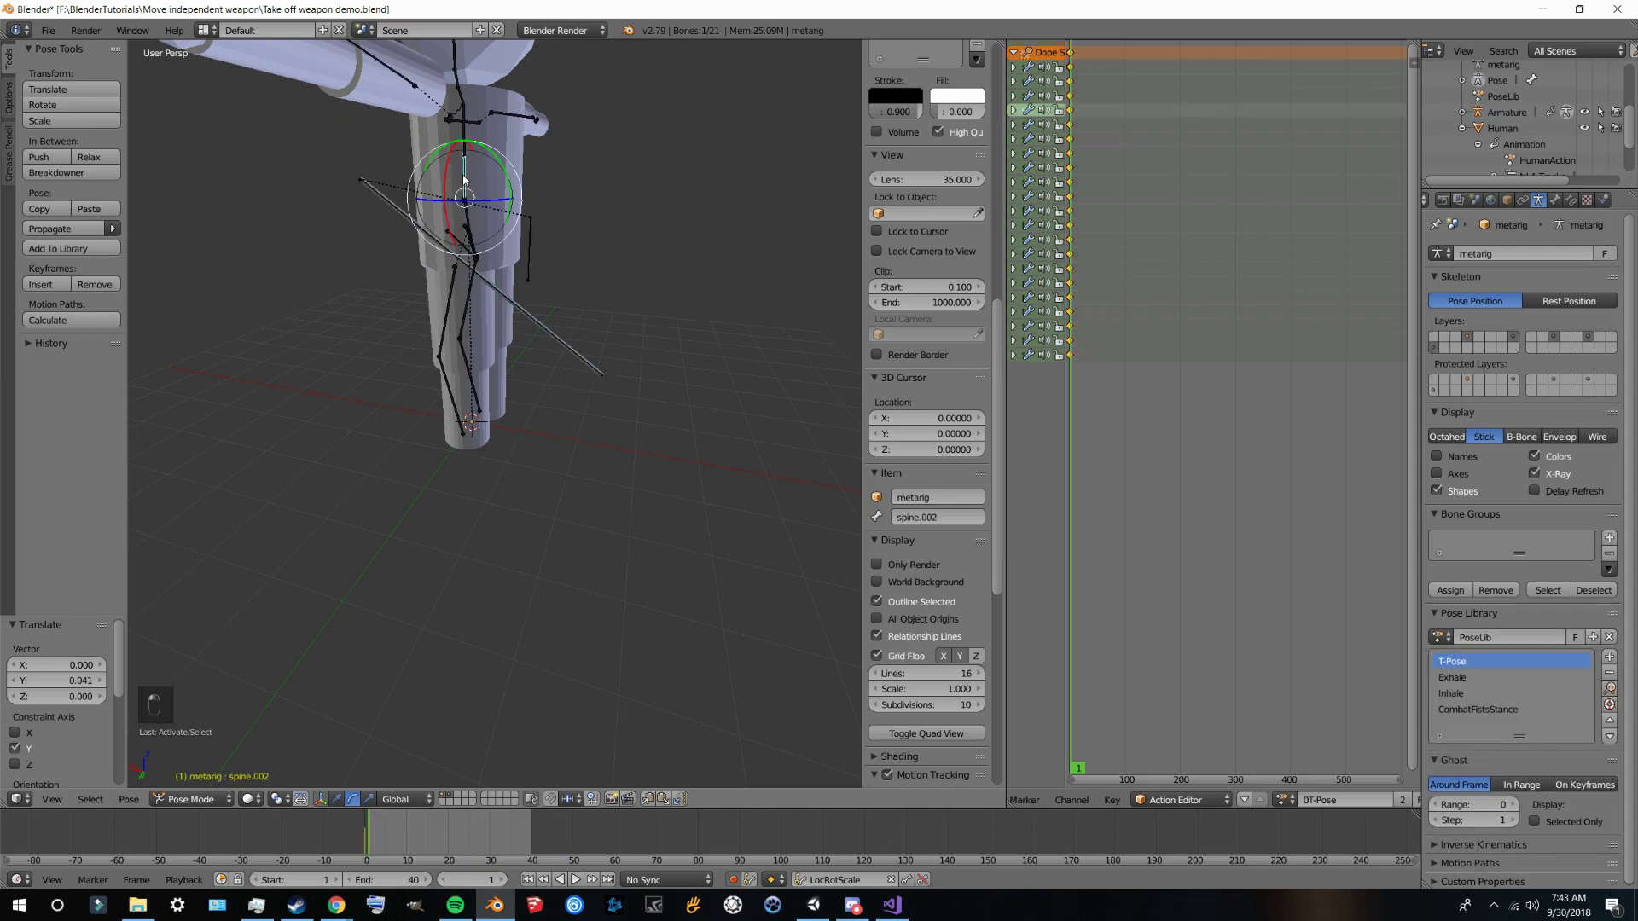
left_click(1284, 800)
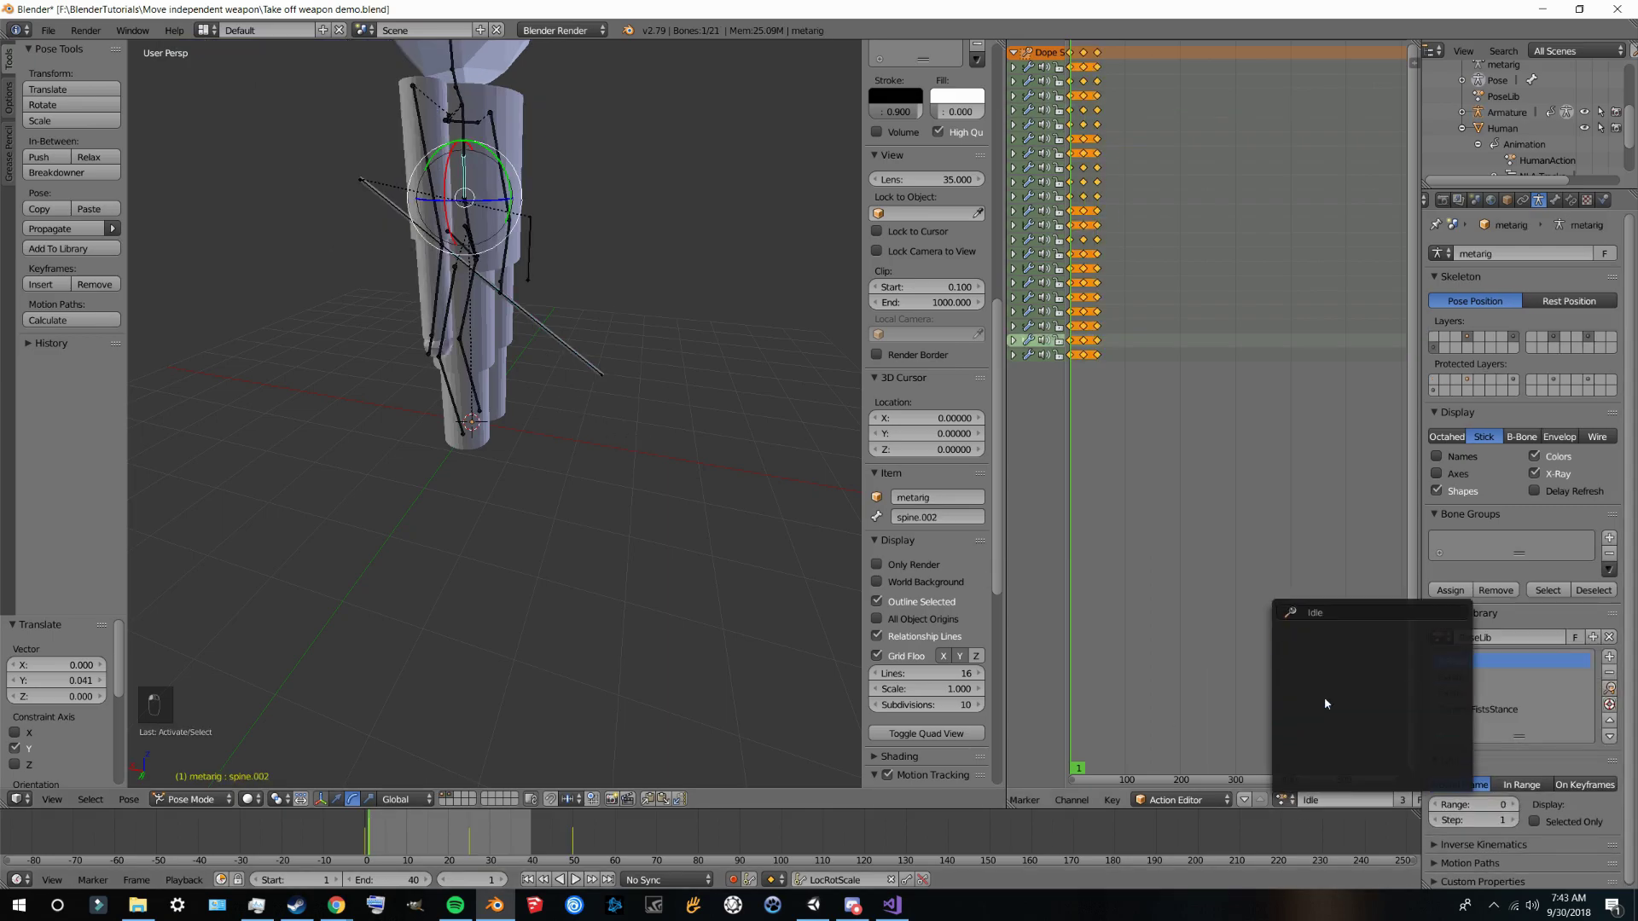
left_click(1324, 700)
middle_click_drag(700, 577, 713, 573)
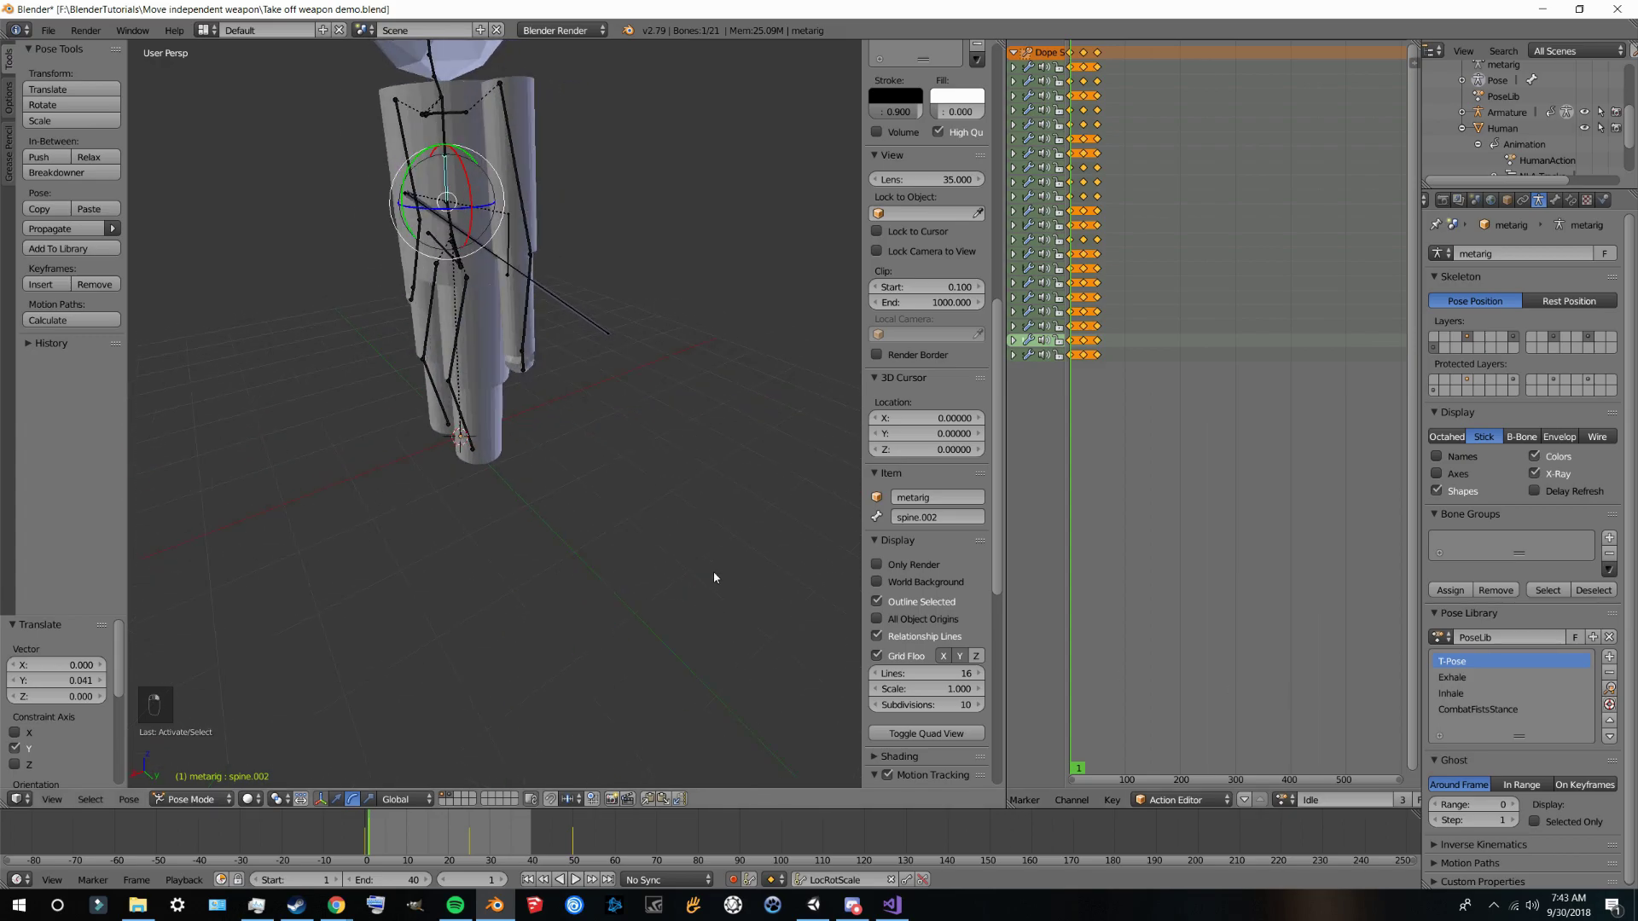
right_click(448, 228)
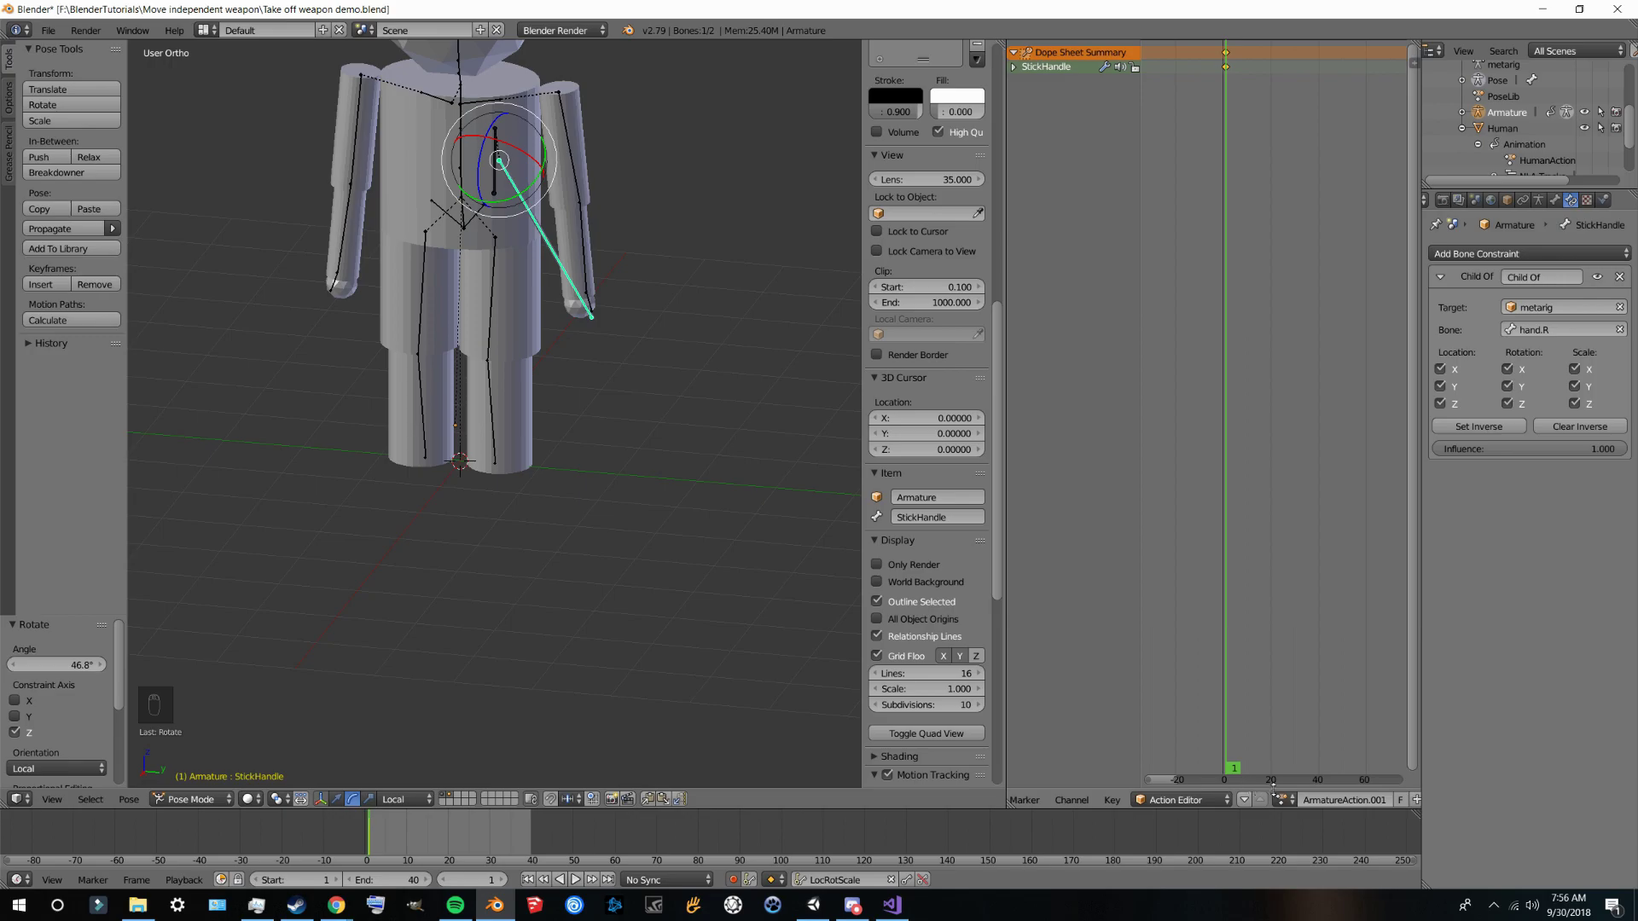
Step: Switch the rod armature from ArmatureAction.001 to the Idle action and select the metarig's spine bone
left_click(1284, 799)
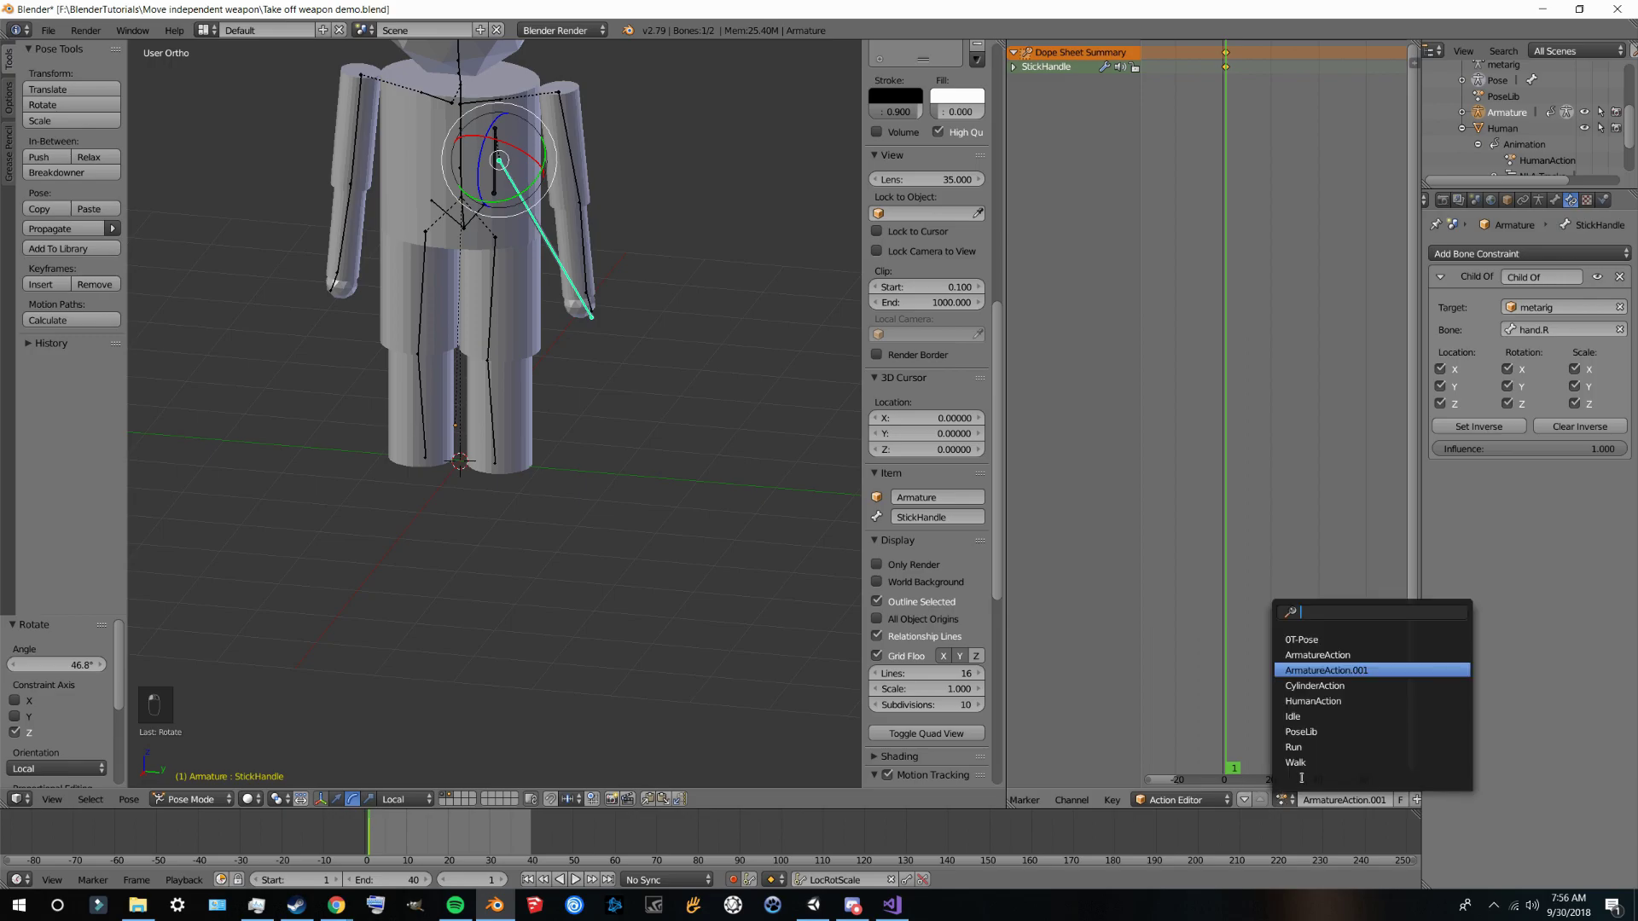
left_click(1335, 719)
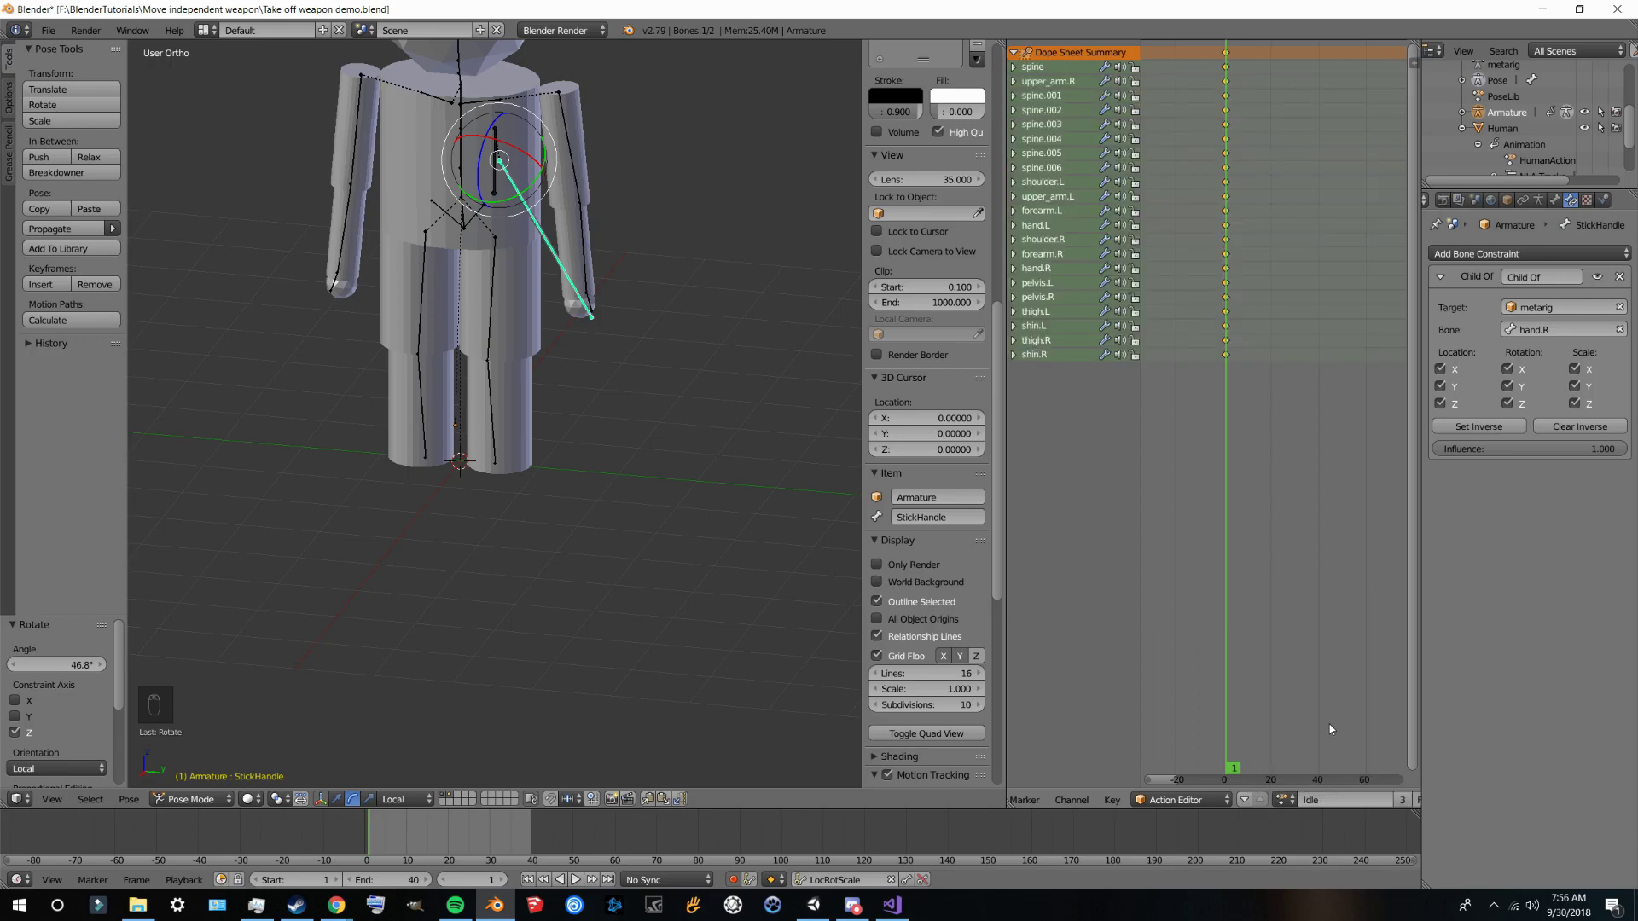
right_click(462, 219)
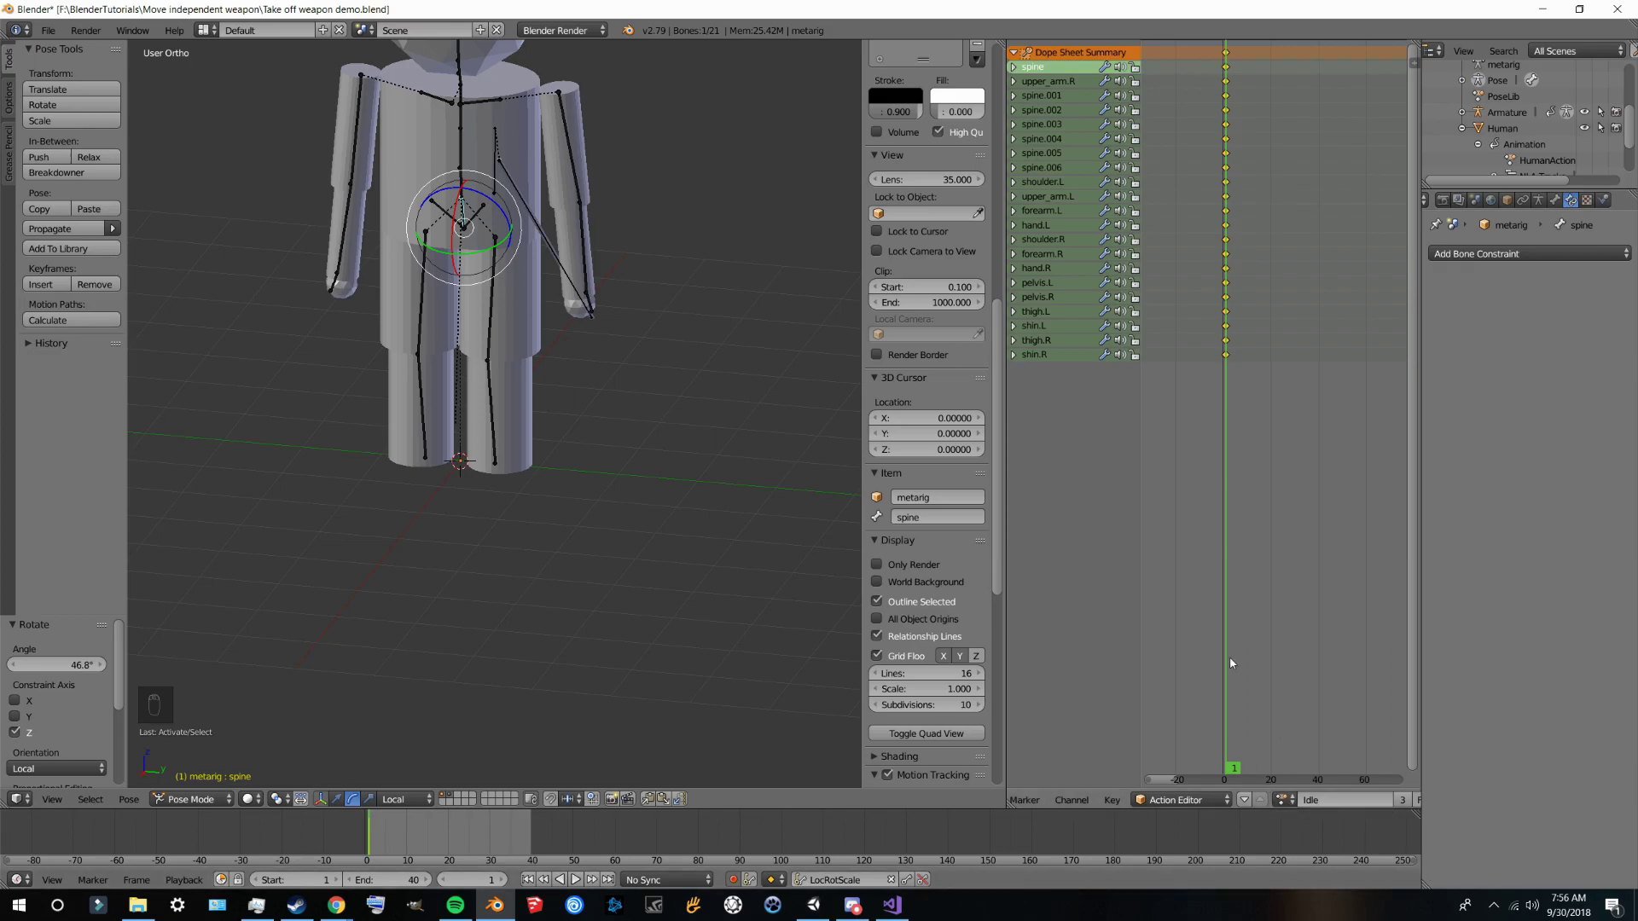
Step: Set the StickHandle bone's Child Of influence to 0.000 and keyframe it at frame 1
middle_click_drag(611, 748, 624, 589)
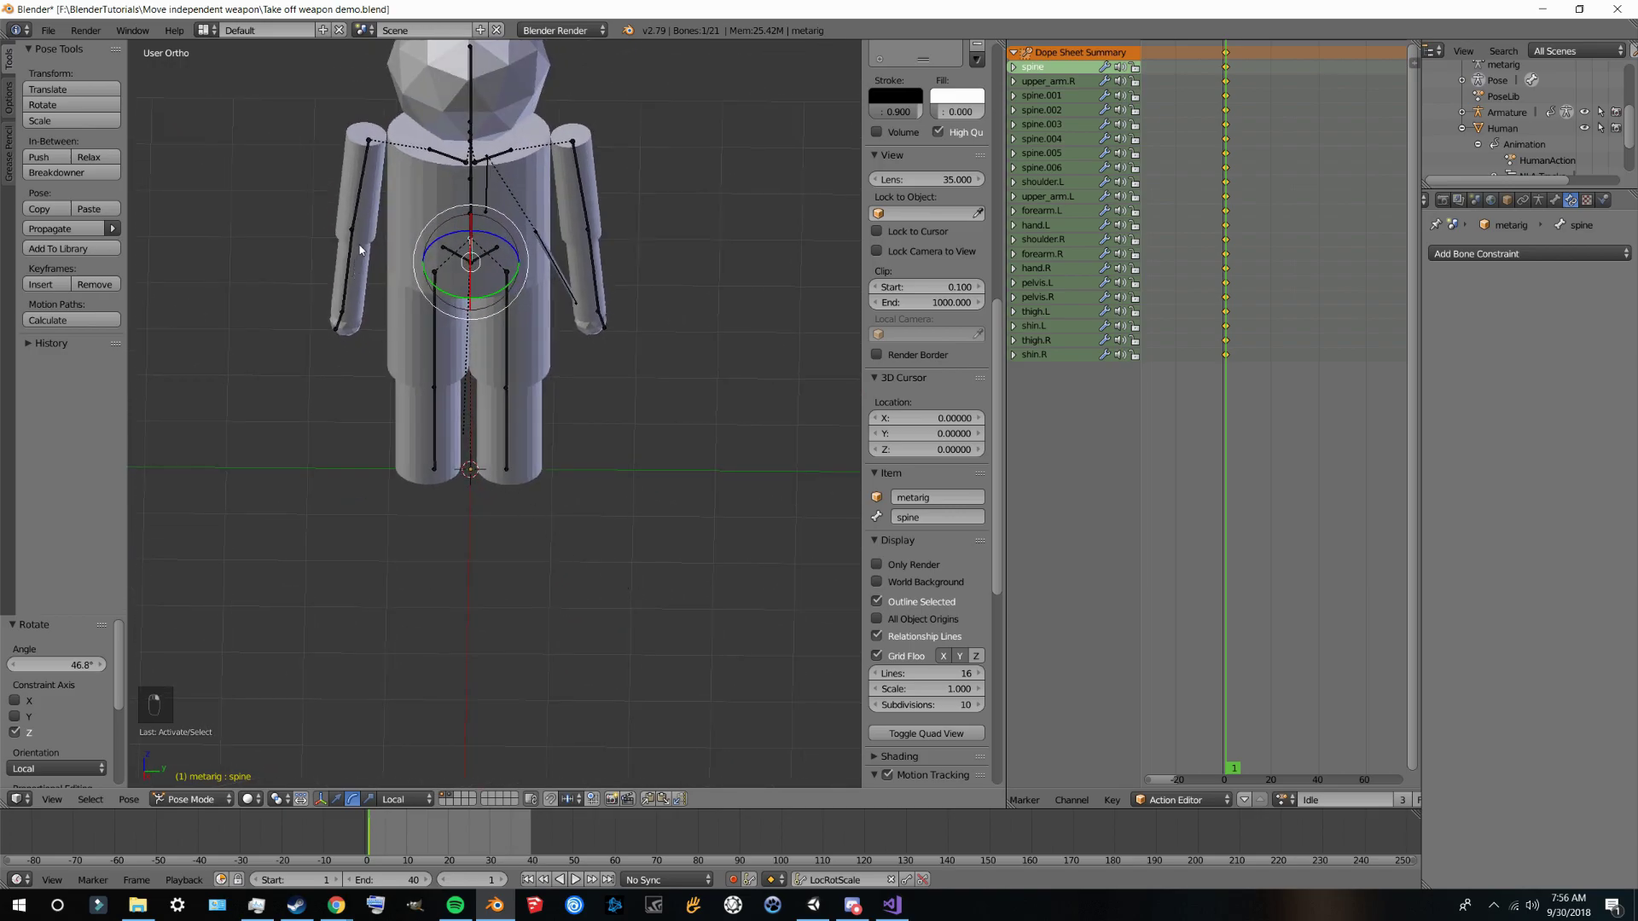
middle_click_drag(788, 282, 618, 306)
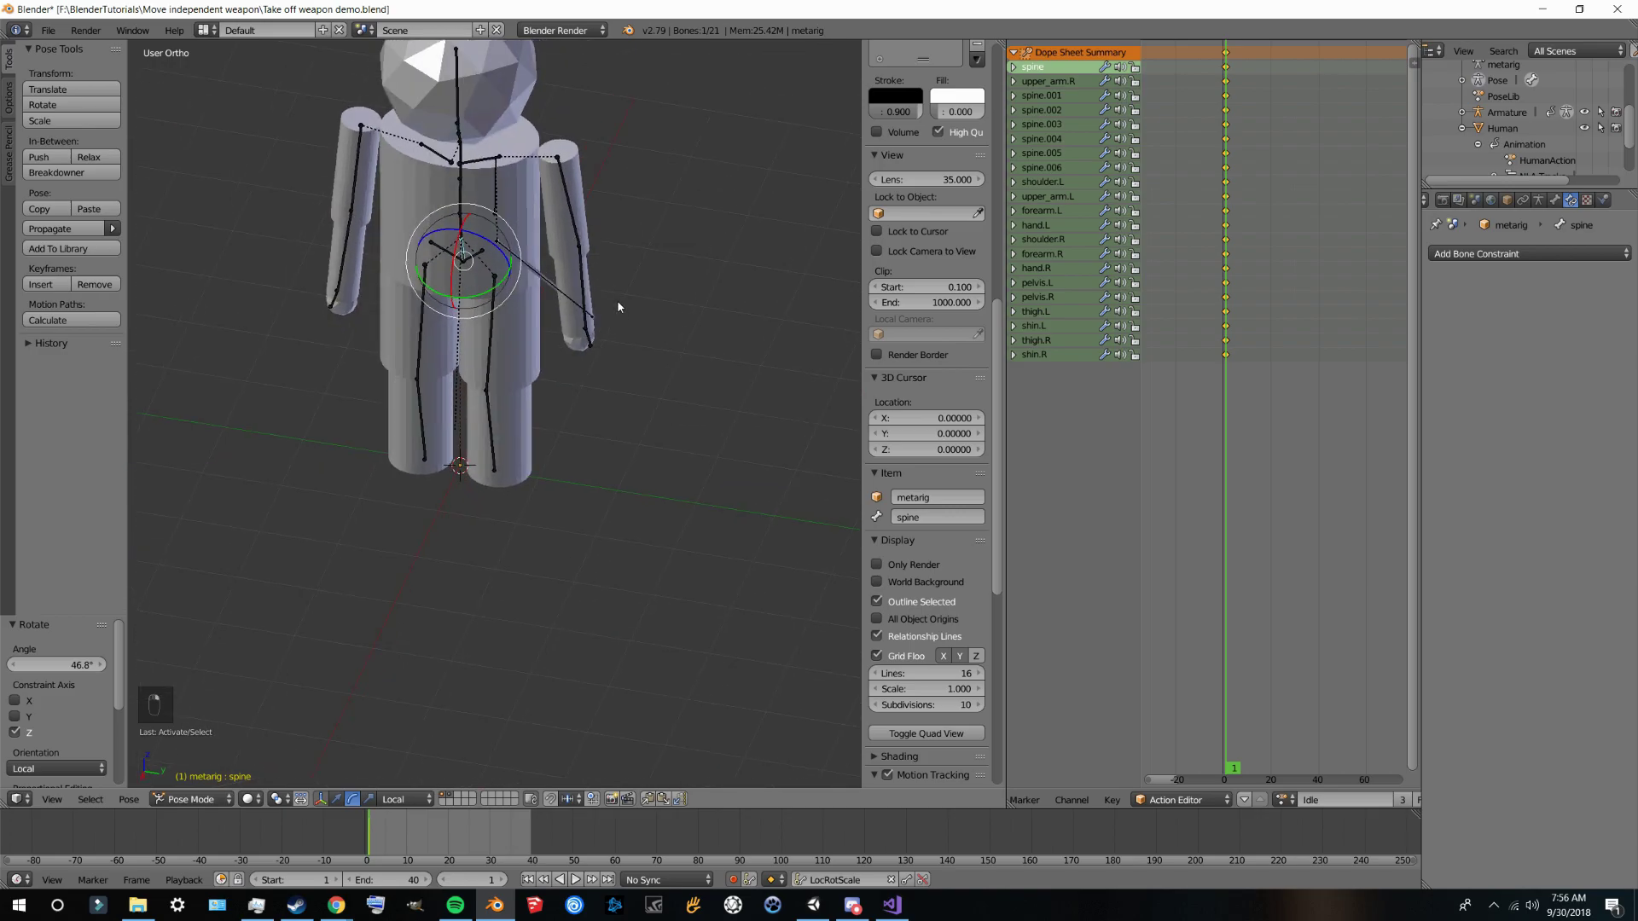
right_click(536, 275)
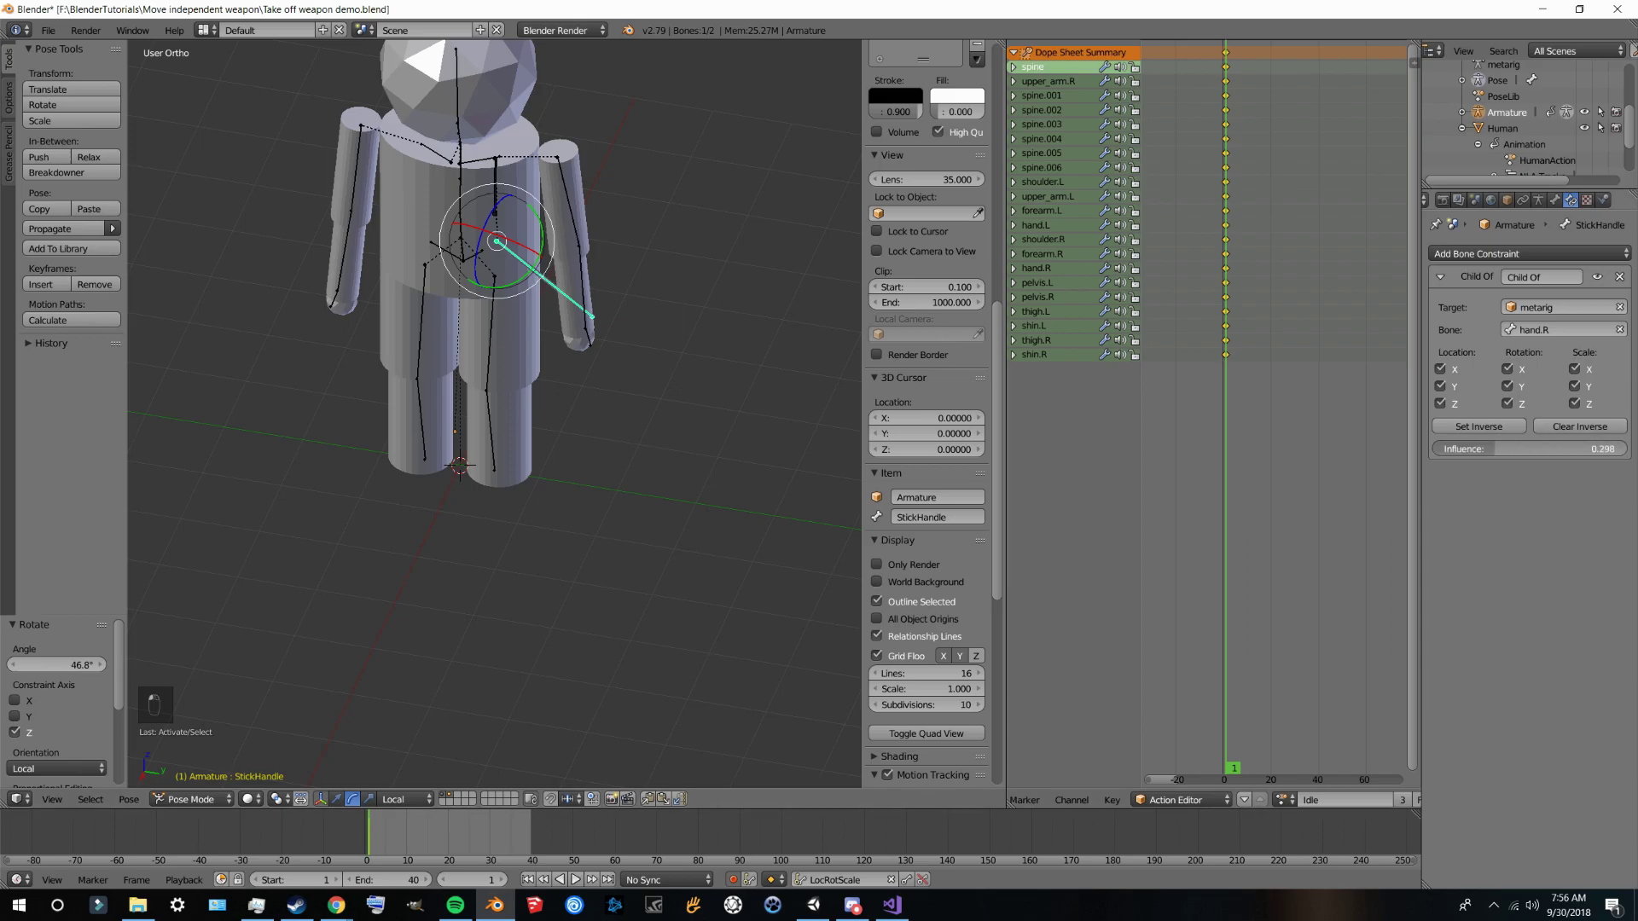
right_click(1502, 442)
left_click(1525, 454)
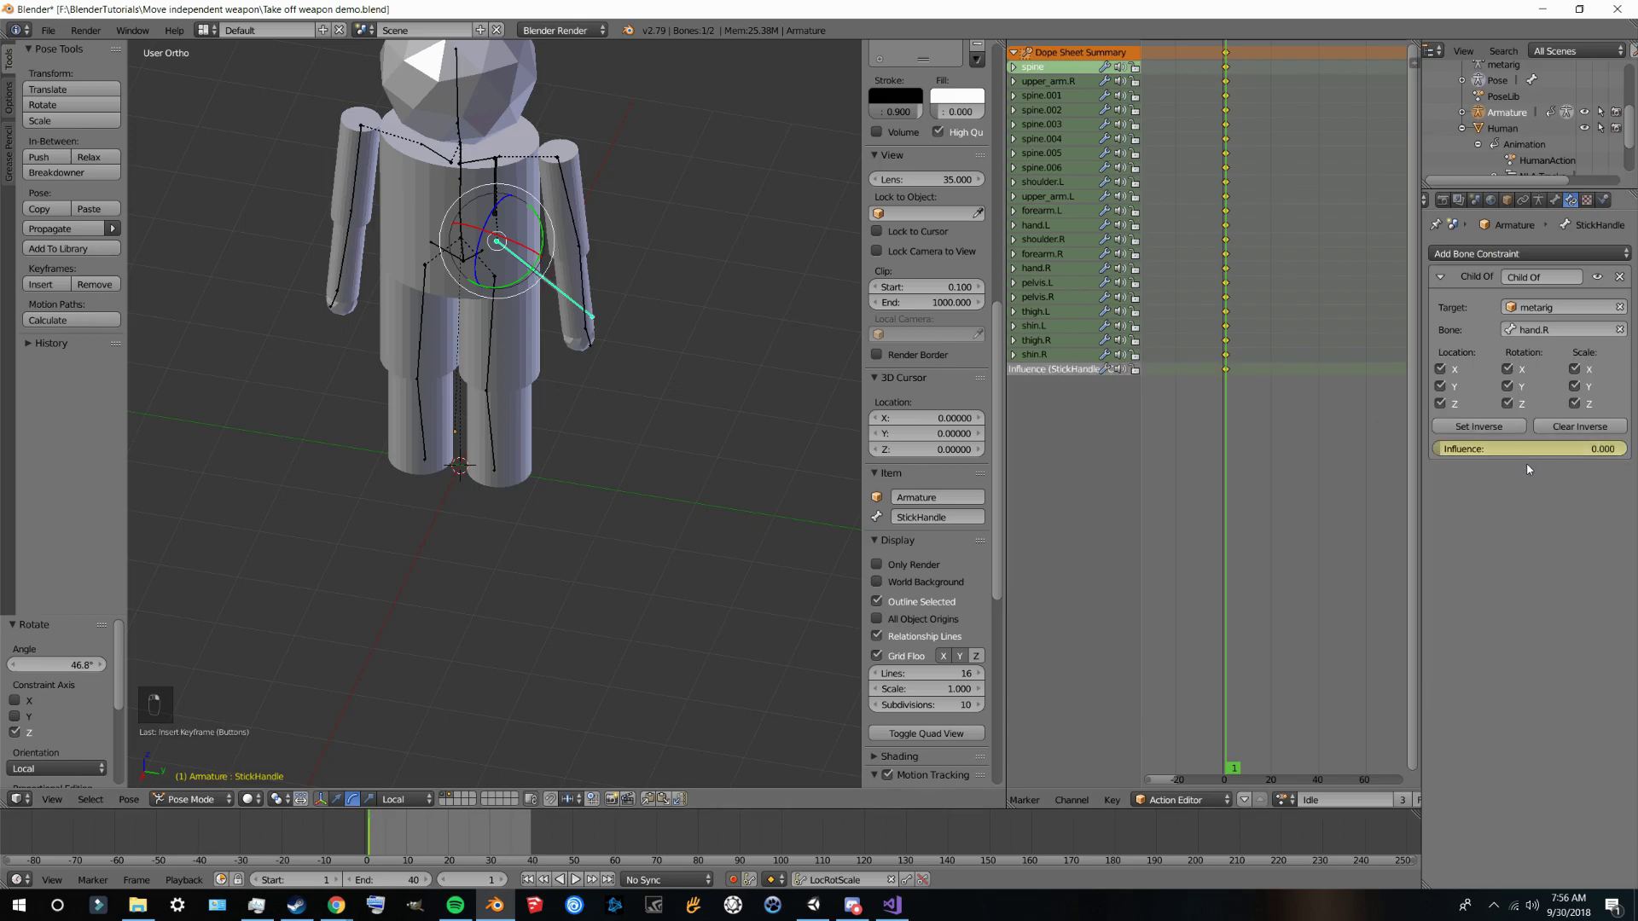
right_click(351, 179)
middle_click_drag(352, 177, 427, 198)
left_click_drag(404, 214, 402, 215)
left_click_drag(402, 215, 396, 224)
middle_click_drag(396, 224, 409, 162)
left_click_drag(401, 162, 385, 185)
key("ctrl+z")
key("ctrl+z")
Step: At frame 10, rotate the upper_arm.R bone about 25.4° around its local X axis
left_click(407, 833)
middle_click_drag(410, 247, 416, 319)
left_click_drag(449, 234, 469, 270)
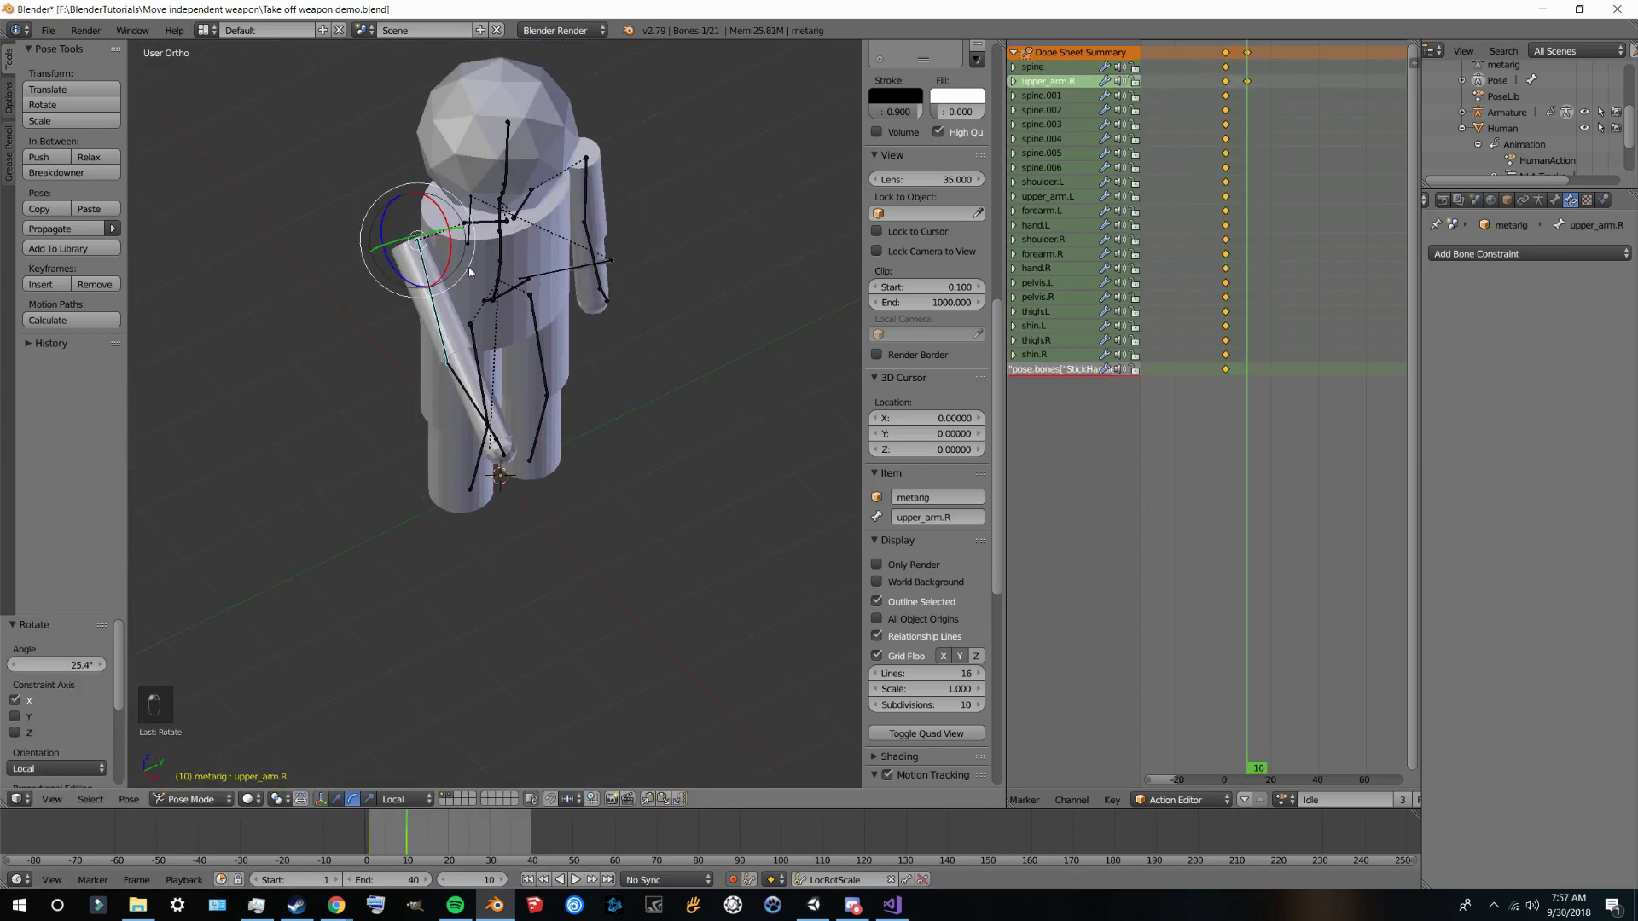
Step: At frame 10, rotate the shoulder.R and forearm.R bones to bring the right hand toward the rod's handle
middle_click_drag(469, 272, 435, 286)
right_click(431, 372)
right_click(435, 223)
left_click_drag(444, 376, 389, 298)
right_click(354, 247)
middle_click_drag(376, 230, 320, 224)
right_click(312, 227)
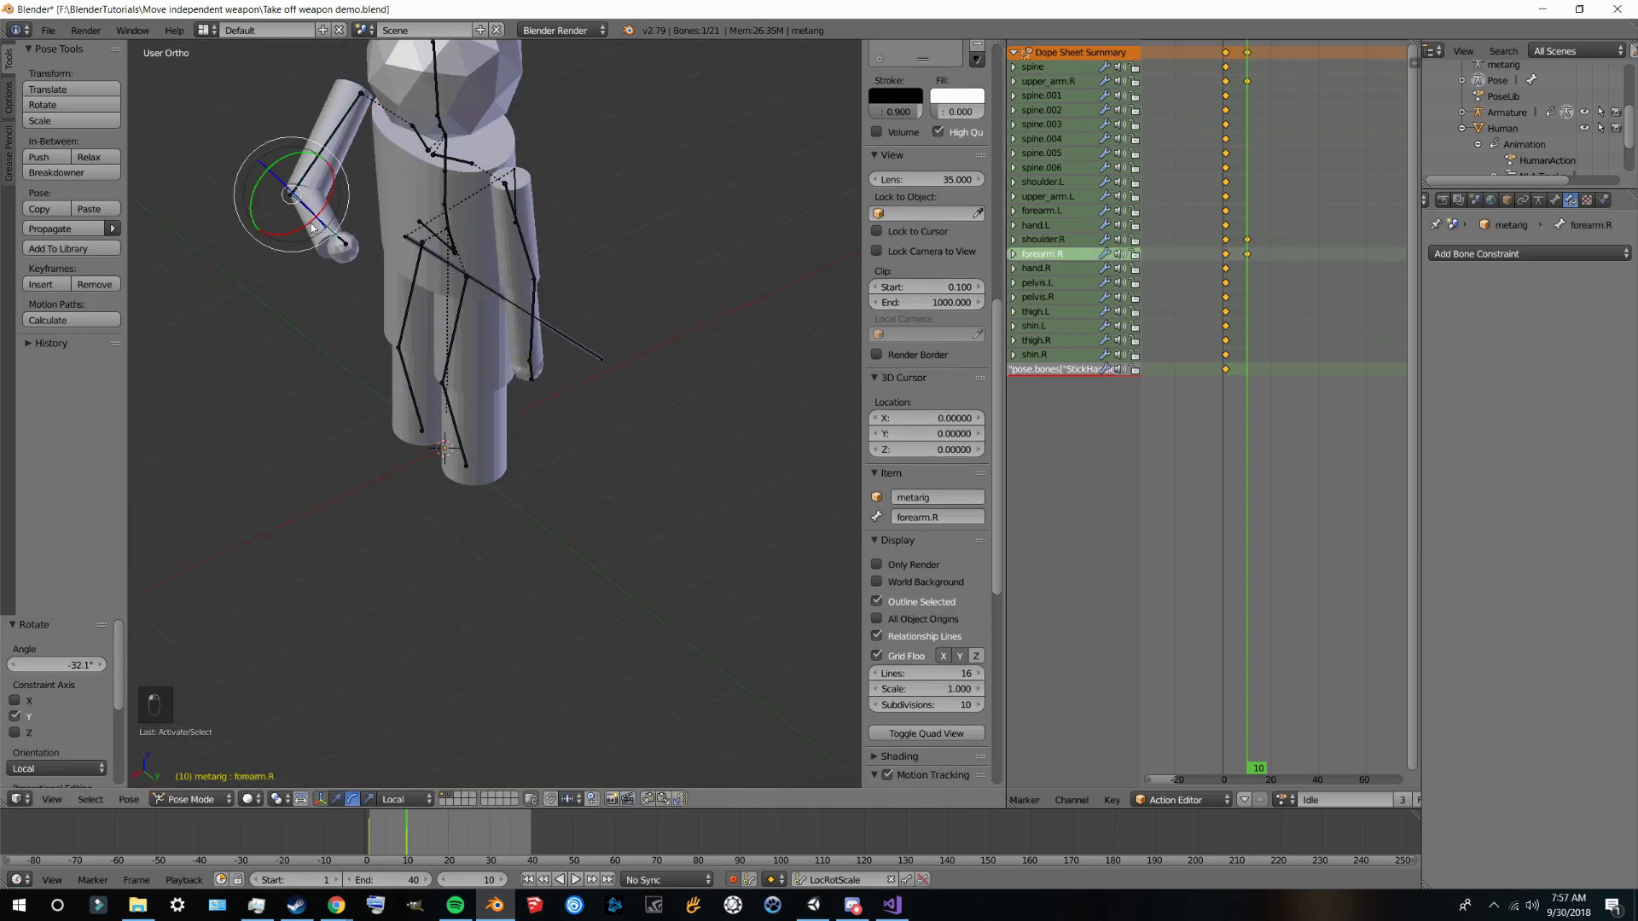
left_click_drag(312, 227, 324, 214)
Step: Rotate upper_arm.R about -2.19° around local X with Only Render on, and turn Only Render off again
right_click(331, 141)
middle_click_drag(332, 171, 309, 191)
mouse_move(367, 367)
middle_mouse_down()
mouse_move(447, 311)
mouse_move(367, 367)
middle_mouse_up()
left_click(877, 565)
left_click_drag(394, 79, 390, 83)
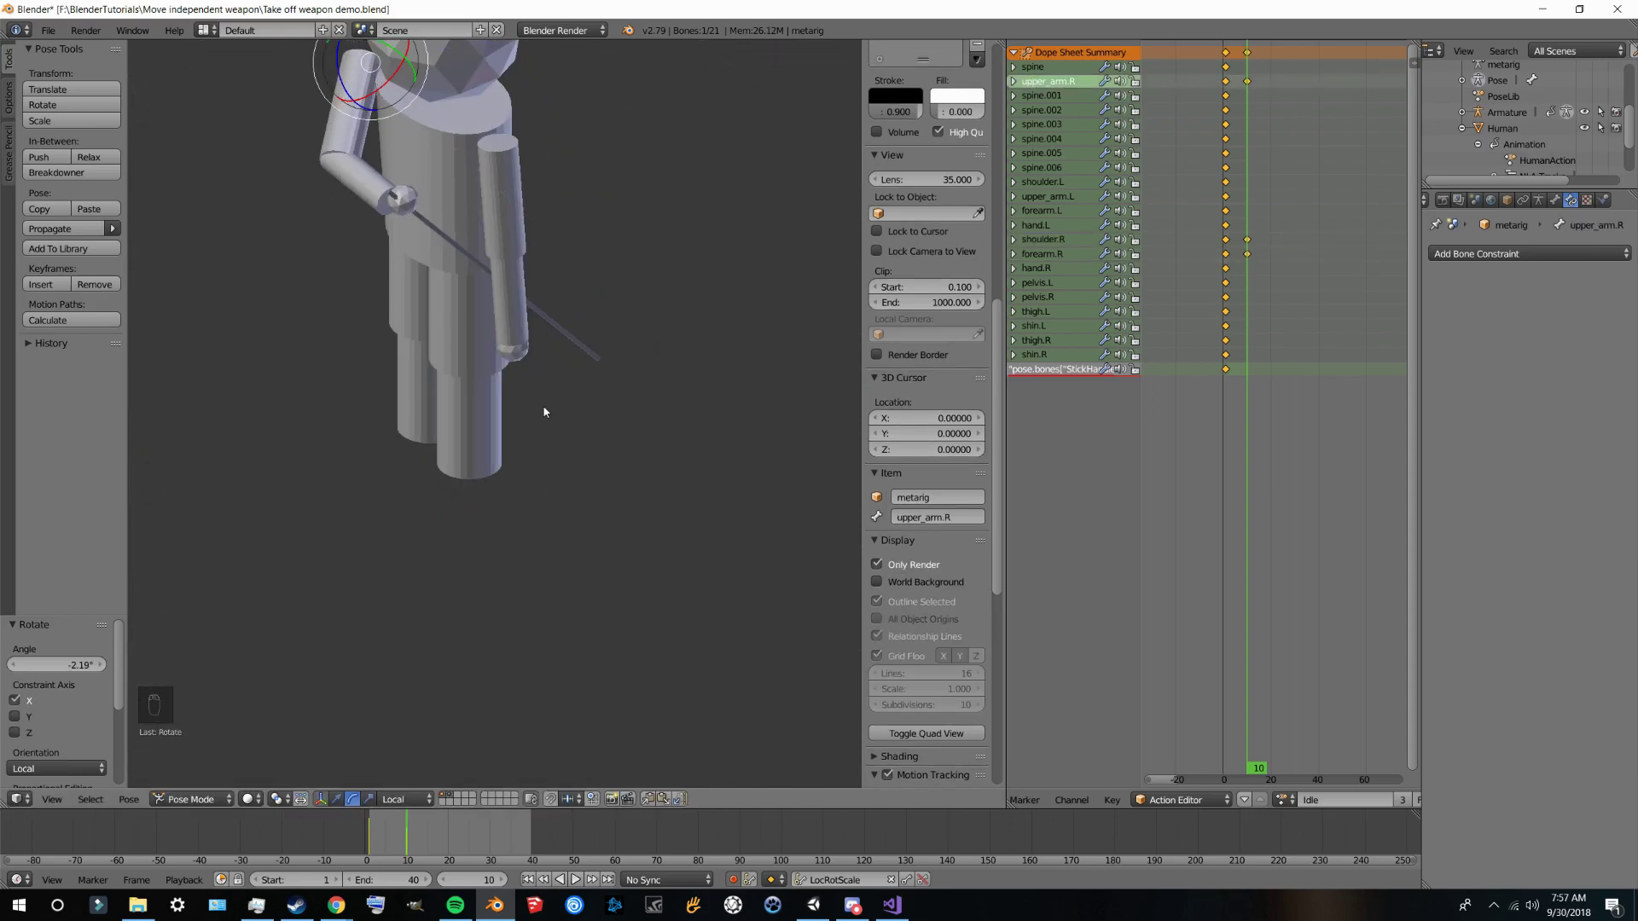
left_click(876, 564)
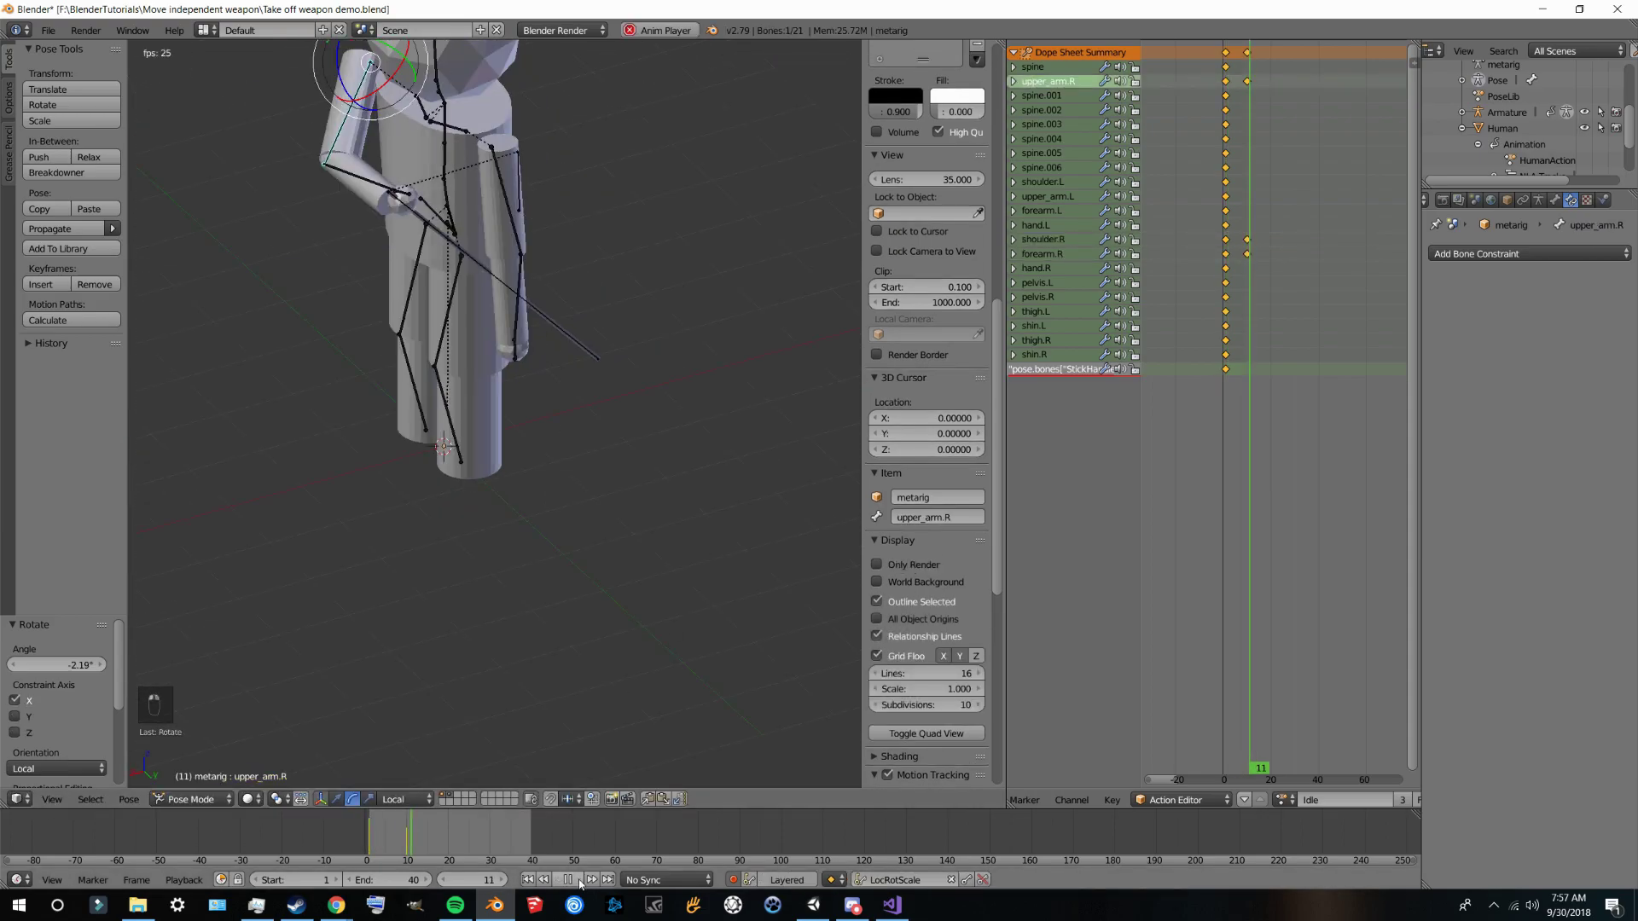
Step: Keyframe the StickHandle bone's Child Of influence at 0.000 on frame 9
right_click(479, 265)
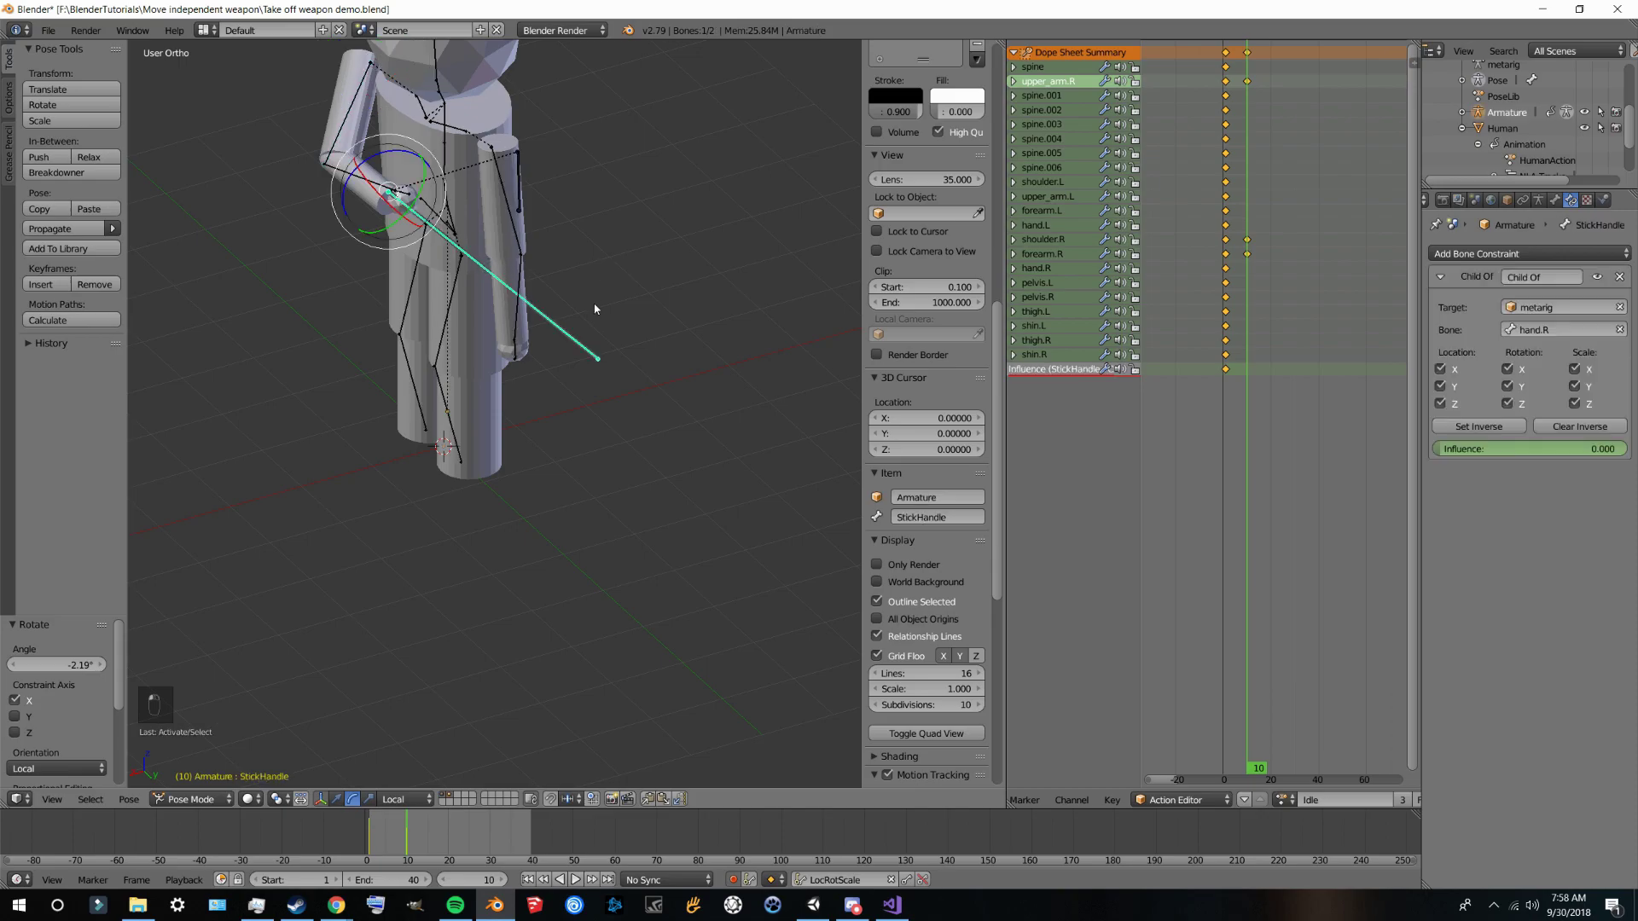
middle_click_drag(587, 305, 549, 453)
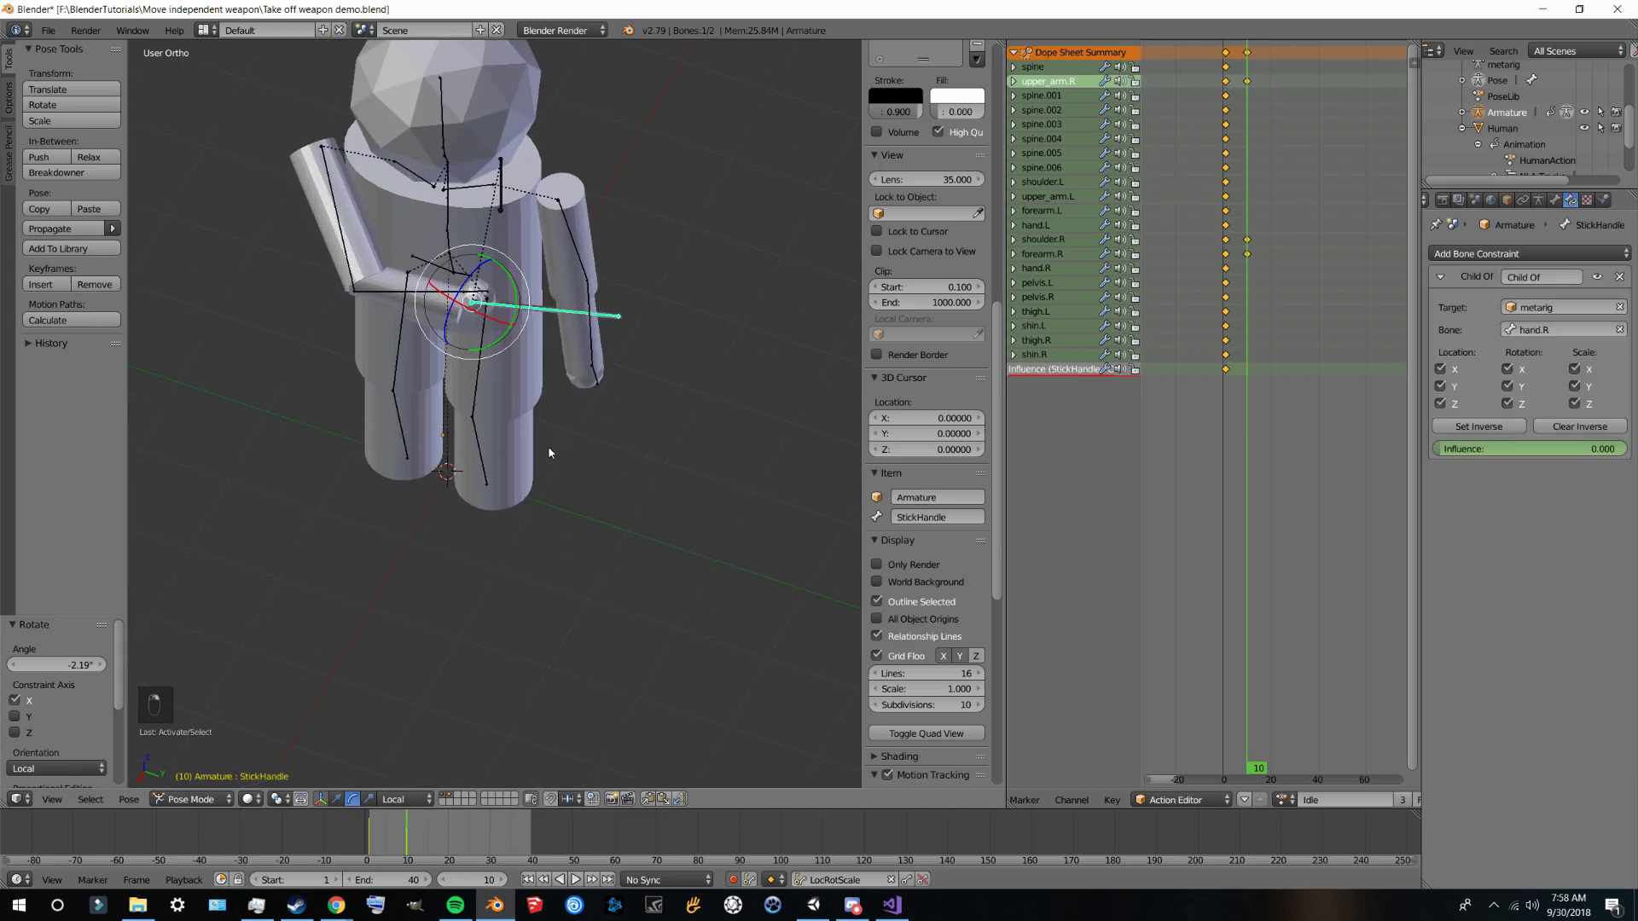
scroll(532, 432, "up", 2)
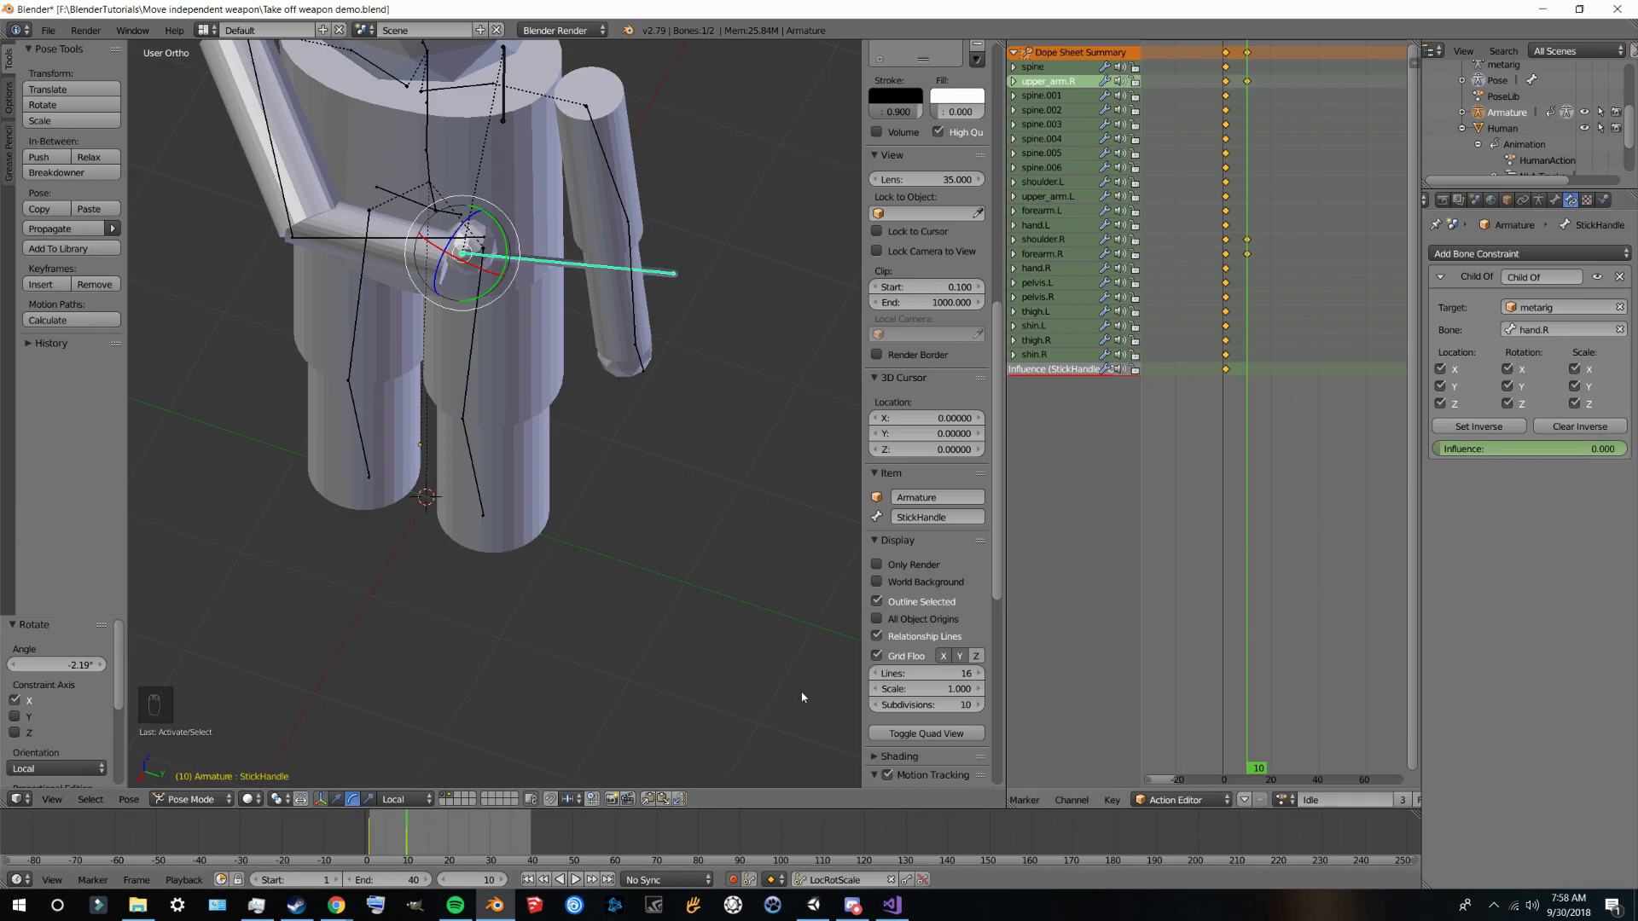
left_click(403, 845)
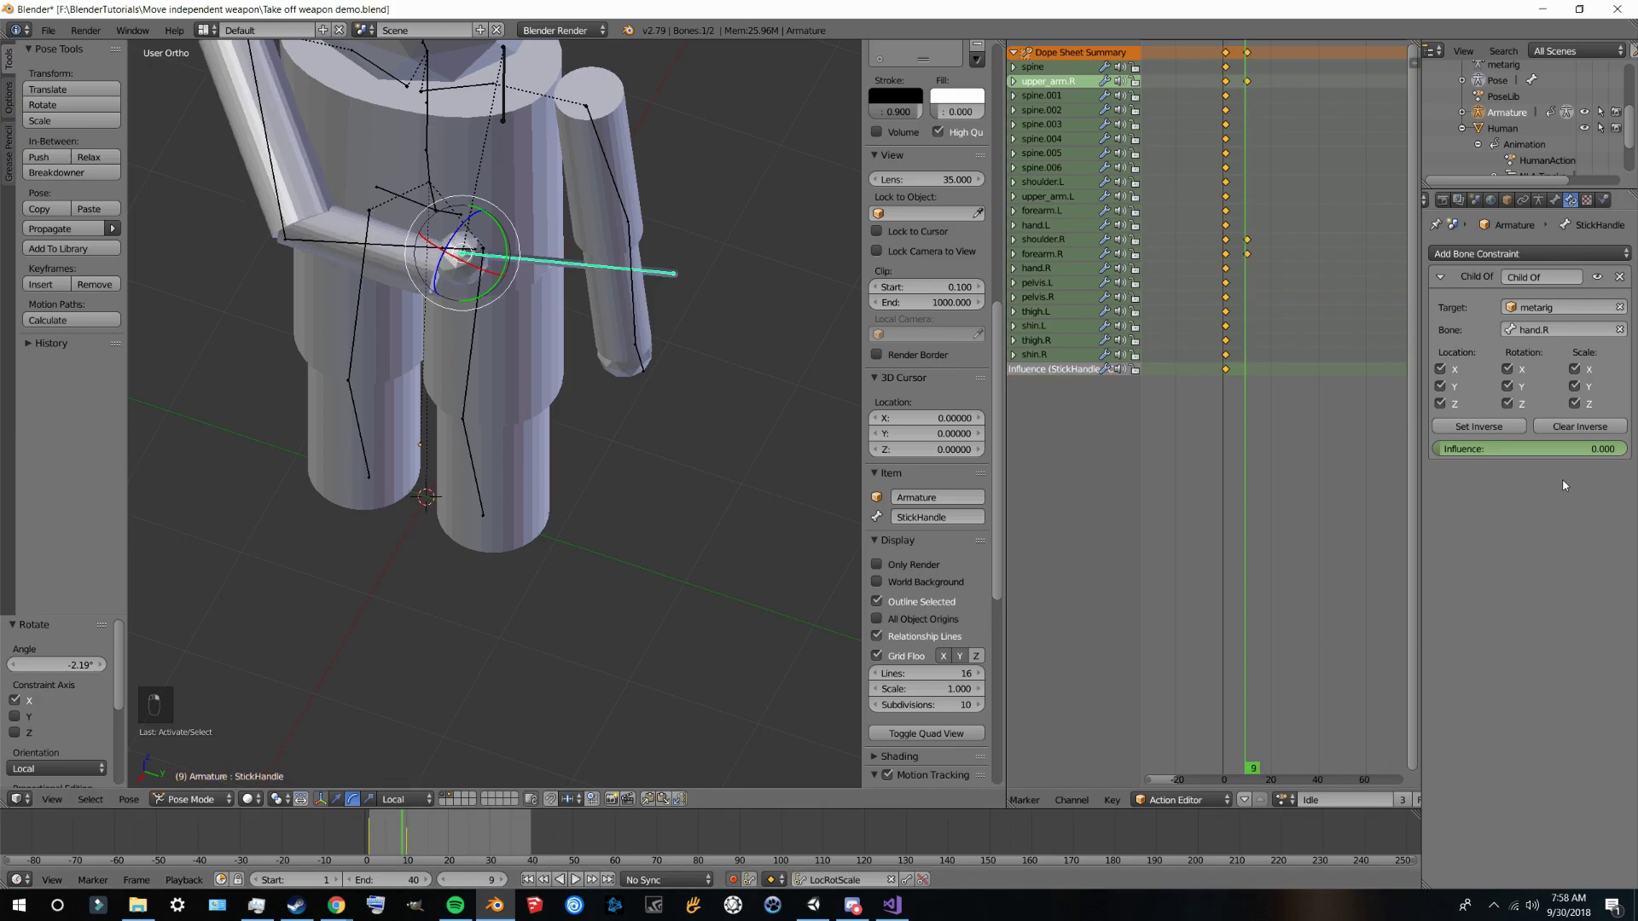
right_click(1557, 450)
left_click(1556, 456)
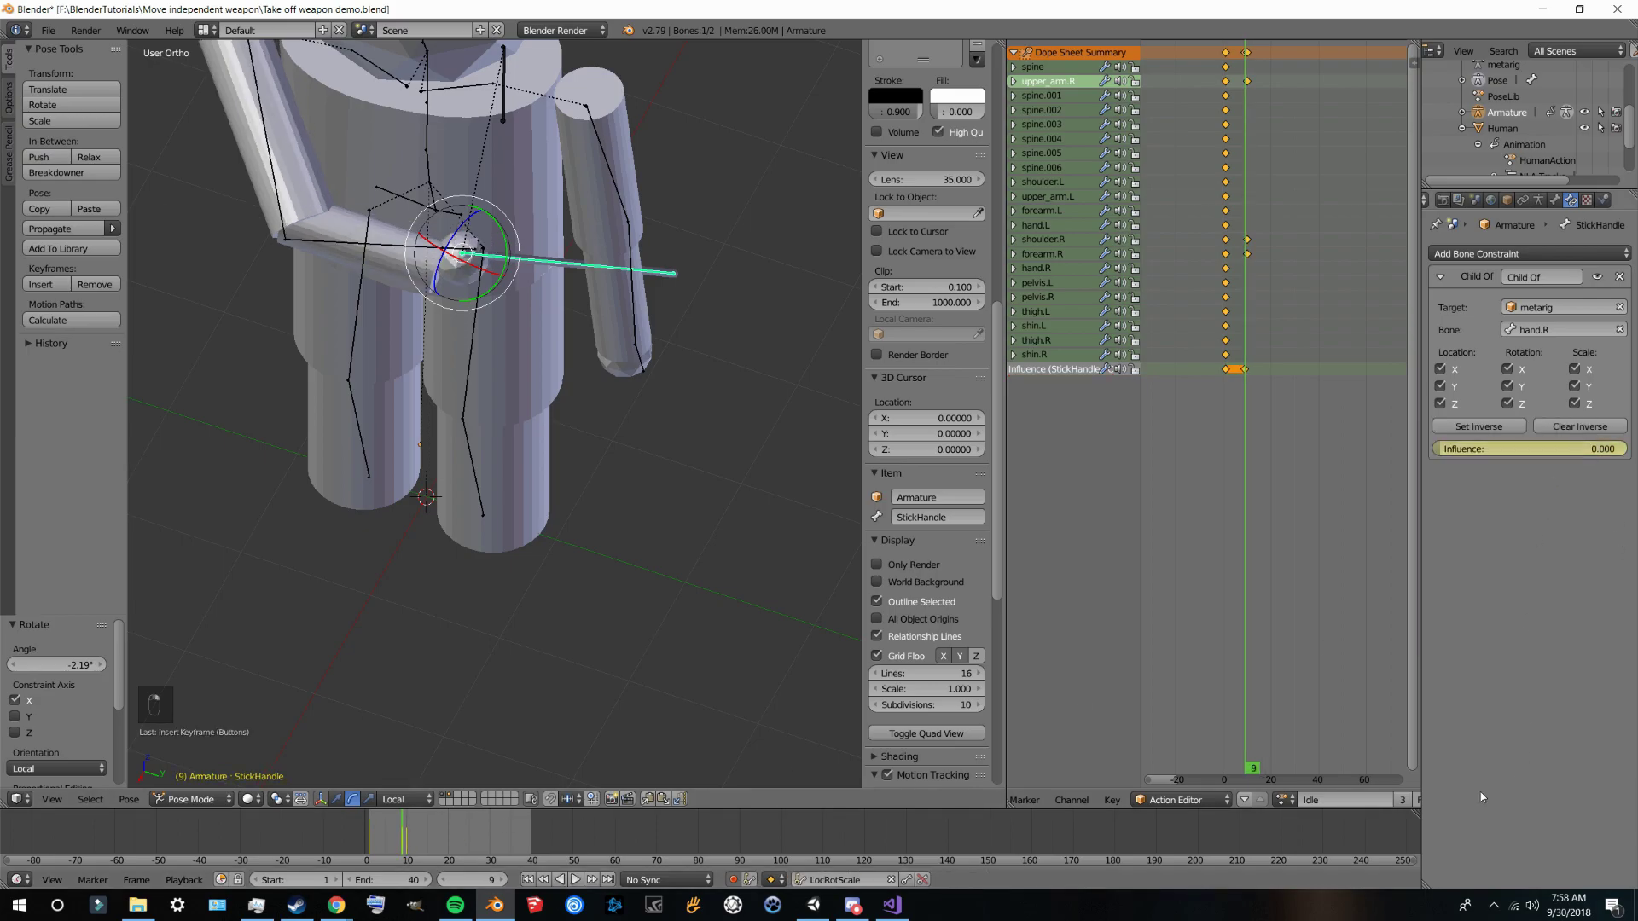
Step: At frame 10, rotate hand.R and turn forearm.R about -11° around local X so the hand meets the rod
left_click(407, 839)
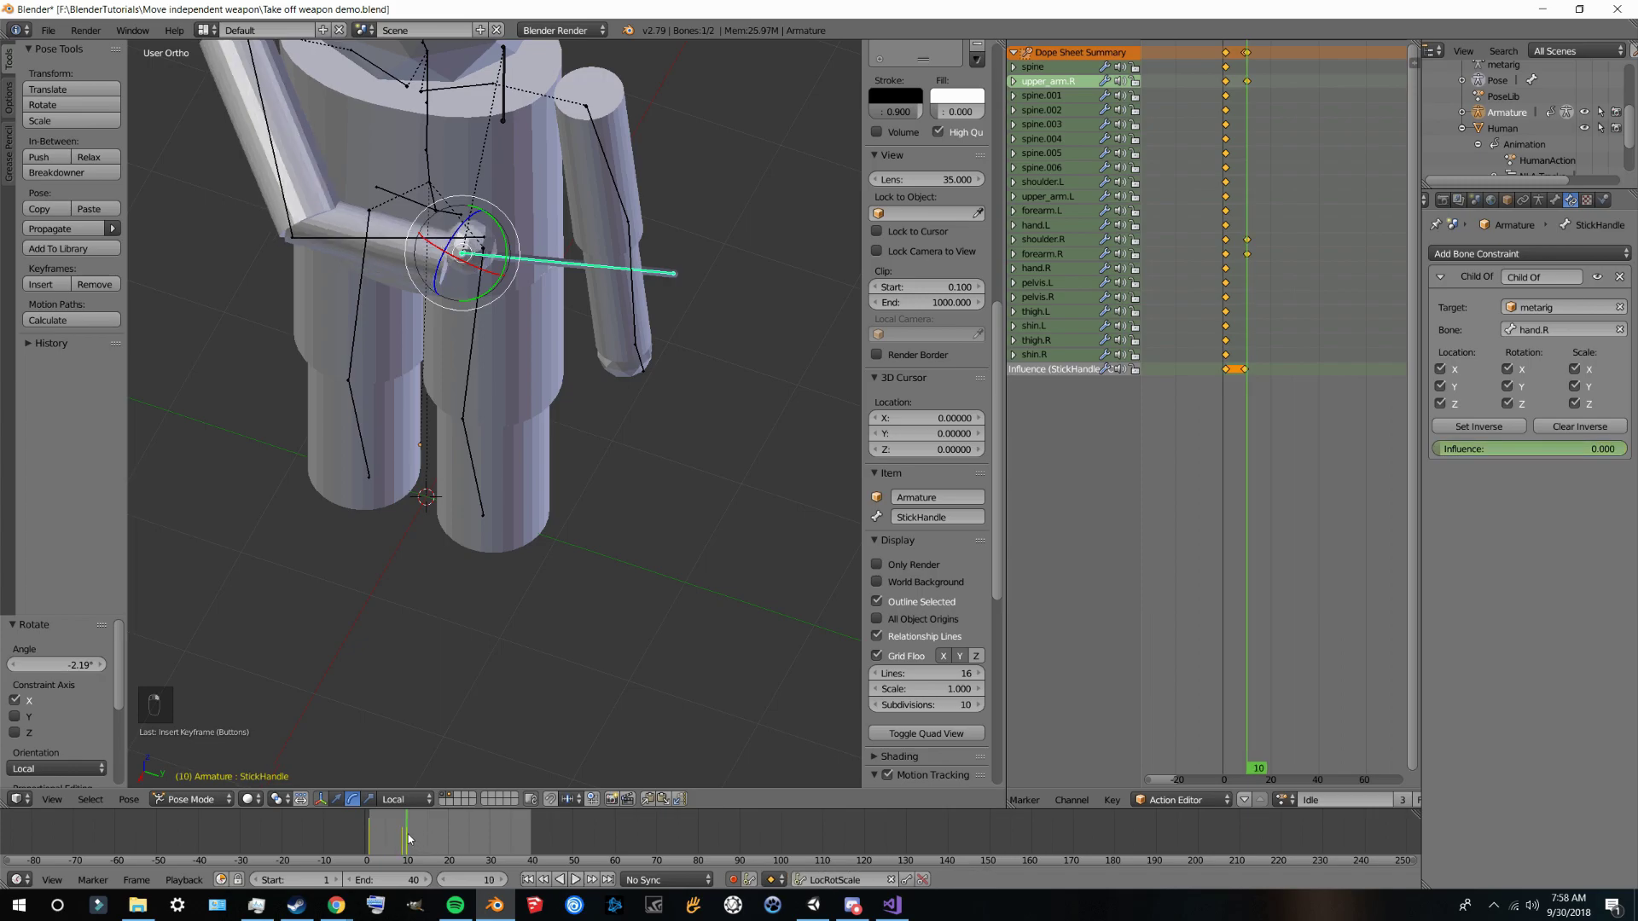
middle_click_drag(524, 452, 570, 510)
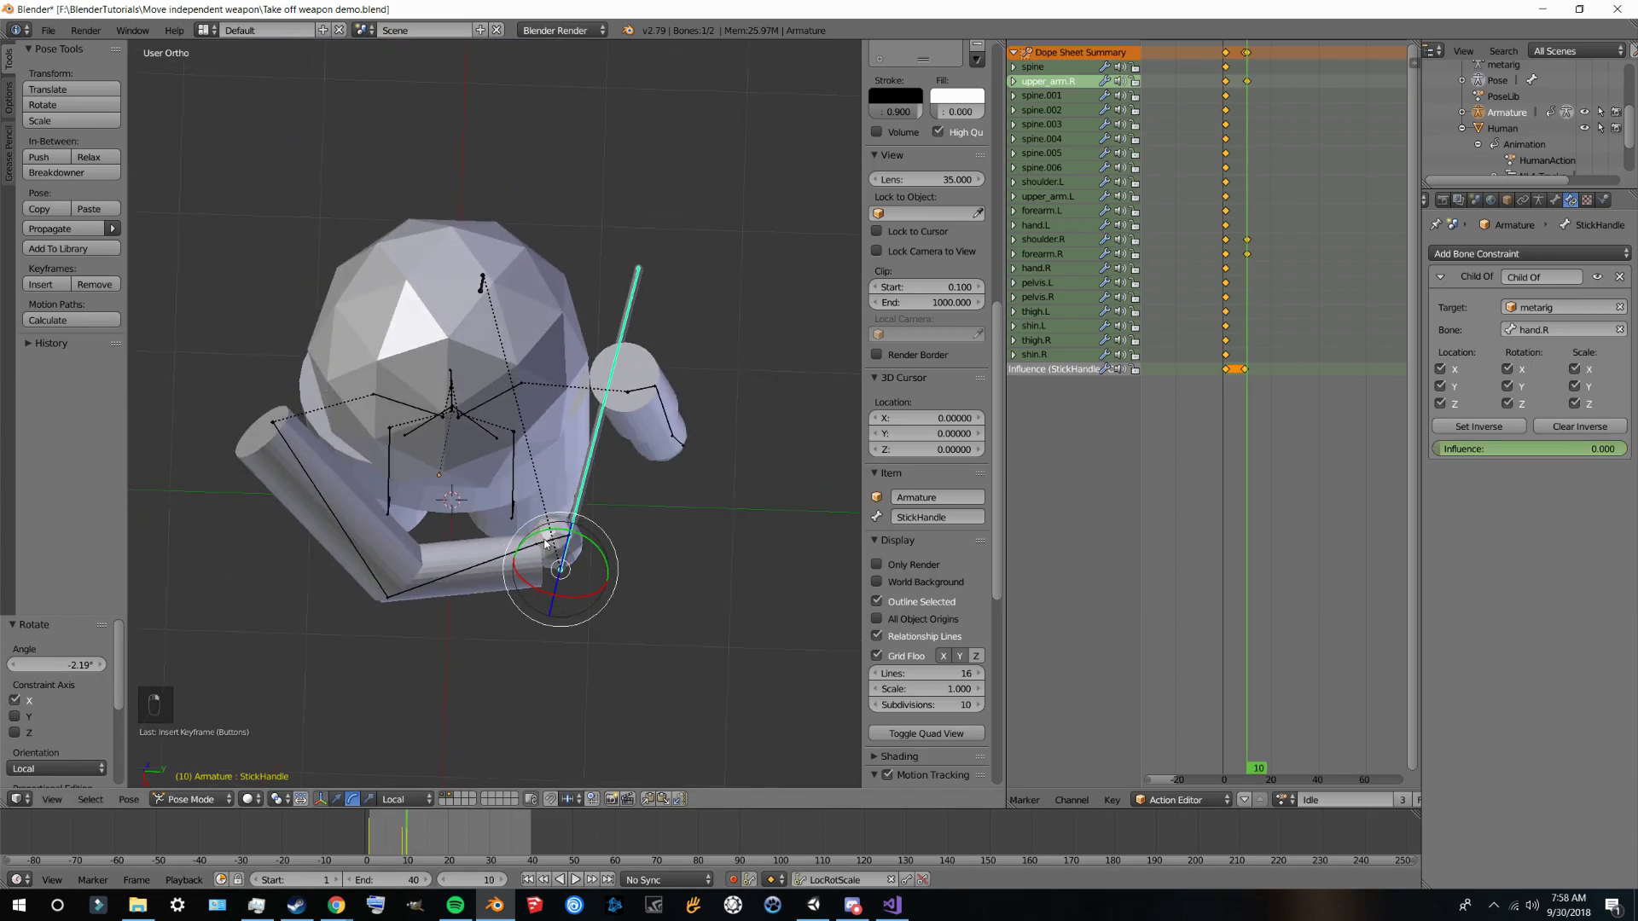
right_click(547, 544)
middle_click_drag(647, 586, 490, 479)
left_click_drag(423, 382, 395, 491)
right_click(317, 314)
left_click_drag(289, 285, 289, 299)
key("KP_Subtract")
key("KP_Subtract")
key("KP_Add")
key("KP_Add")
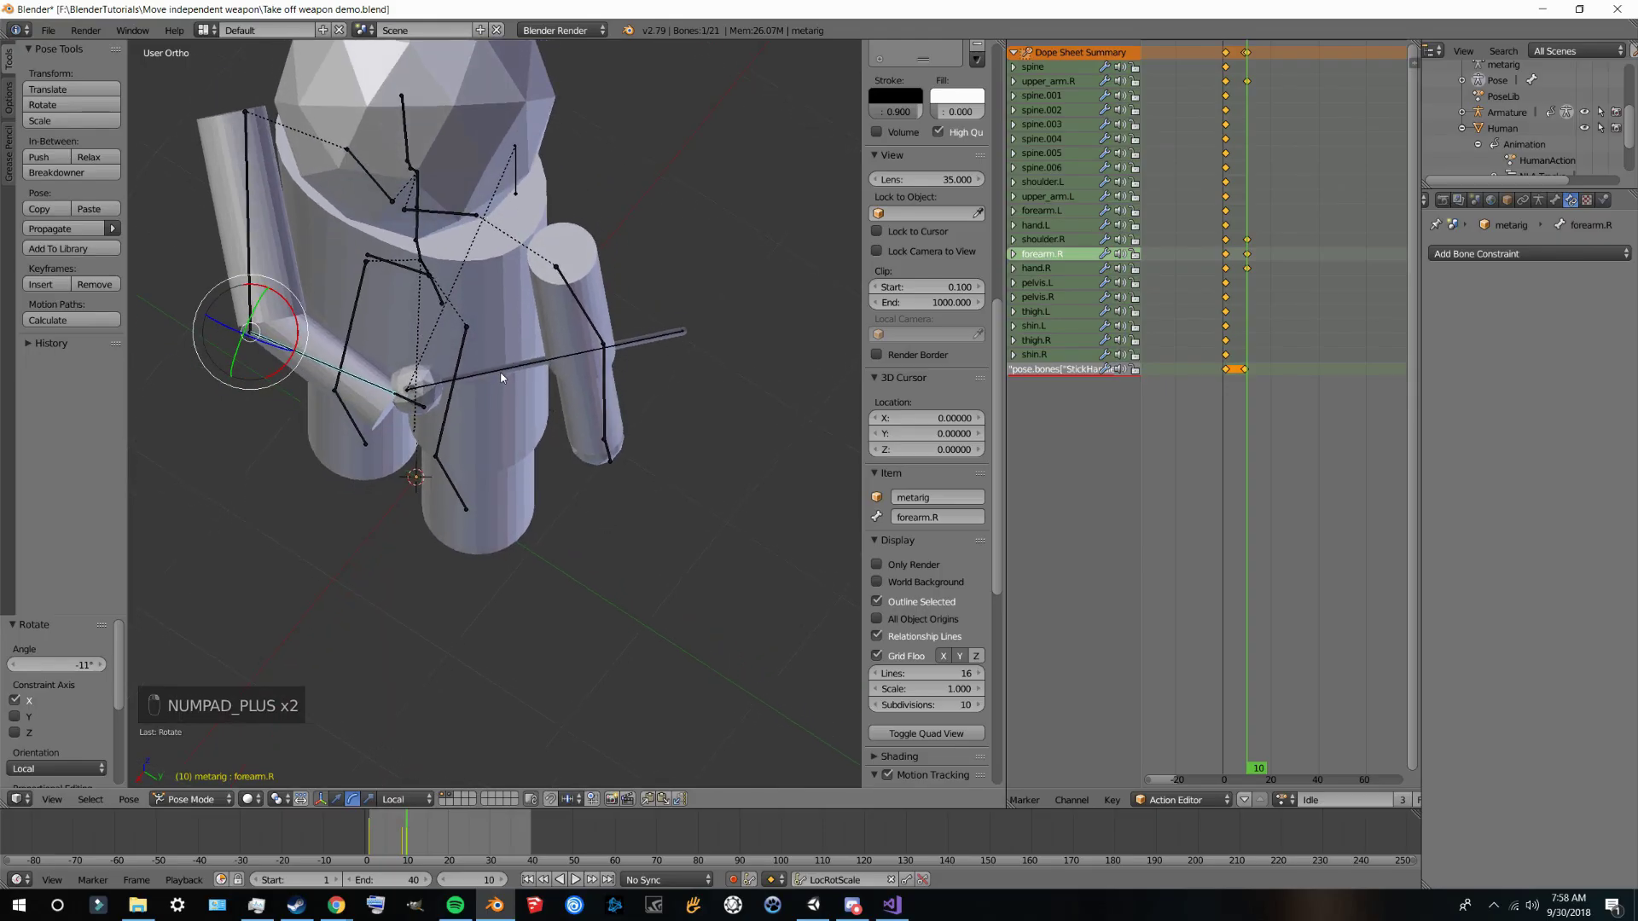
Step: At frame 10, set the StickHandle's Child Of influence to 1.000, apply Set Inverse, and keyframe the influence
right_click(517, 370)
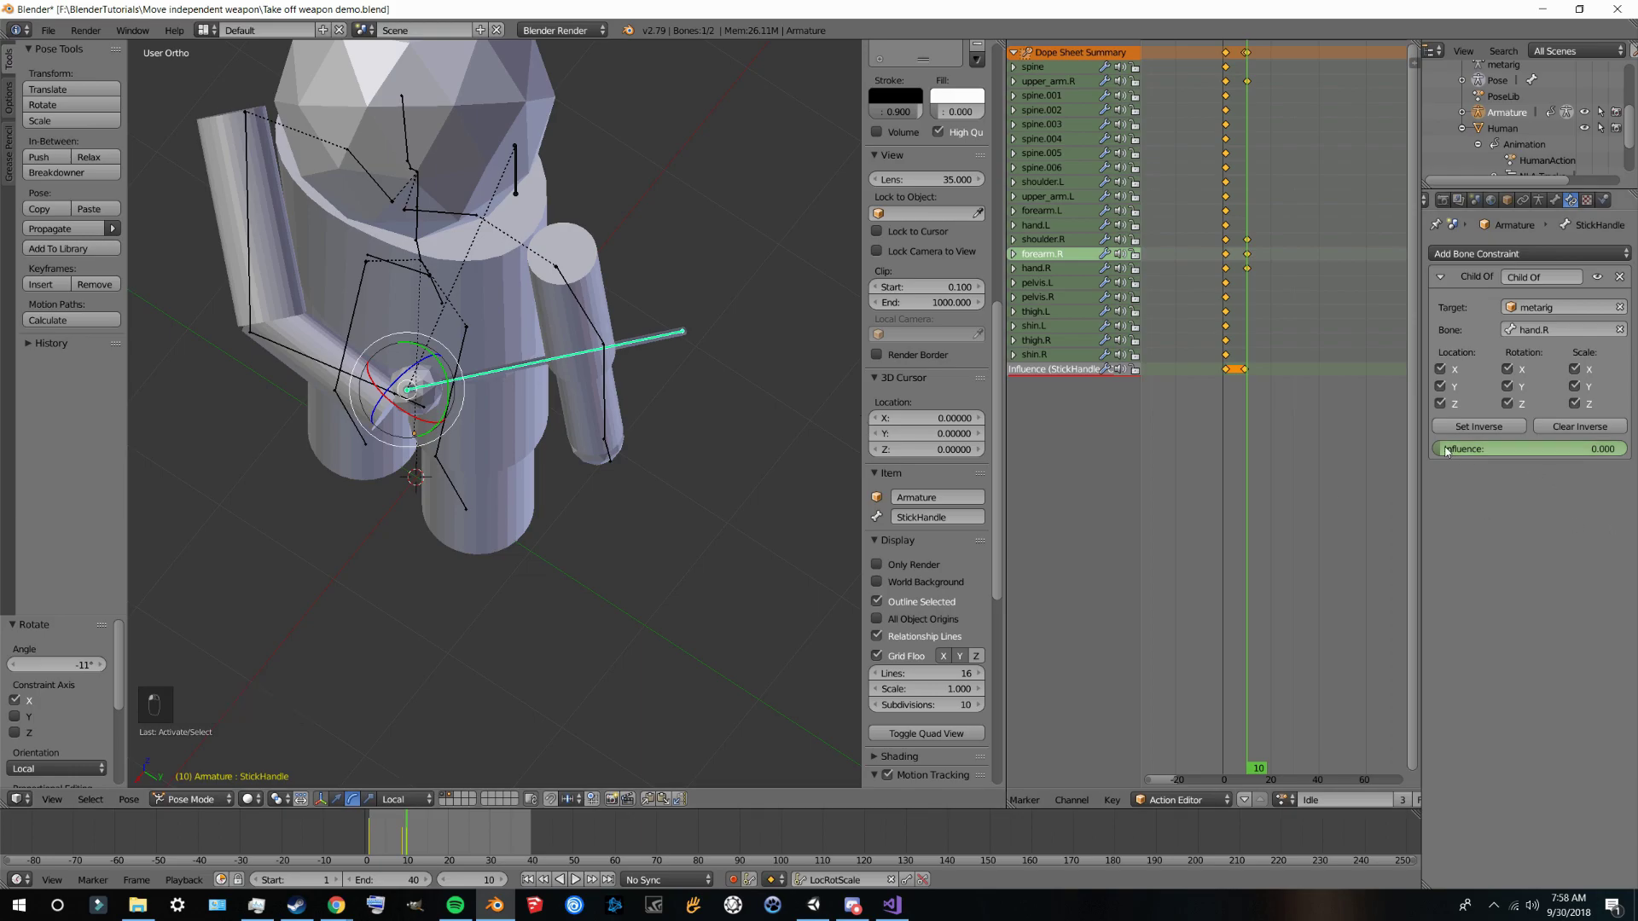
left_click_drag(1446, 450, 1625, 451)
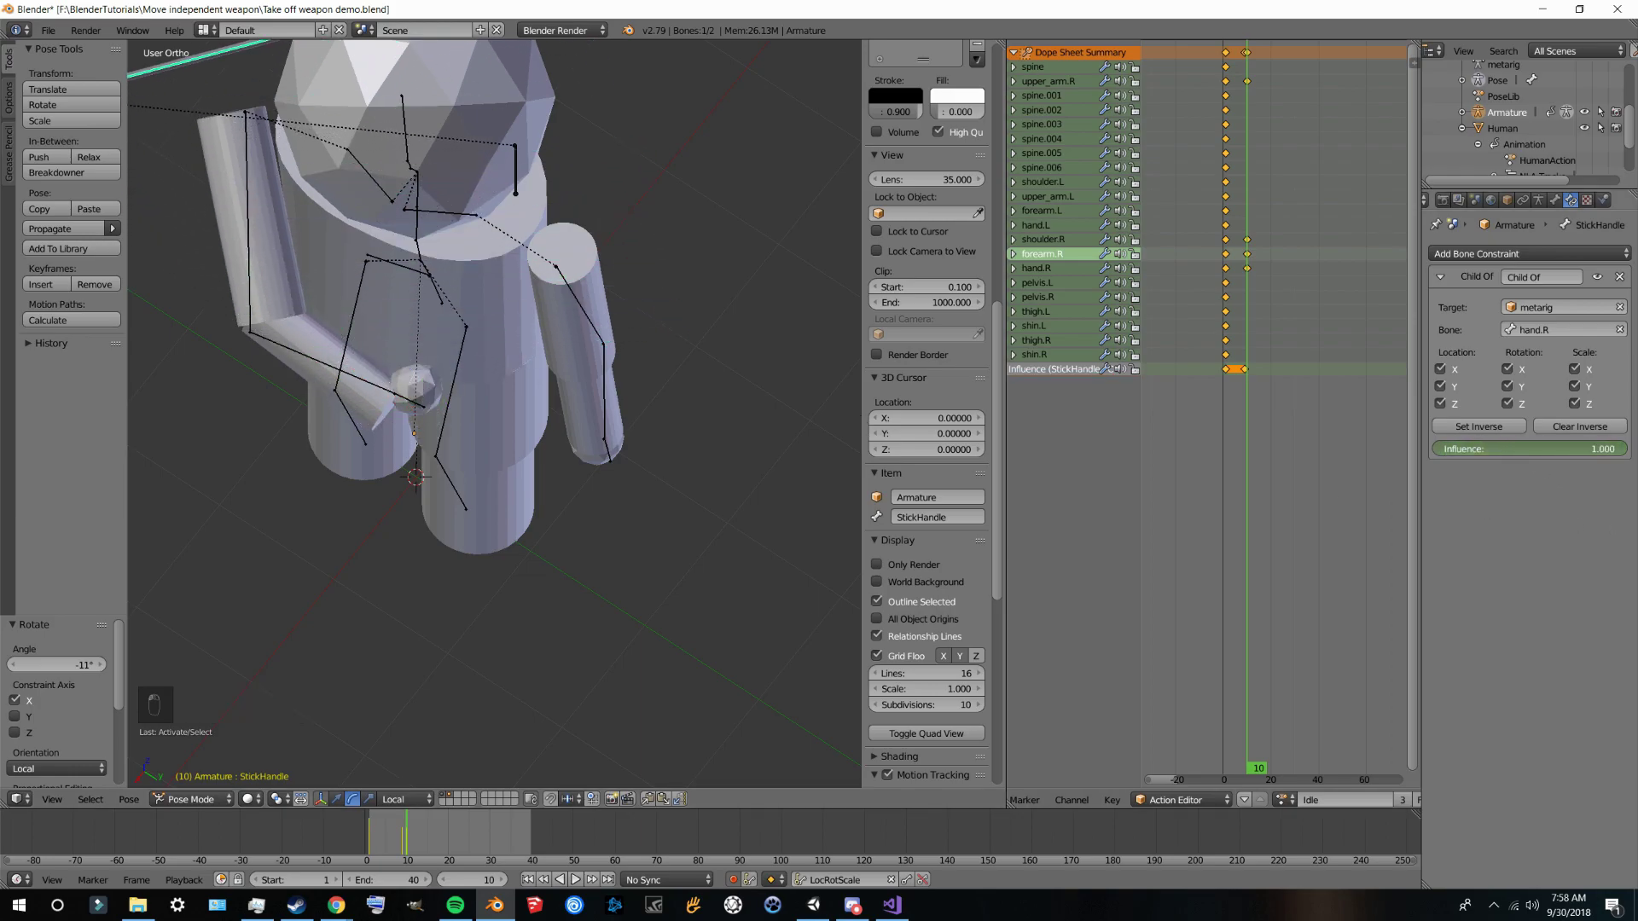
left_click(1490, 429)
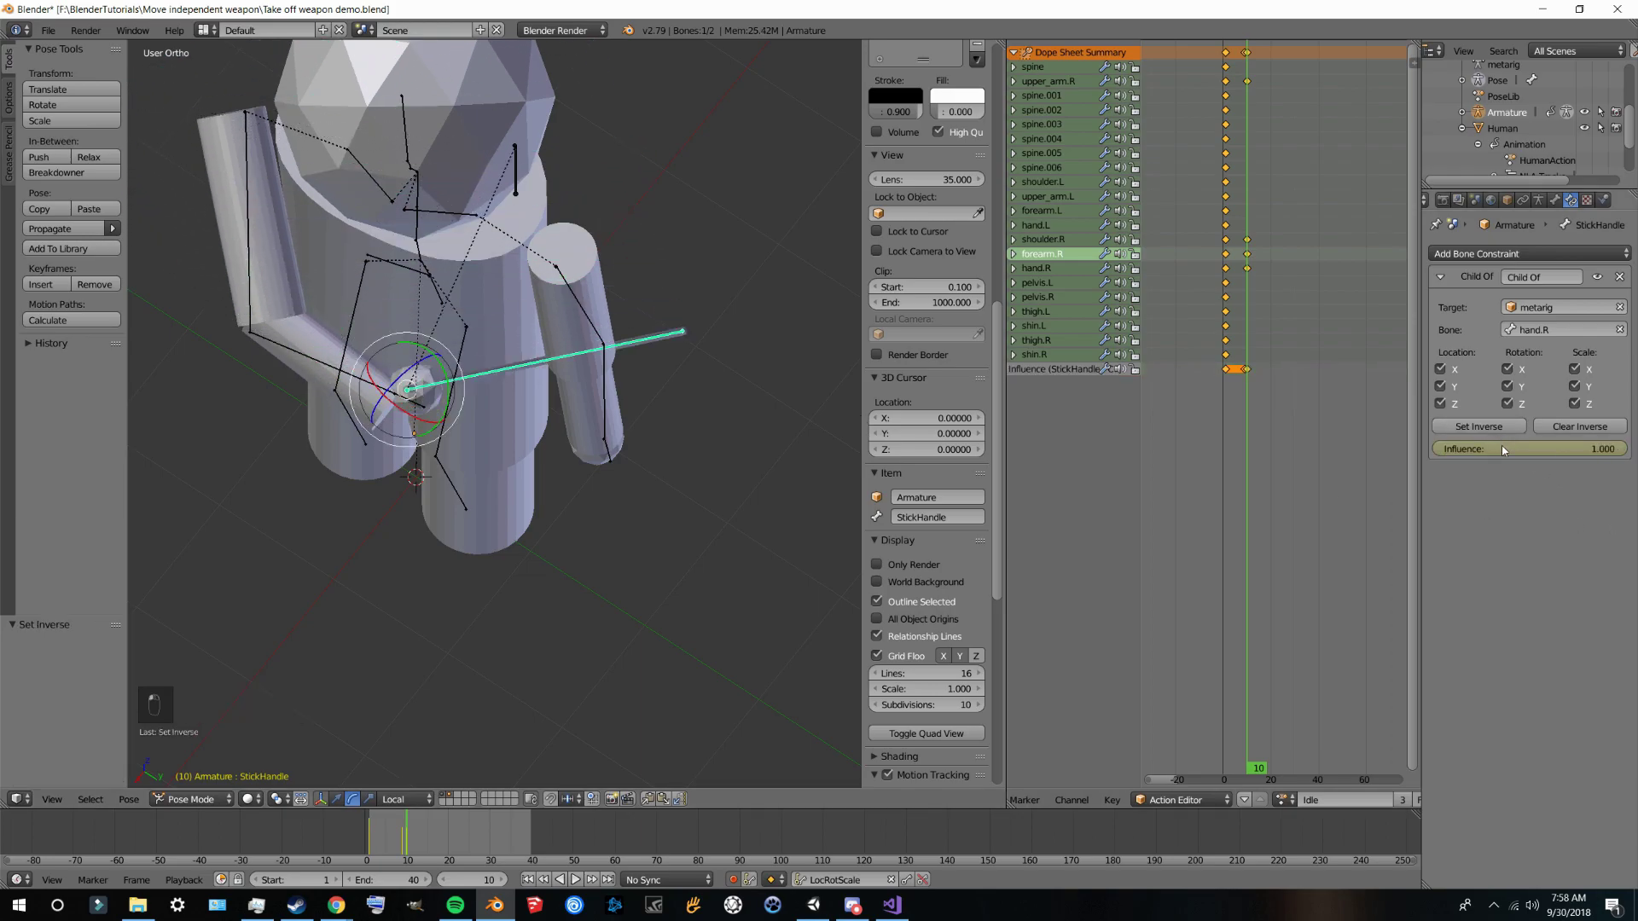
right_click(1504, 451)
left_click(1504, 448)
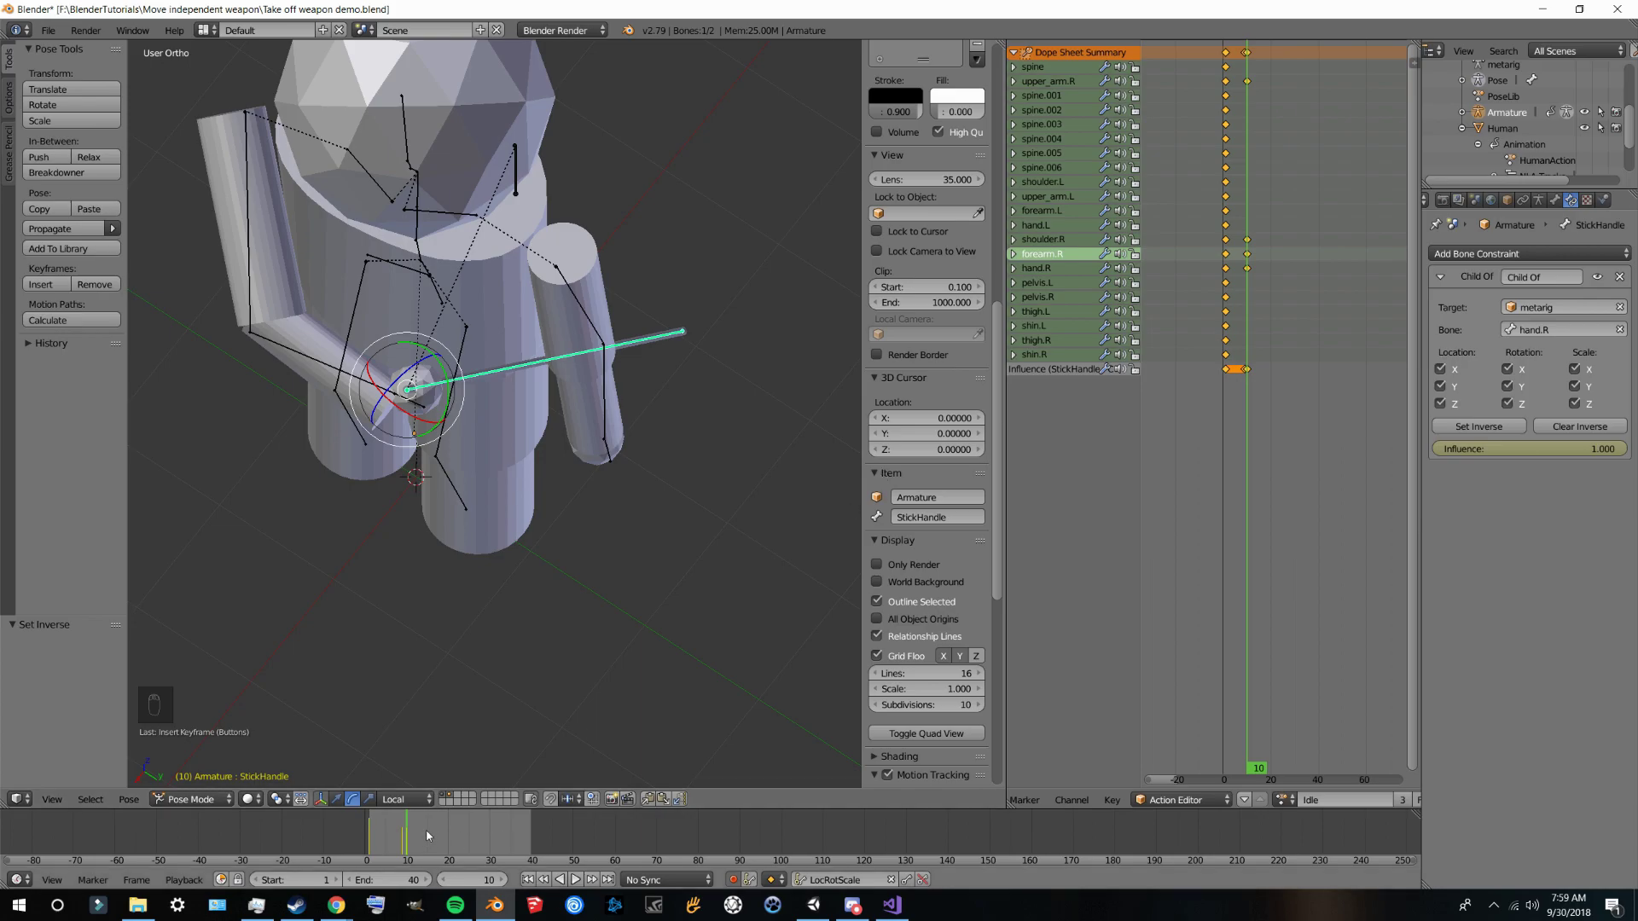
Step: At frame 20, rotate the upper_arm.R bone around its local axis to start drawing the rod
left_click(448, 833)
right_click(249, 277)
middle_click_drag(250, 277, 300, 358)
right_click(367, 396)
right_click(306, 294)
middle_click_drag(306, 294, 294, 256)
left_click_drag(277, 167, 246, 151)
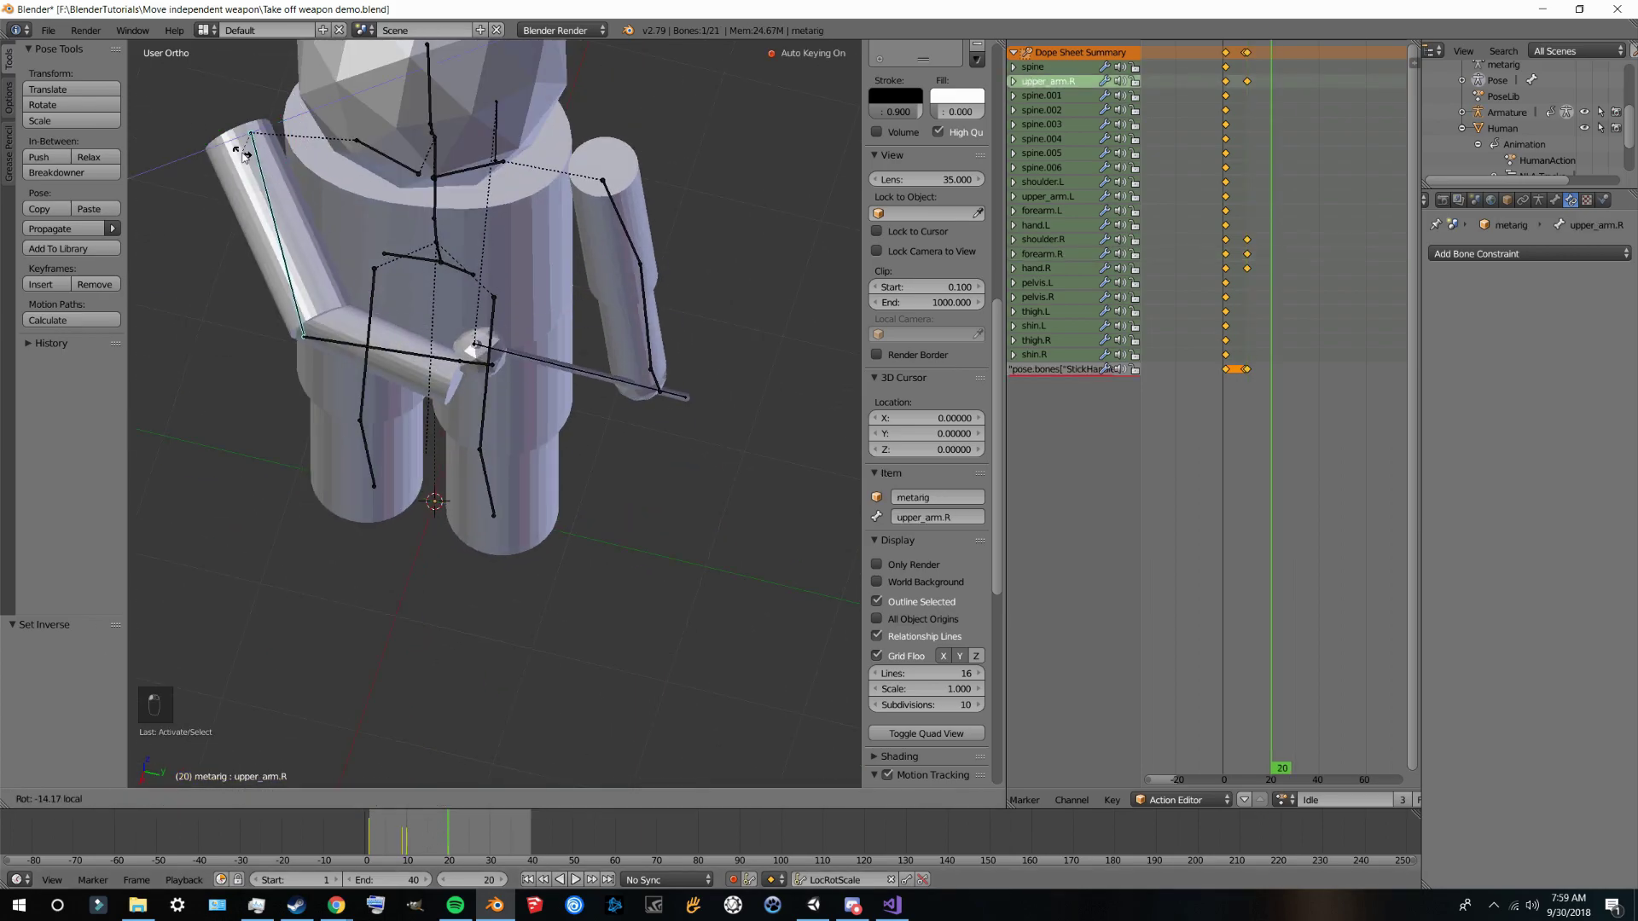
Step: At frame 20, rotate the forearm.R bone and adjust the right hand to continue drawing the rod
right_click(478, 348)
middle_click_drag(477, 348, 401, 307)
right_click(341, 277)
left_click_drag(309, 303, 320, 290)
right_click(444, 281)
middle_click_drag(401, 350, 695, 444)
Step: Move the arm keyframes at frame 20 back to about frame 15
right_click(1271, 53)
key("g")
left_click(1260, 56)
Step: At frame 15, refine the rotation of the upper_arm.R and hand.R bones
left_click(428, 834)
middle_click_drag(398, 349, 341, 281)
right_click(266, 183)
left_click_drag(277, 141, 247, 102)
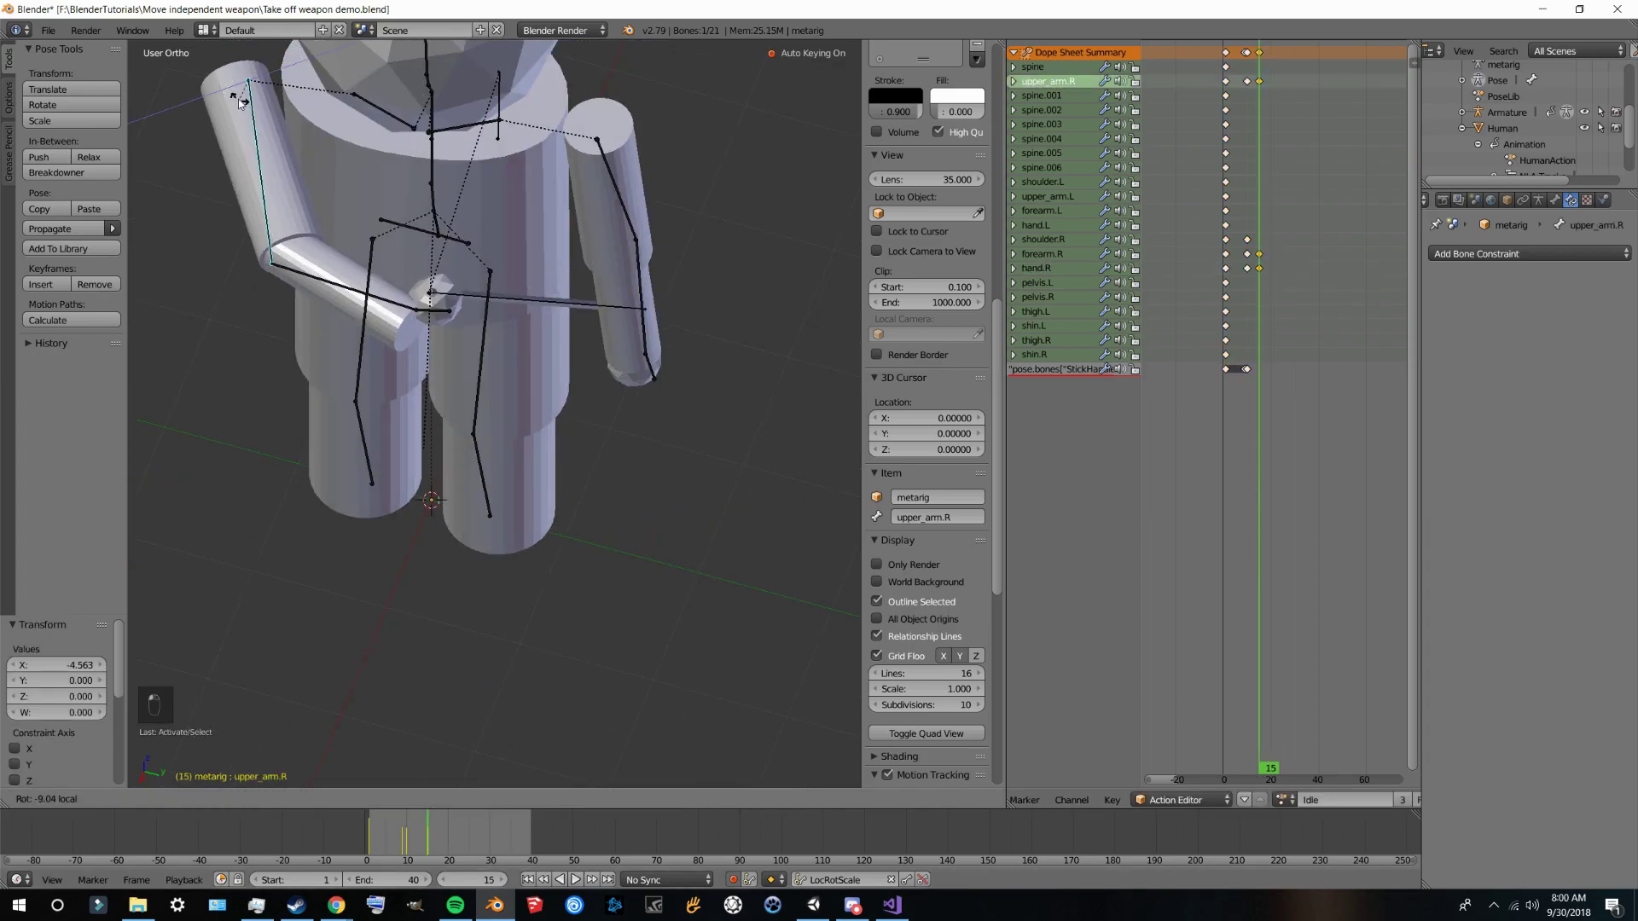
middle_click_drag(341, 281, 444, 358)
right_click(478, 372)
left_click_drag(457, 375, 446, 402)
Step: At frame 20, rotate the forearm.R and hand.R bones to pull the rod further out
left_click(449, 834)
middle_click_drag(530, 486, 654, 580)
left_click_drag(331, 341, 316, 354)
right_click(473, 357)
left_click_drag(491, 376, 464, 399)
Step: At frame 25, rotate the upper_arm.R bone to swing the arm outward
left_click(470, 833)
right_click(271, 201)
left_click_drag(274, 182, 250, 192)
Step: Keyframe the StickHandle's Child Of influence at 1.000 on frame 30 and return to frame 1
right_click(243, 380)
middle_click_drag(243, 381, 415, 551)
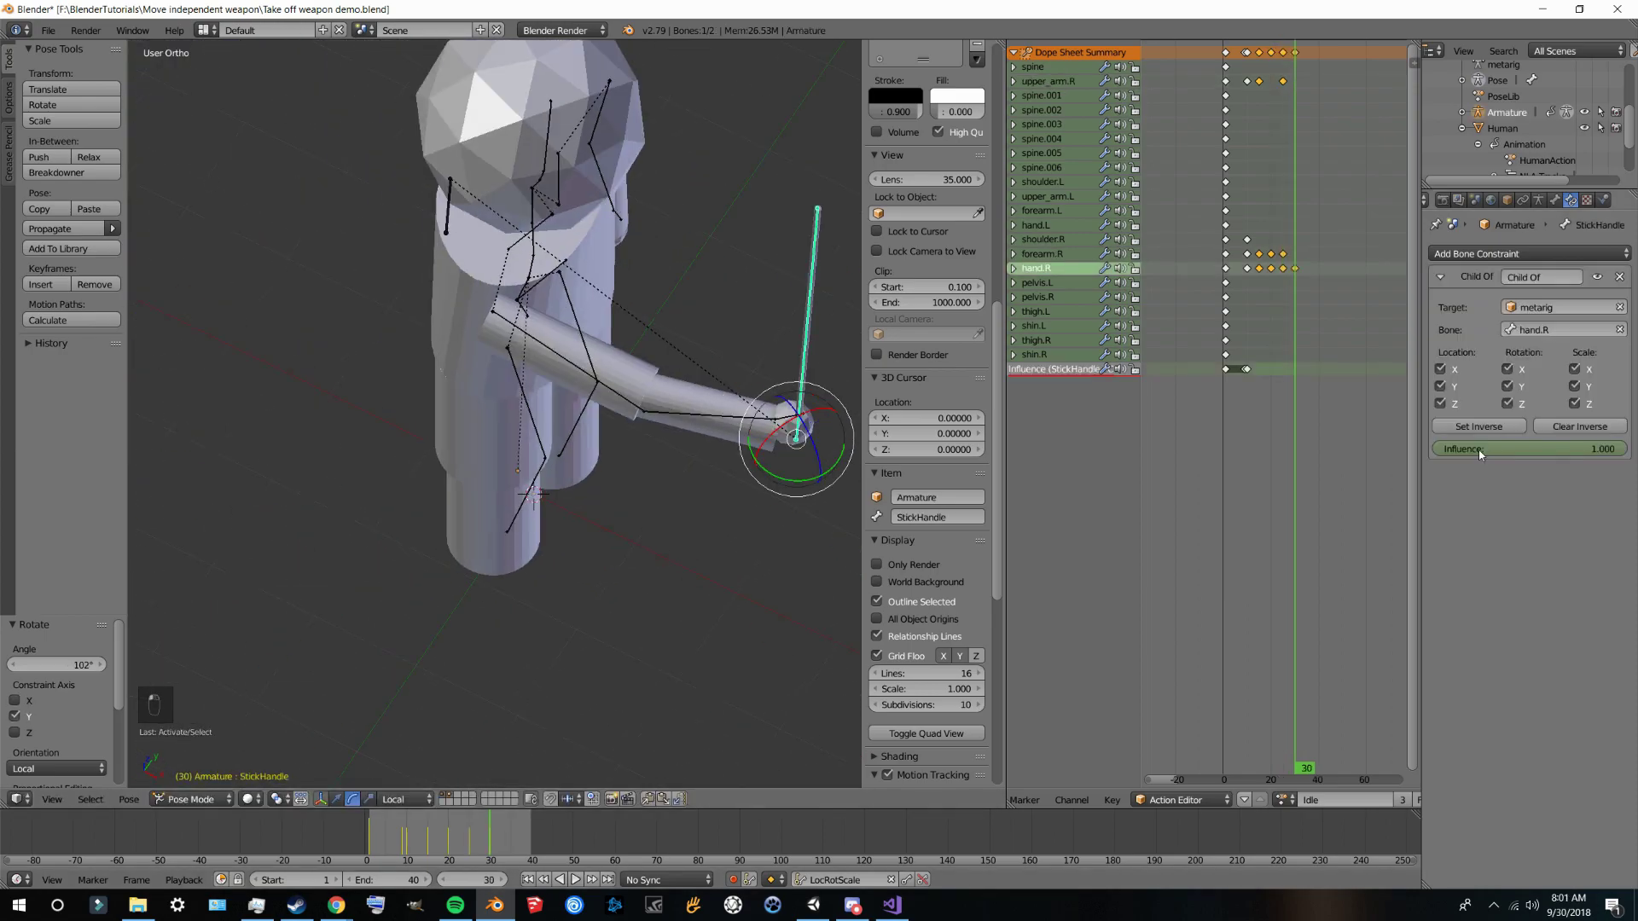
key("i")
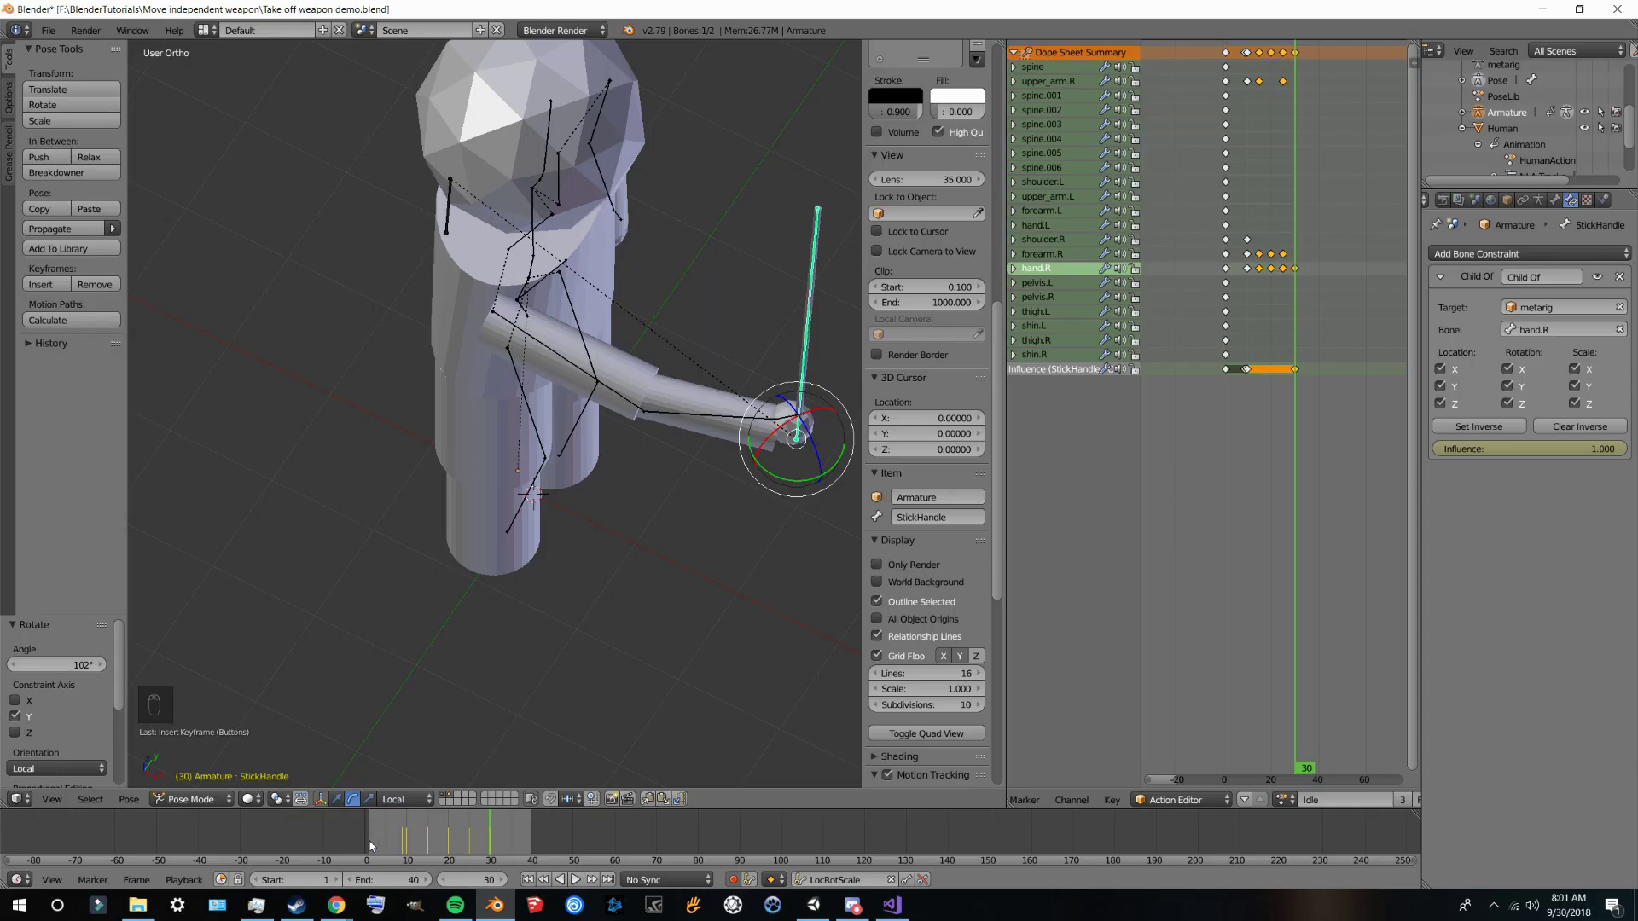
left_click(370, 845)
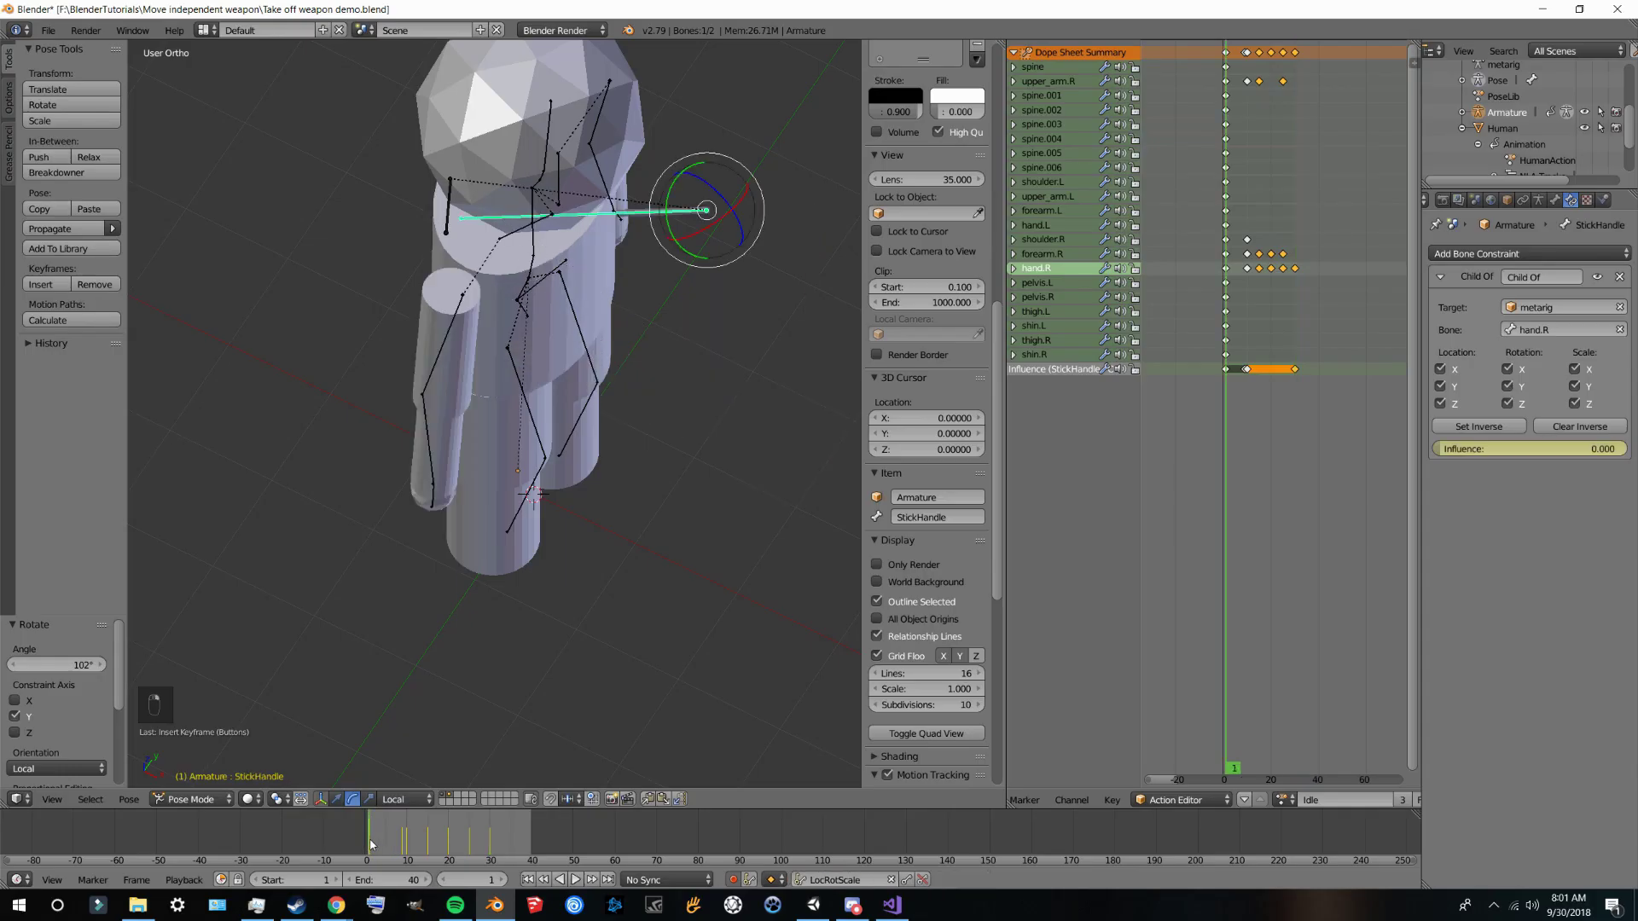
Step: Play back the rod-drawing animation from the front and the side, with the playback range ending at frame 30
middle_click_drag(418, 745, 508, 643)
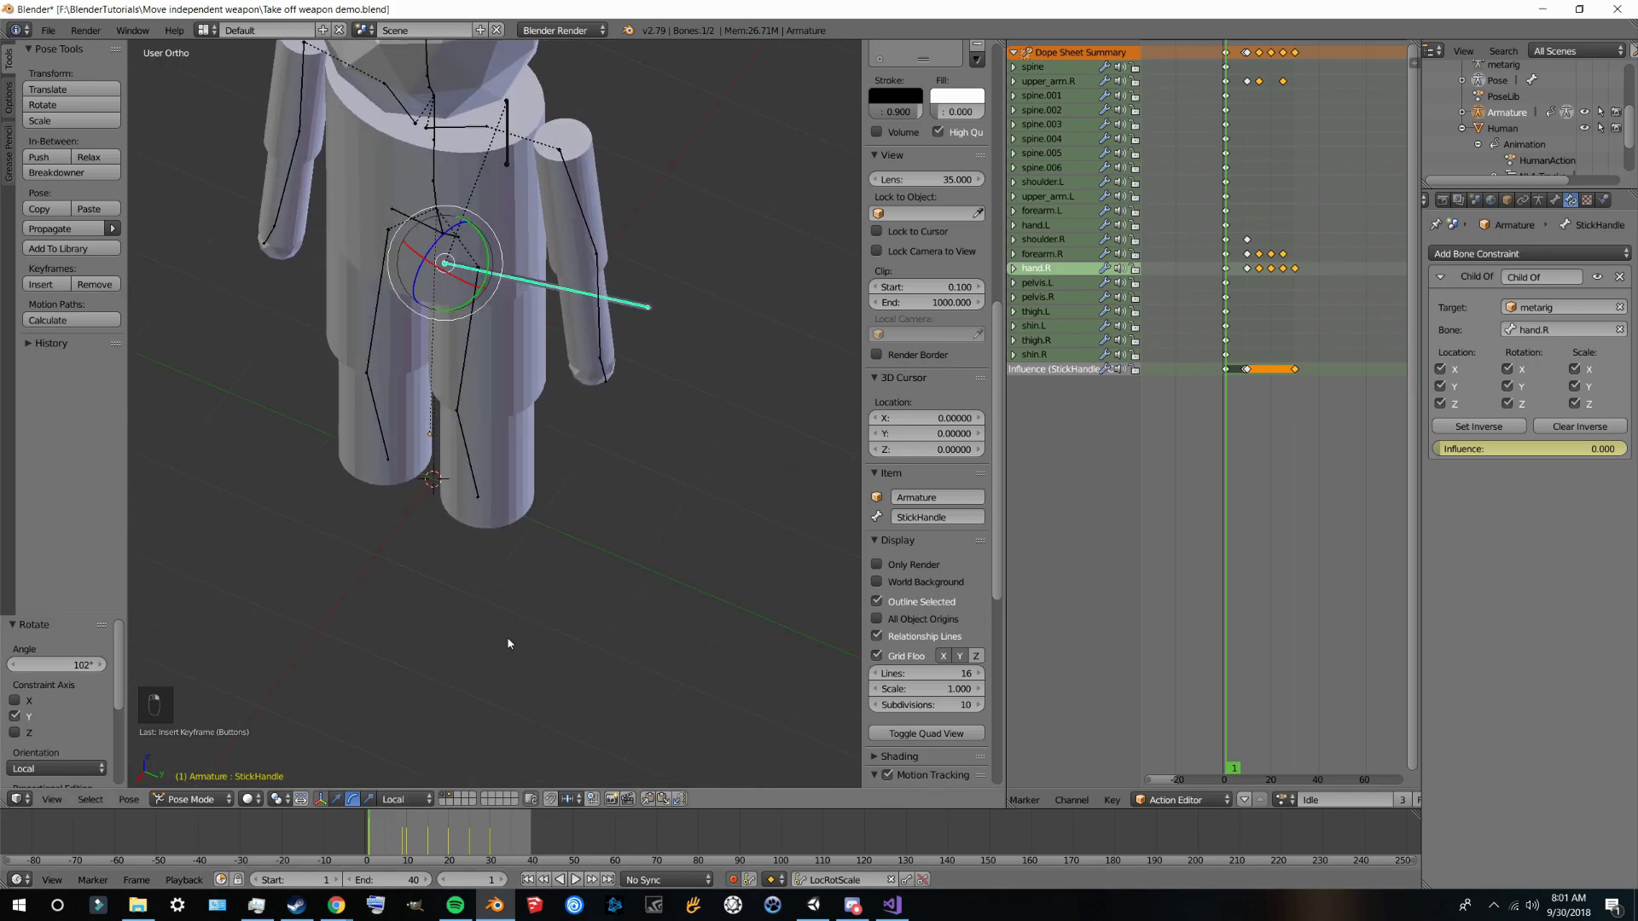
left_click(576, 880)
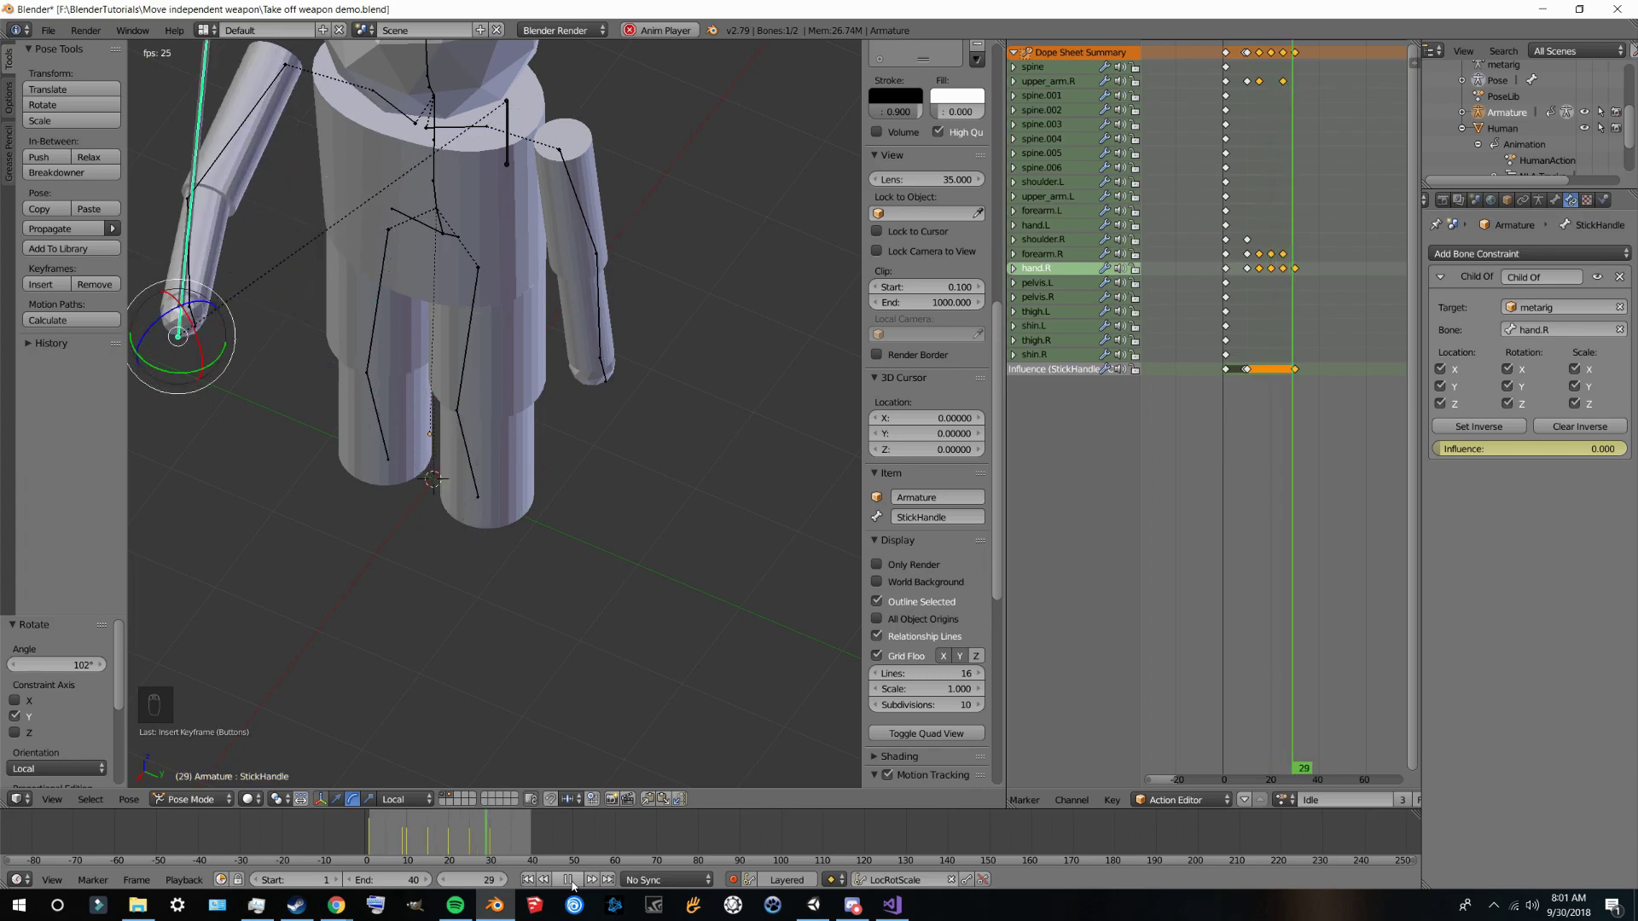
left_click(570, 880)
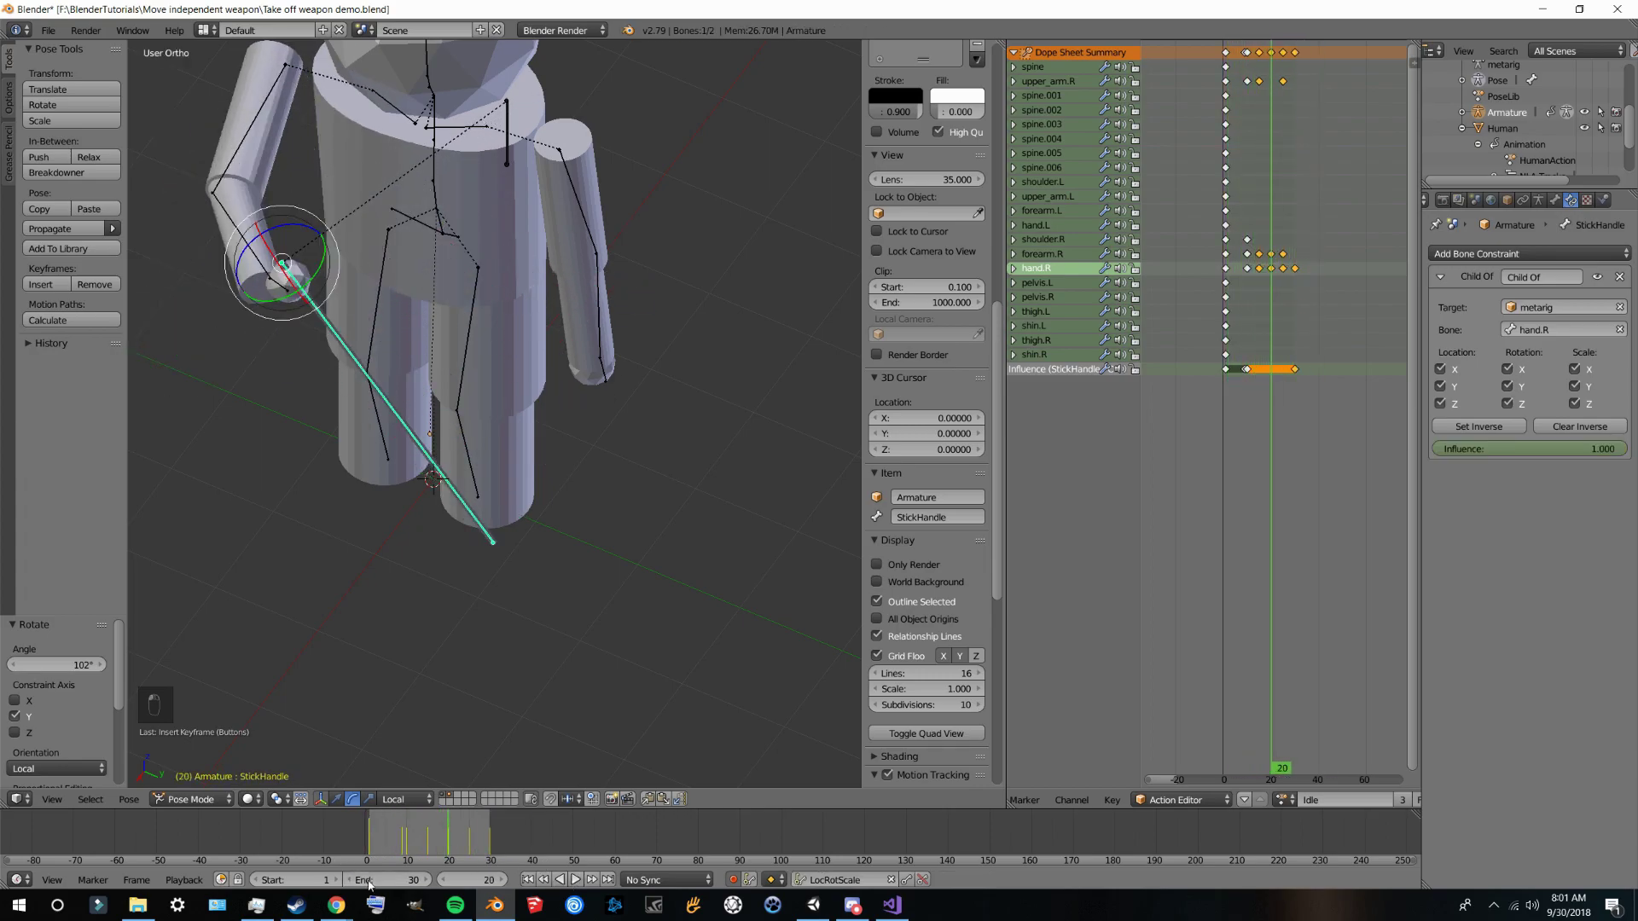
left_click(577, 879)
middle_click_drag(493, 704, 631, 751)
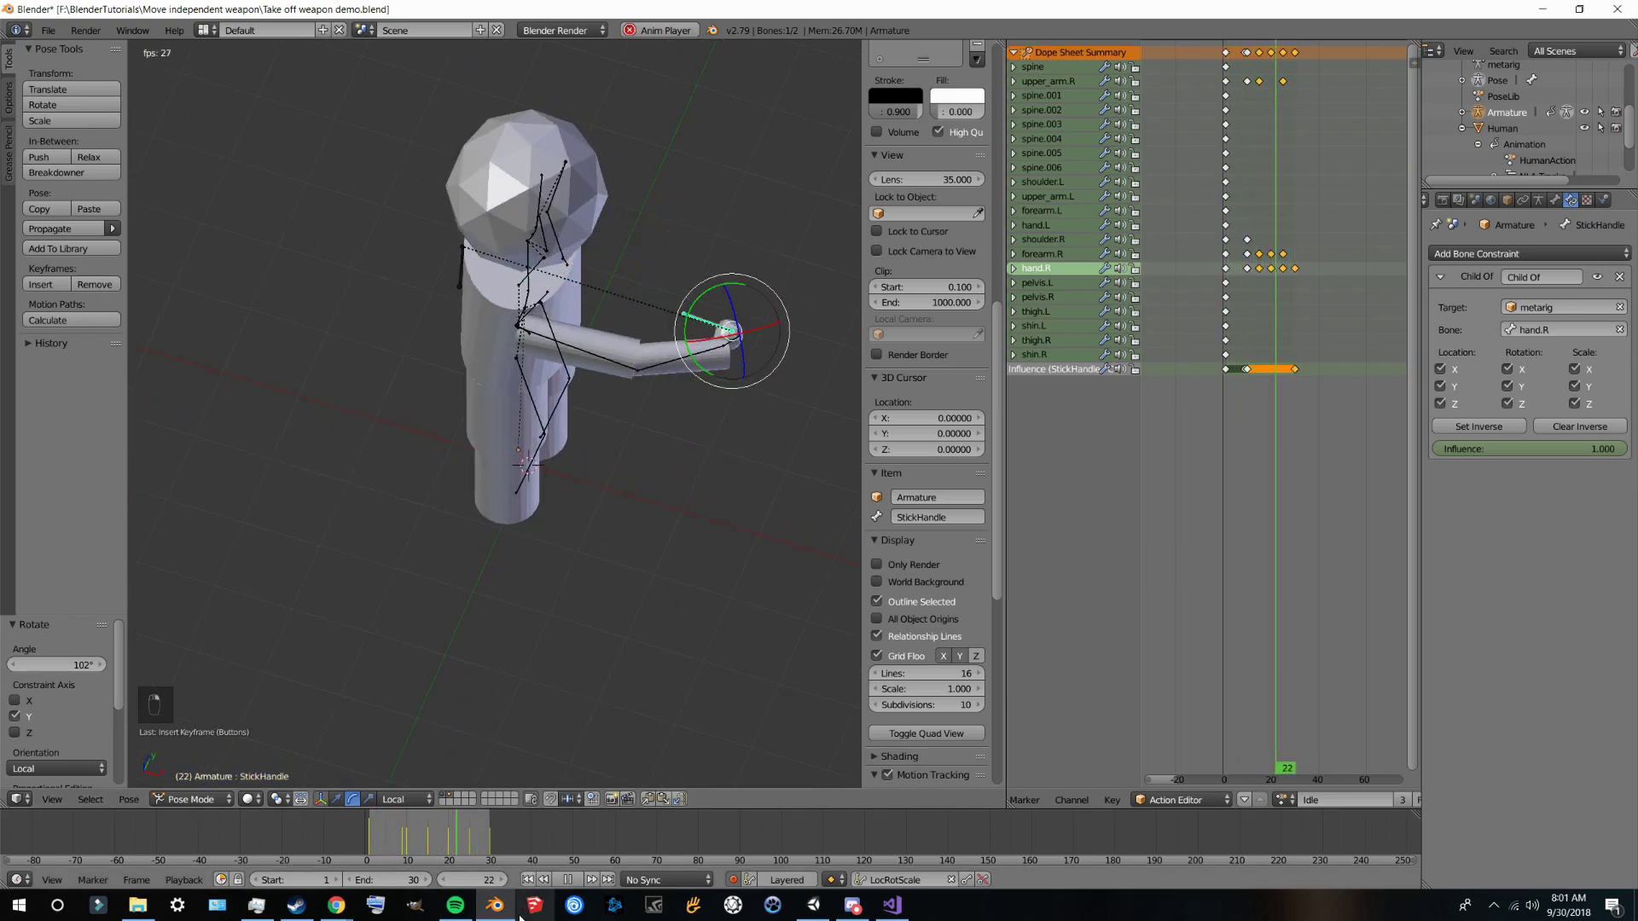
left_click(570, 882)
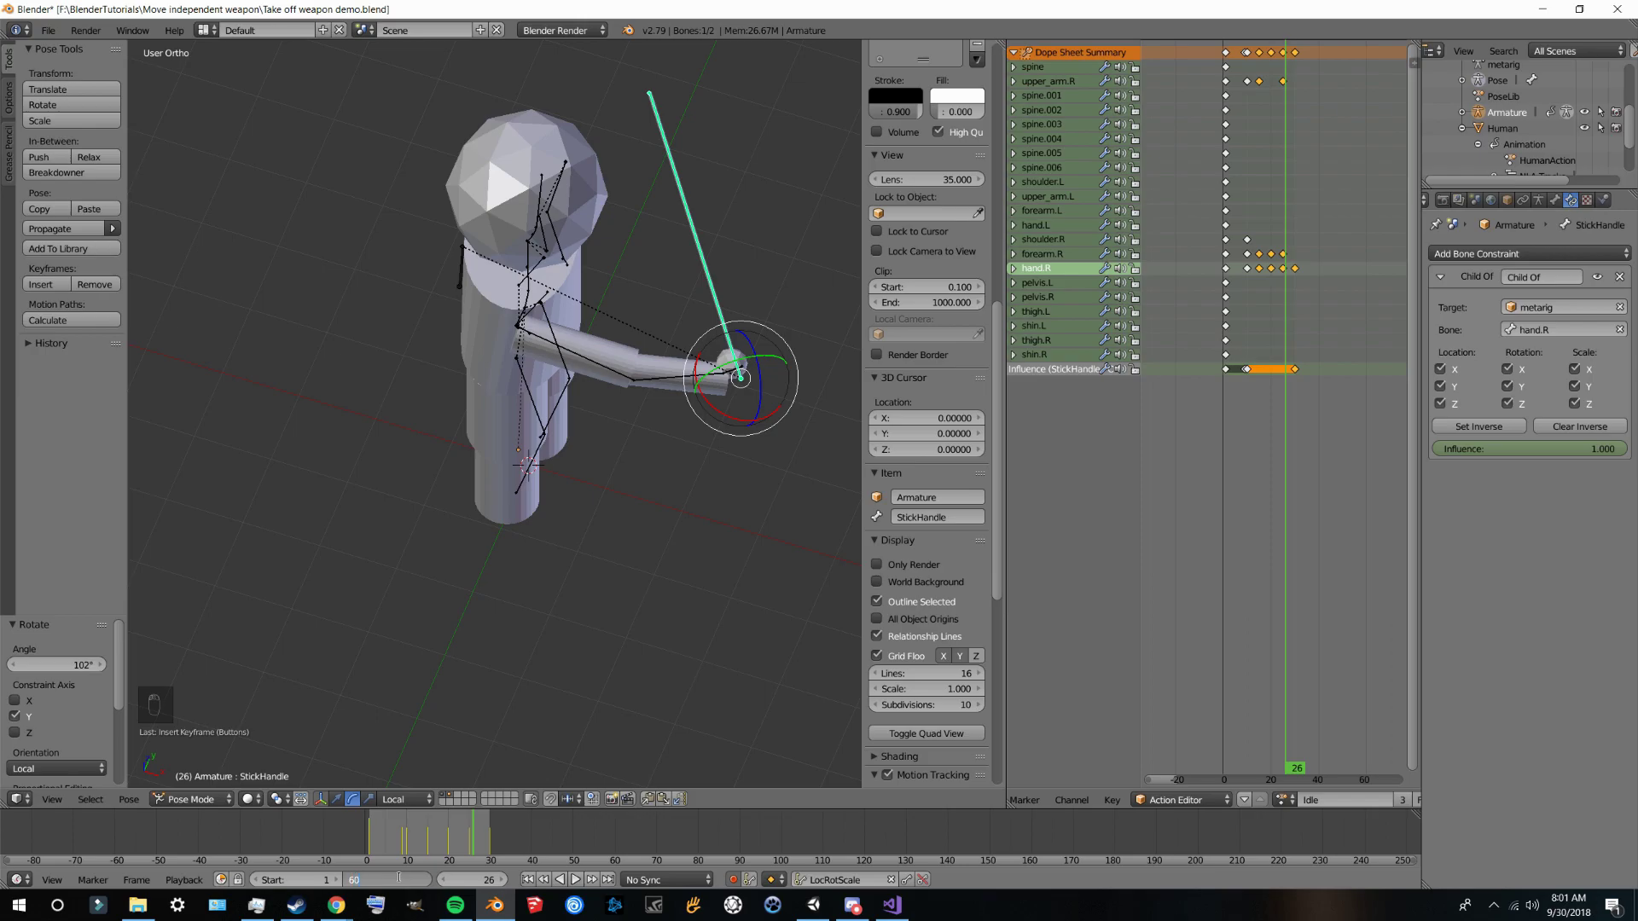
Step: Set the animation's end frame to 60 and replay the rod-drawing motion
key("Return")
left_click(571, 882)
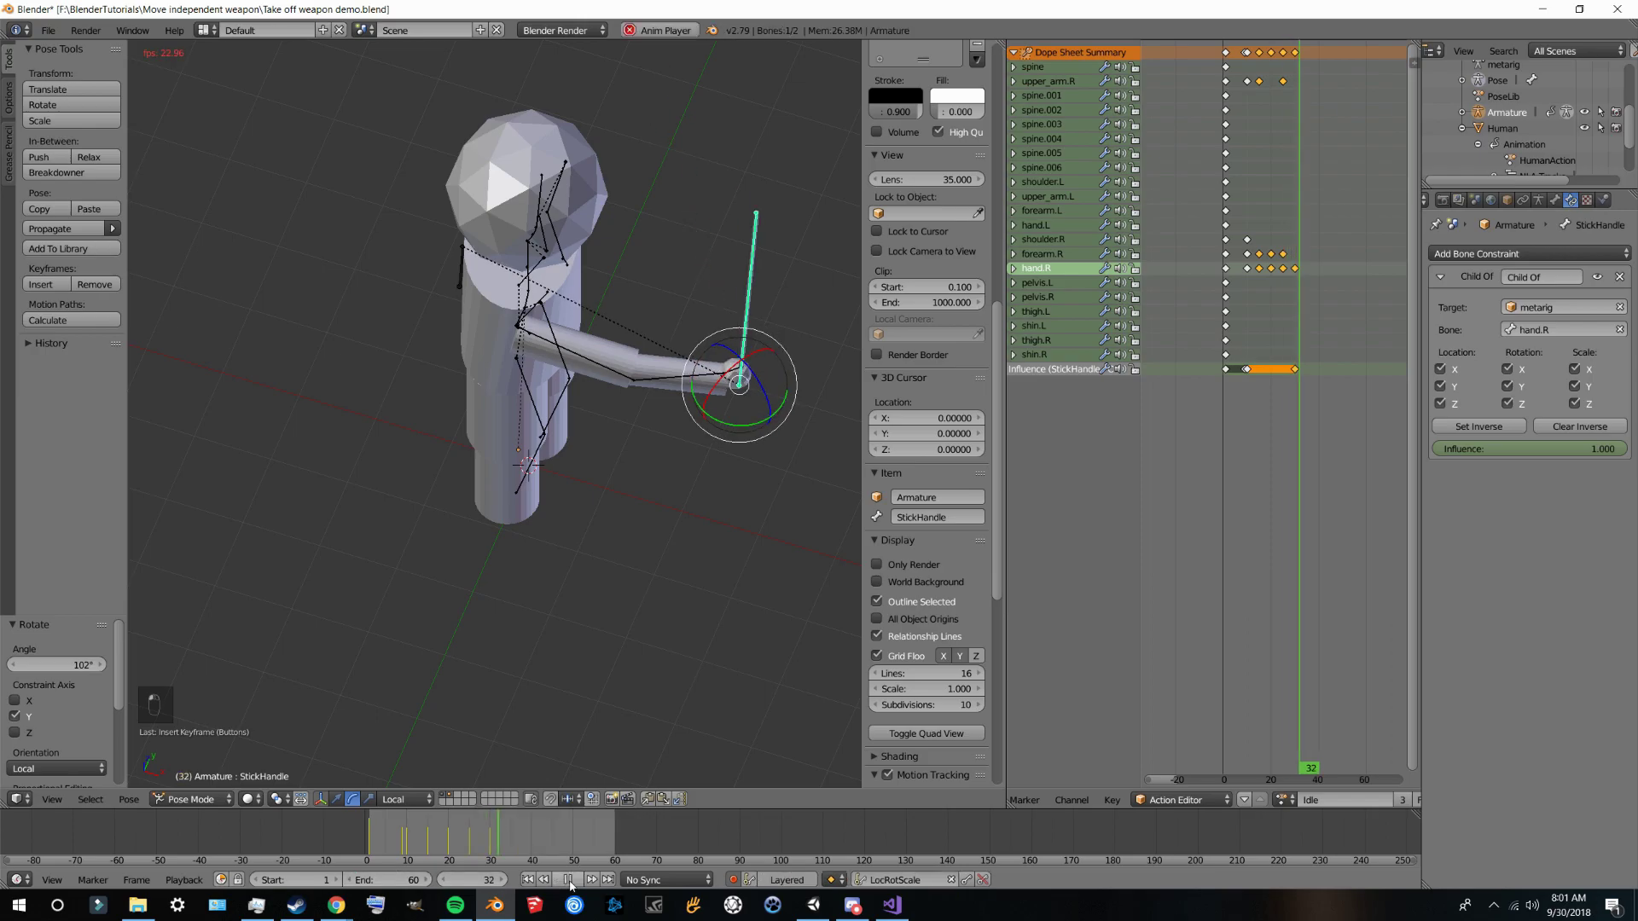